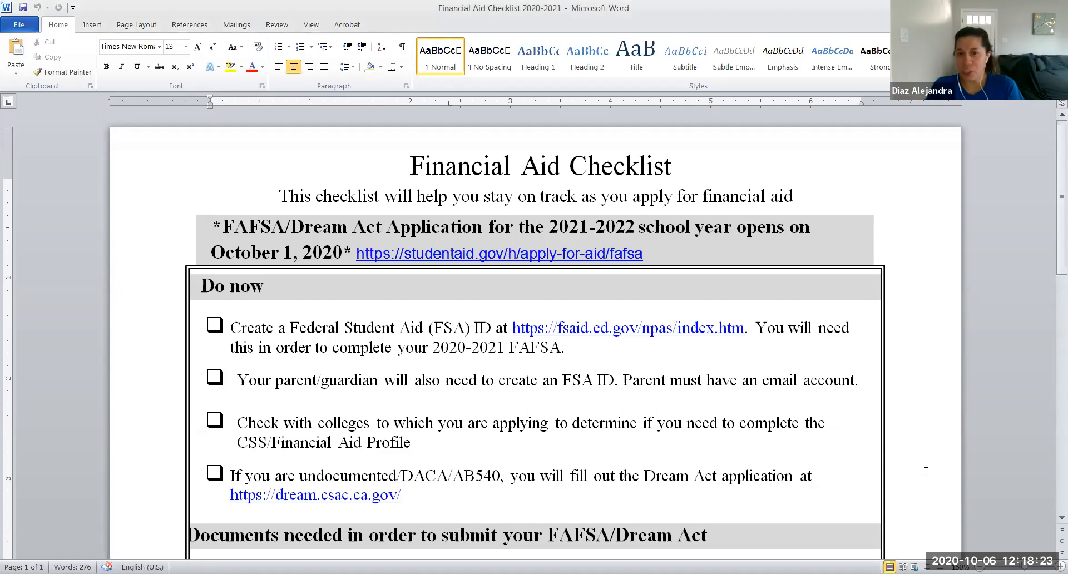
Step: Scroll the Financial Aid Checklist down to the Documents needed section with the parent tax return item
scroll(925, 472, down, 1)
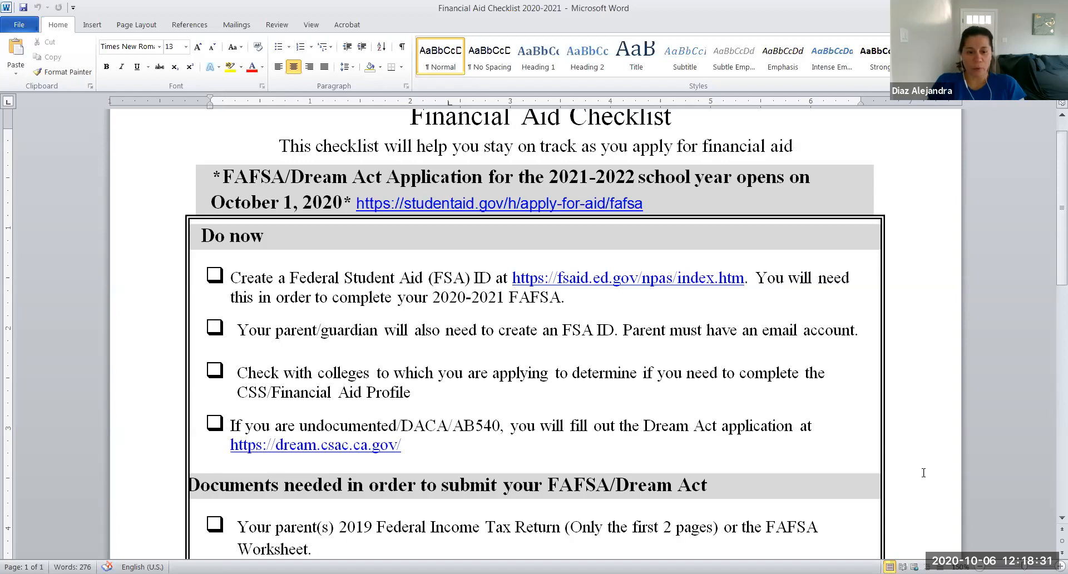
scroll(918, 476, down, 3)
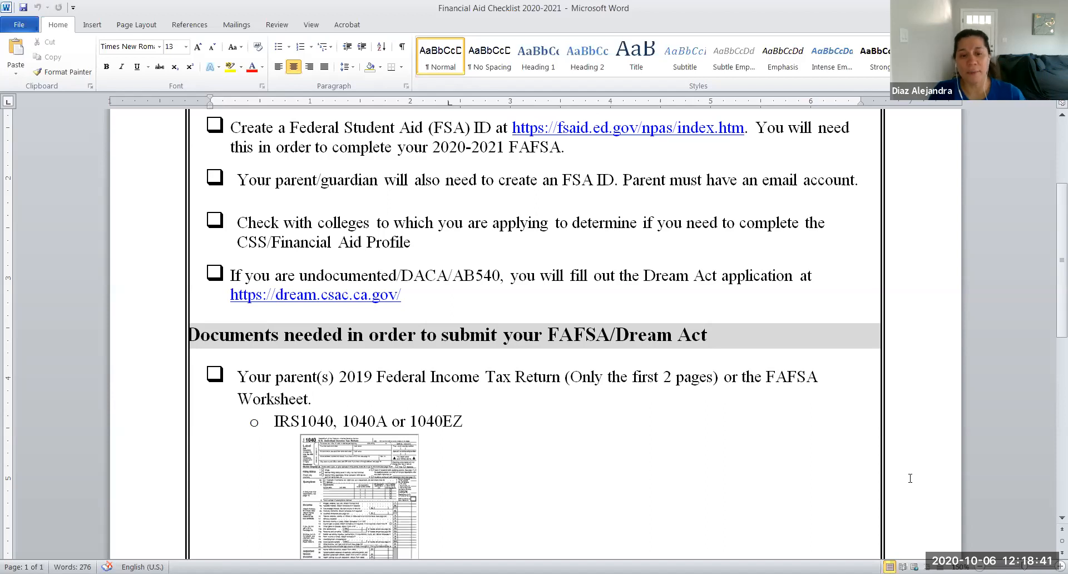
scroll(910, 478, down, 2)
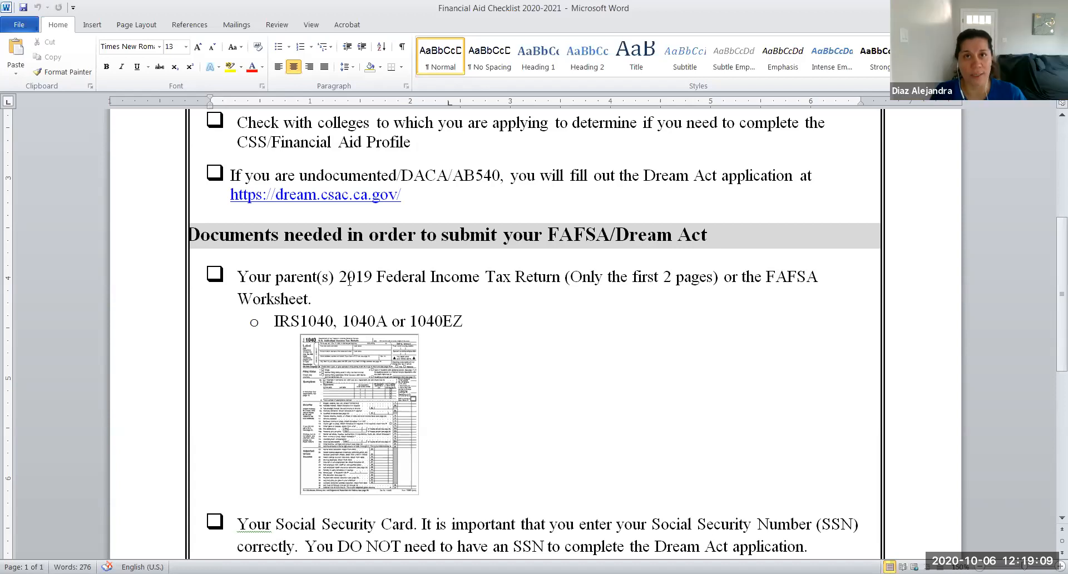
drag(372, 282, 340, 285)
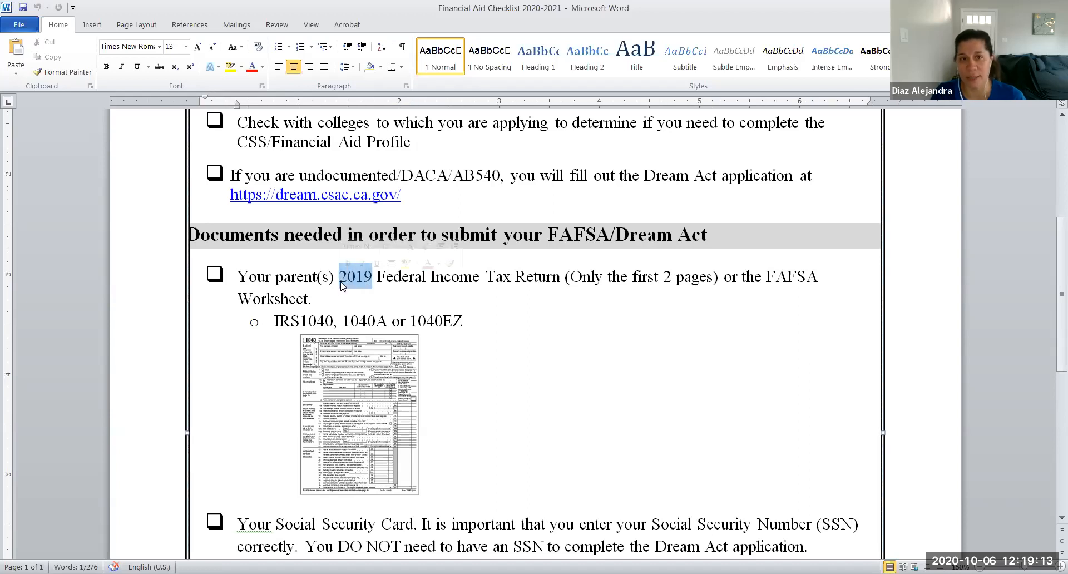
click(536, 431)
scroll(537, 432, down, 2)
click(424, 435)
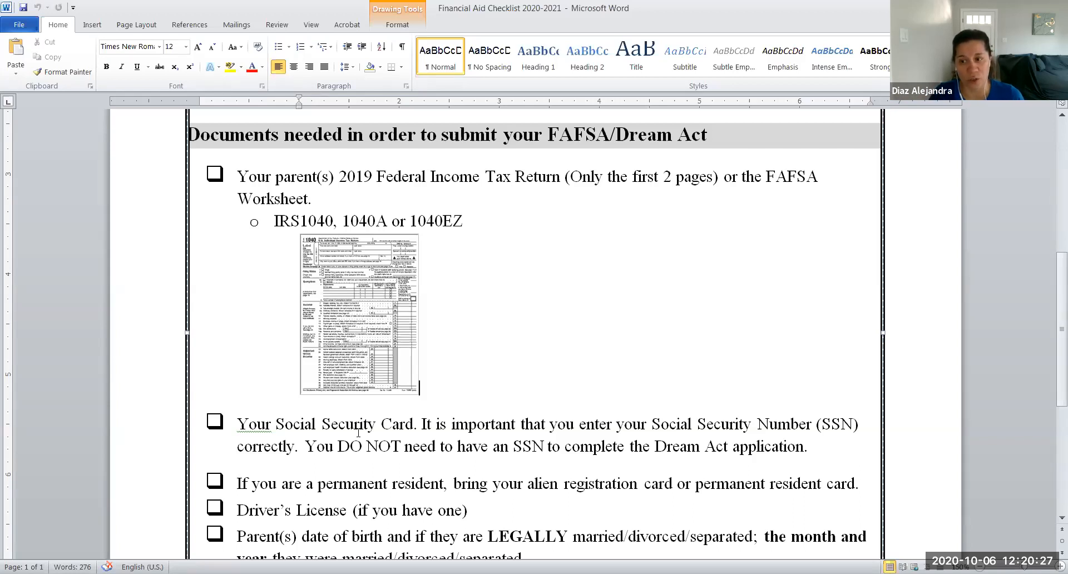
scroll(553, 503, down, 1)
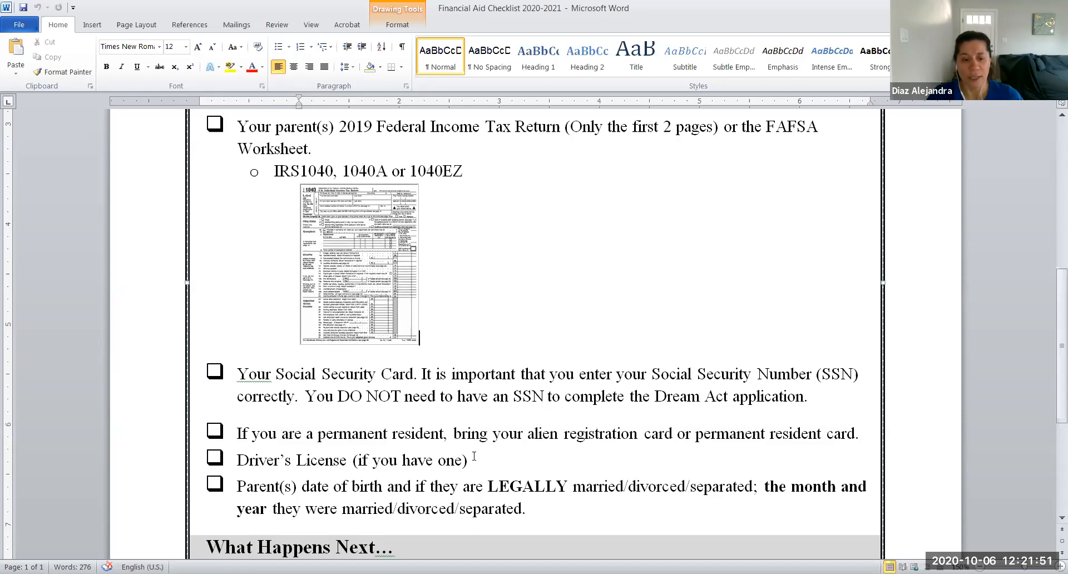
Step: Scroll to the bottom of the checklist to show the What Happens Next section
scroll(474, 456, down, 5)
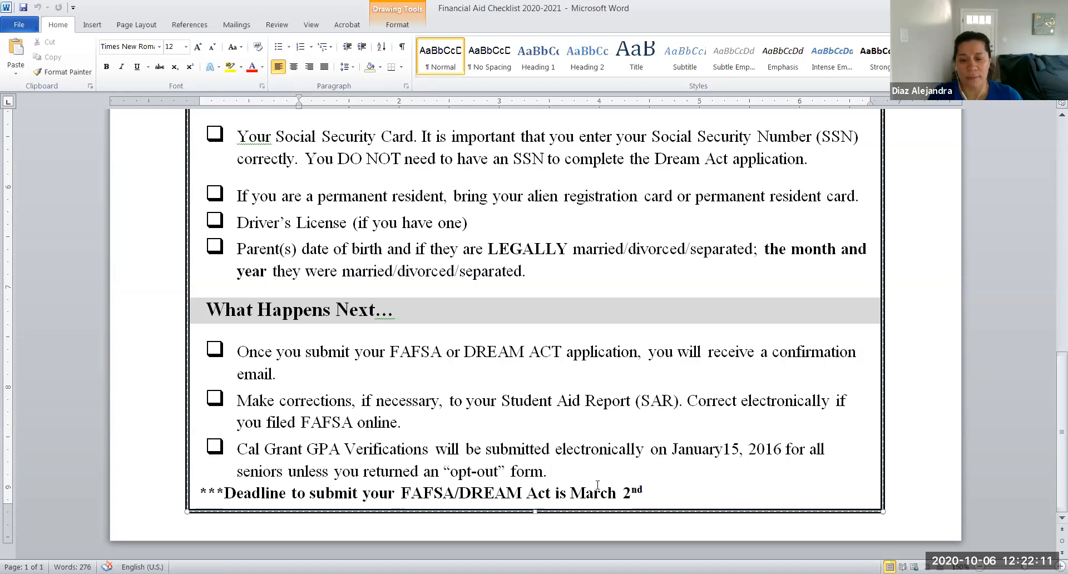
Step: Highlight the Cal Grant 'January15, 2016' date and the March 2nd FAFSA/DREAM Act deadline line
drag(673, 450, 777, 452)
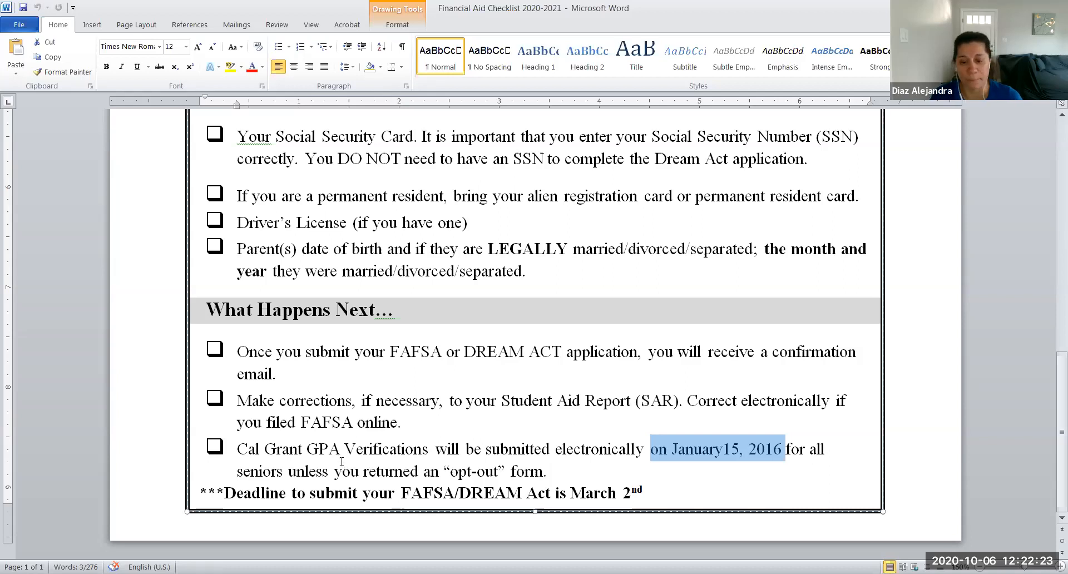
drag(224, 493, 652, 500)
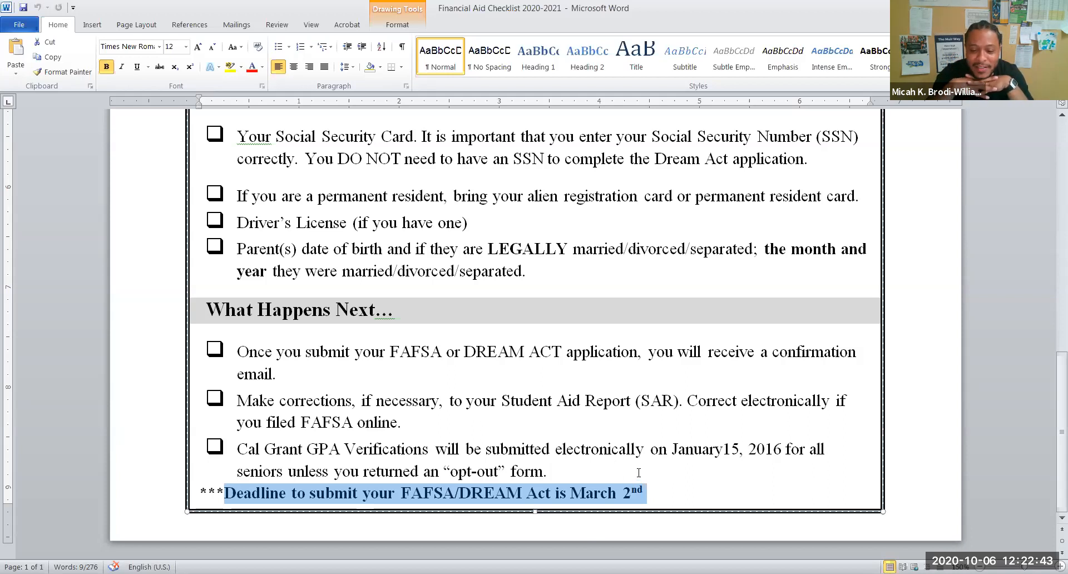
scroll(638, 473, up, 1)
scroll(639, 472, up, 1)
scroll(638, 472, down, 2)
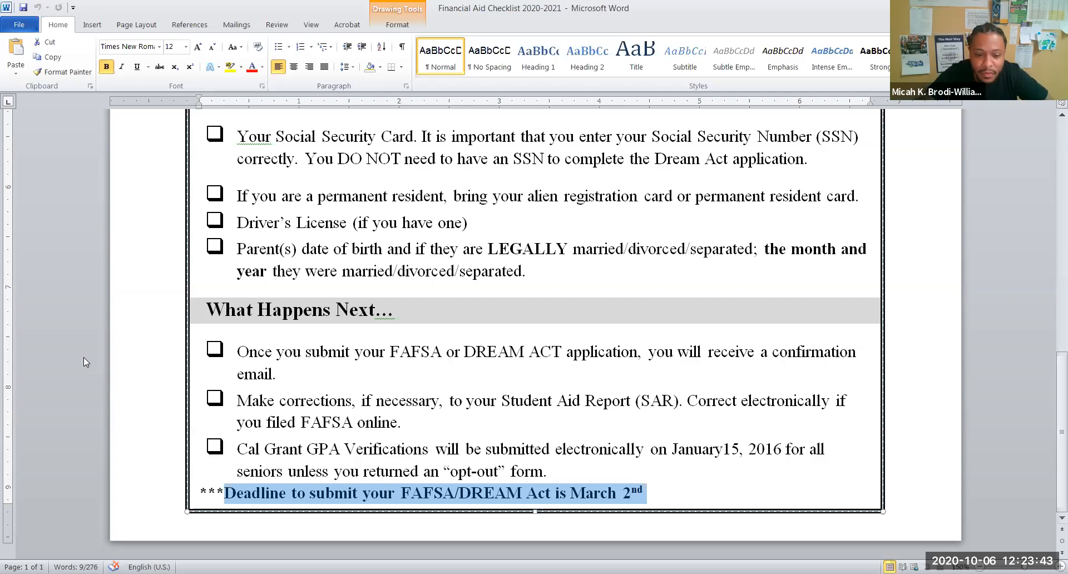
scroll(170, 419, up, 3)
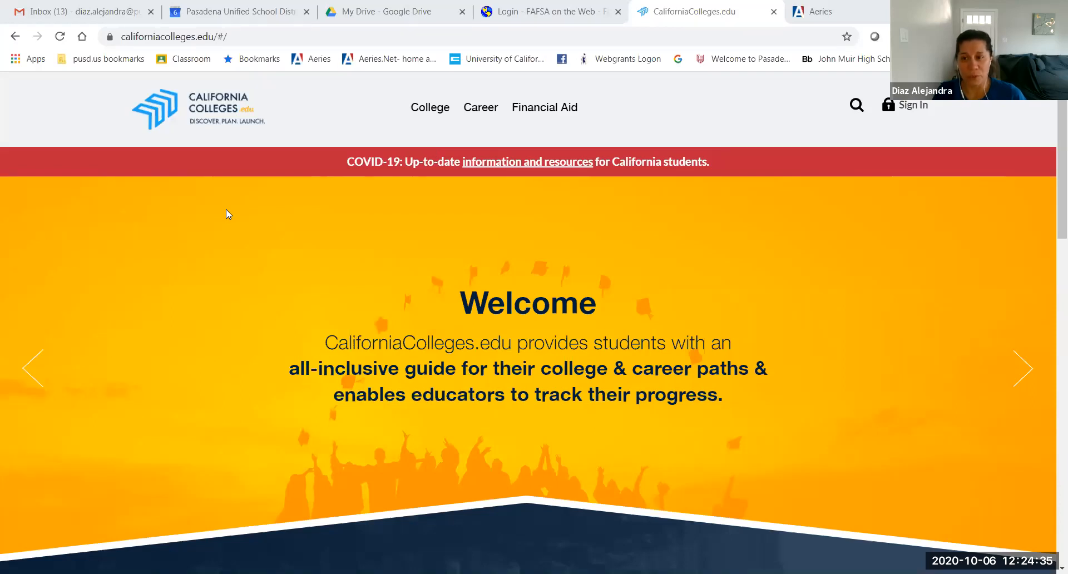
Step: Open the CaliforniaColleges.edu sign-in page from the home page
click(912, 109)
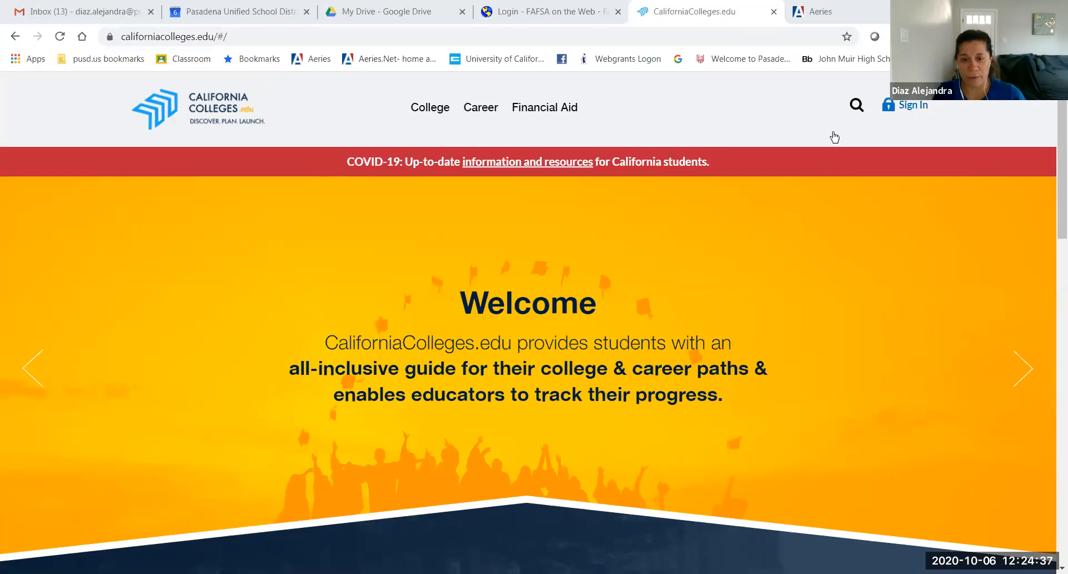
Step: Enter the account e-mail and password on the Sign In form and submit
click(498, 255)
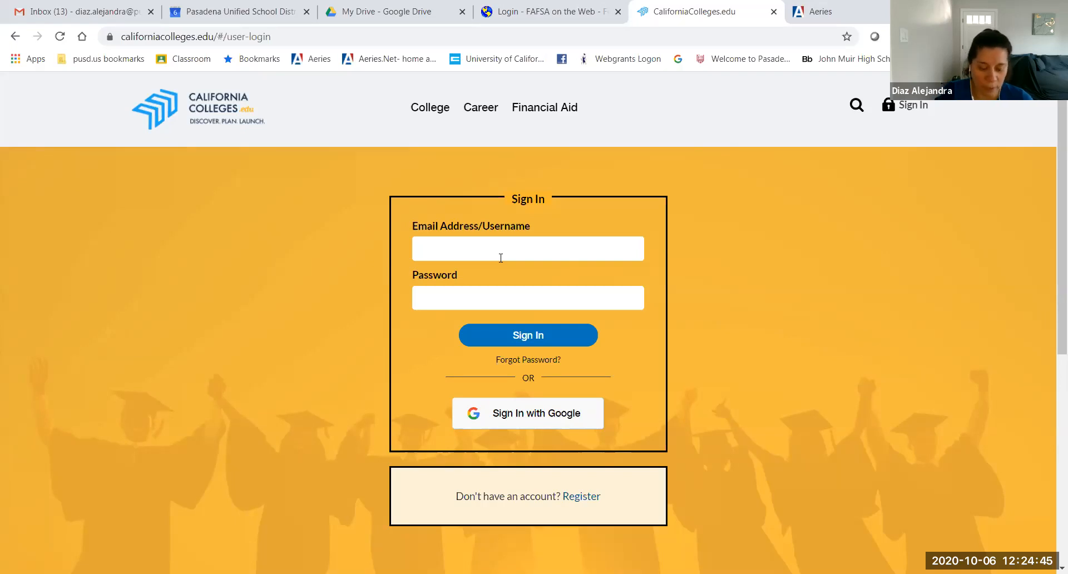
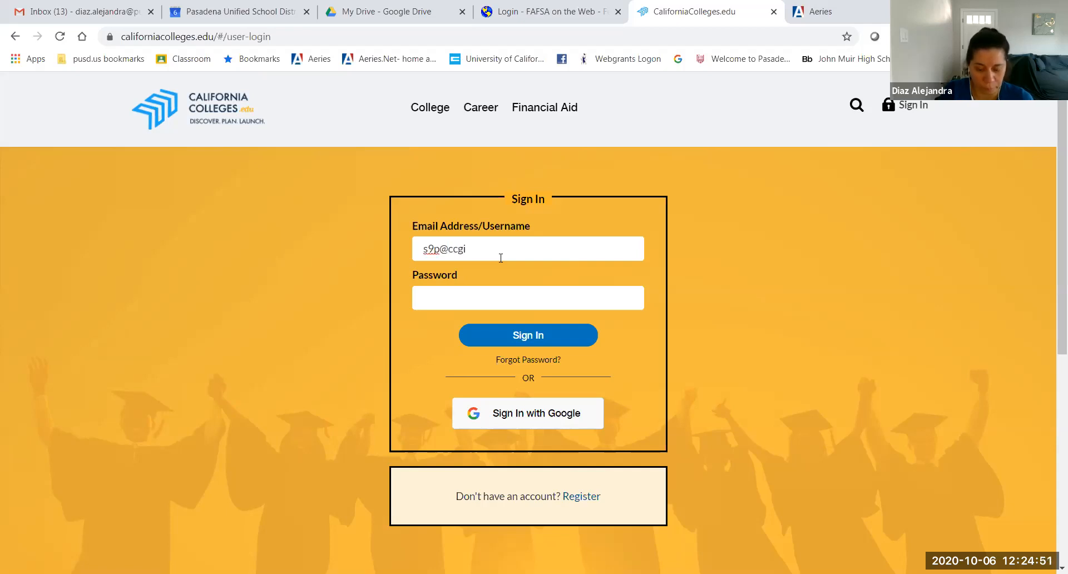
key(Tab)
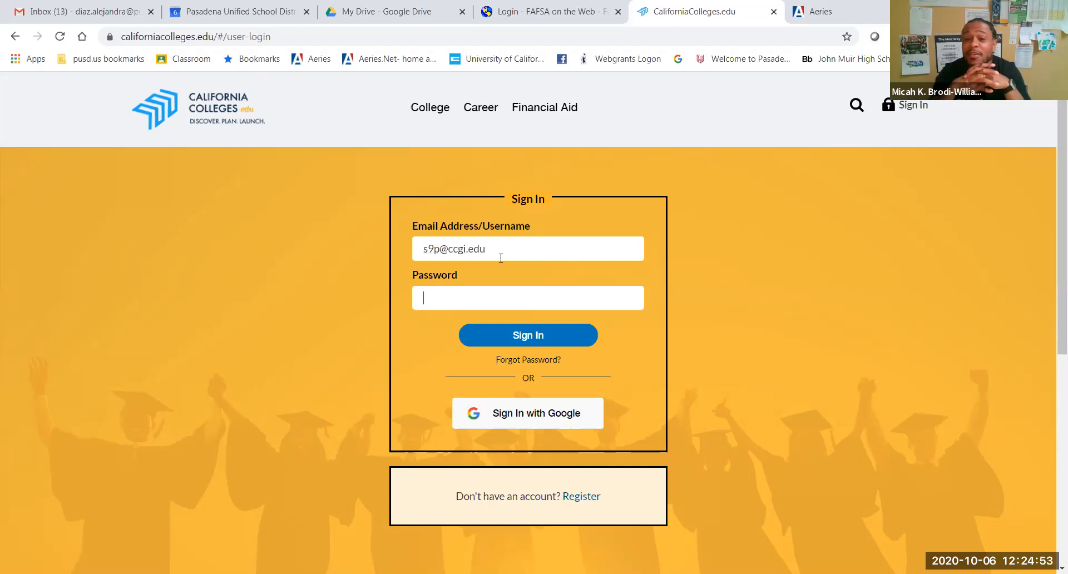
text(•••)
key(BackSpace)
key(BackSpace)
key(BackSpace)
text(••••••)
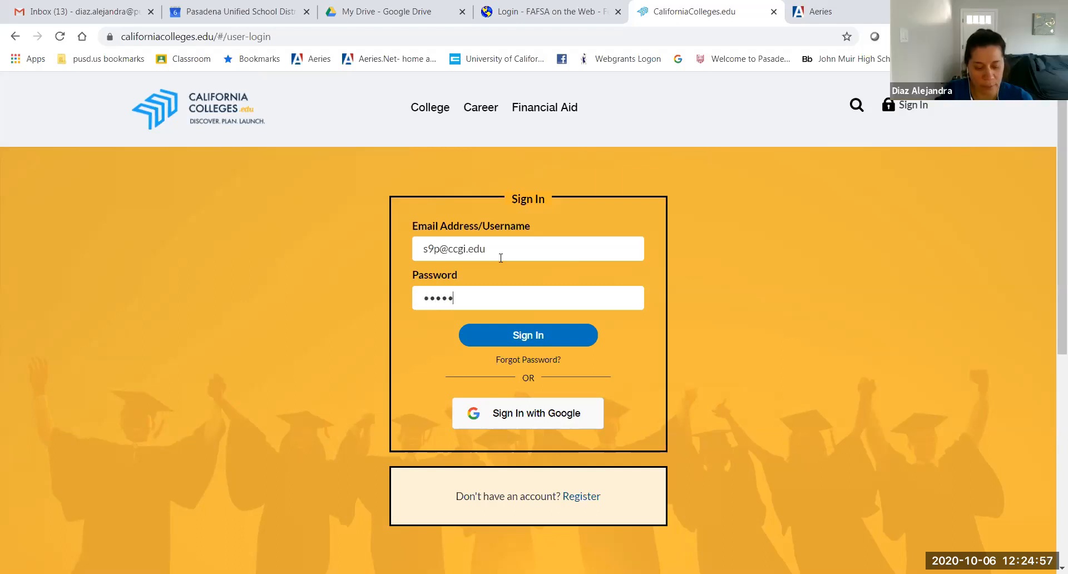
text(•••••••)
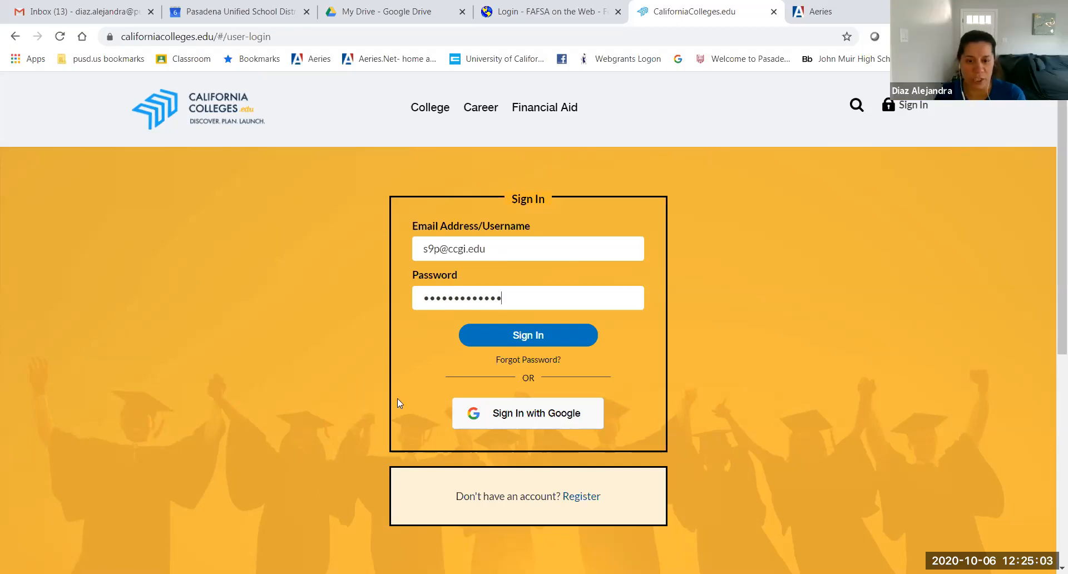
click(505, 337)
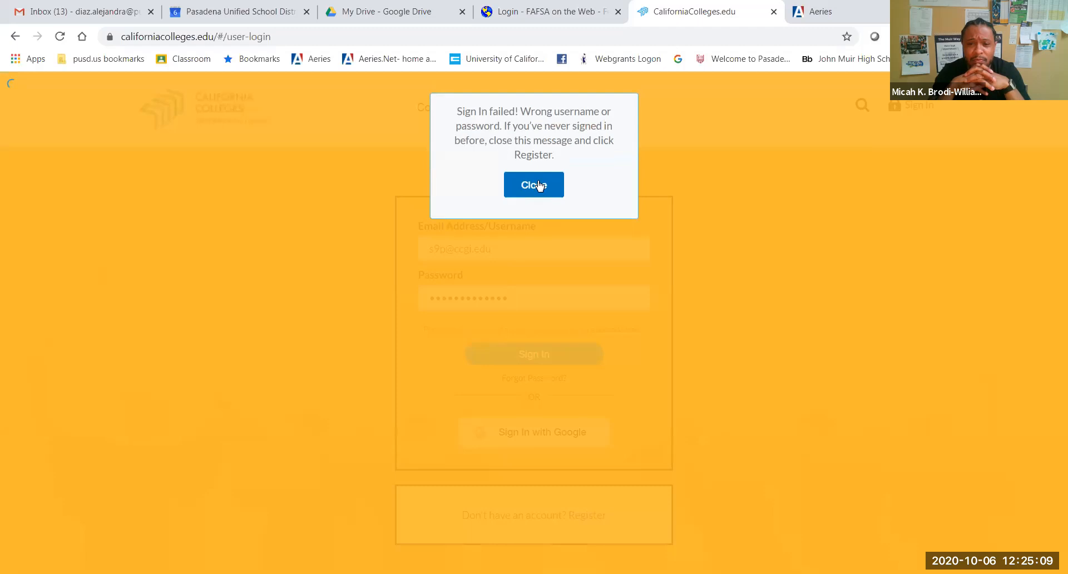
Step: Dismiss the sign-in failed message, retype the password and sign in successfully
click(533, 185)
double_click(510, 295)
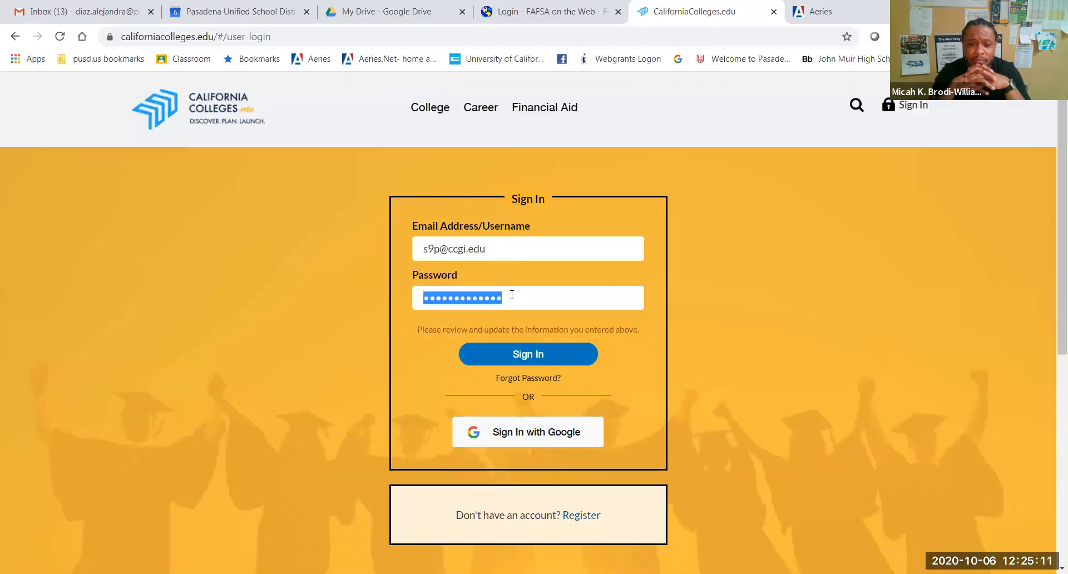
text(•••••••••)
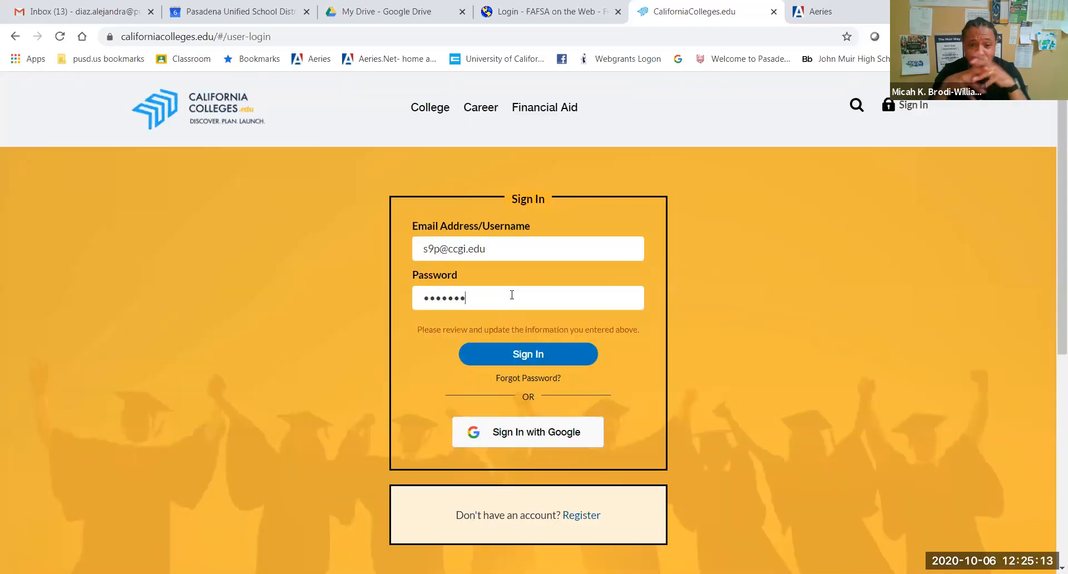
key(Return)
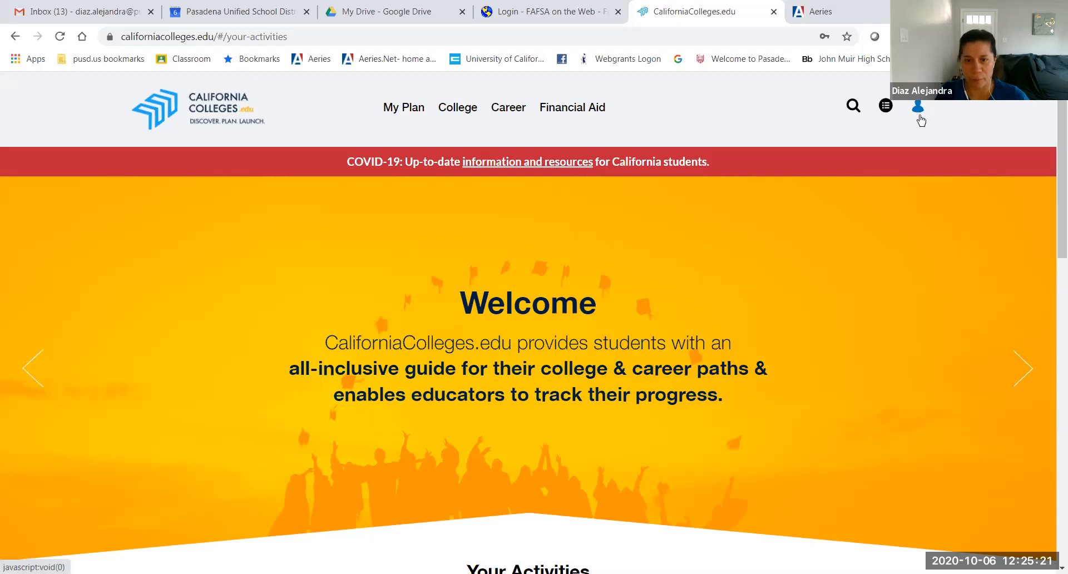
Step: Go to the FAFSA page through the College > Financial Aid menu
mouse_move(472, 113)
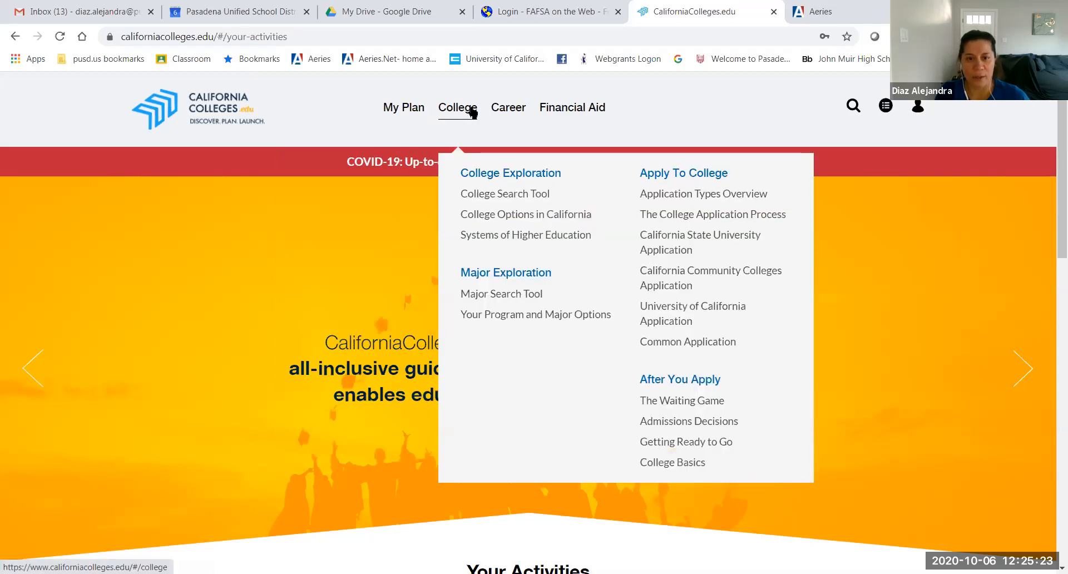
mouse_move(556, 111)
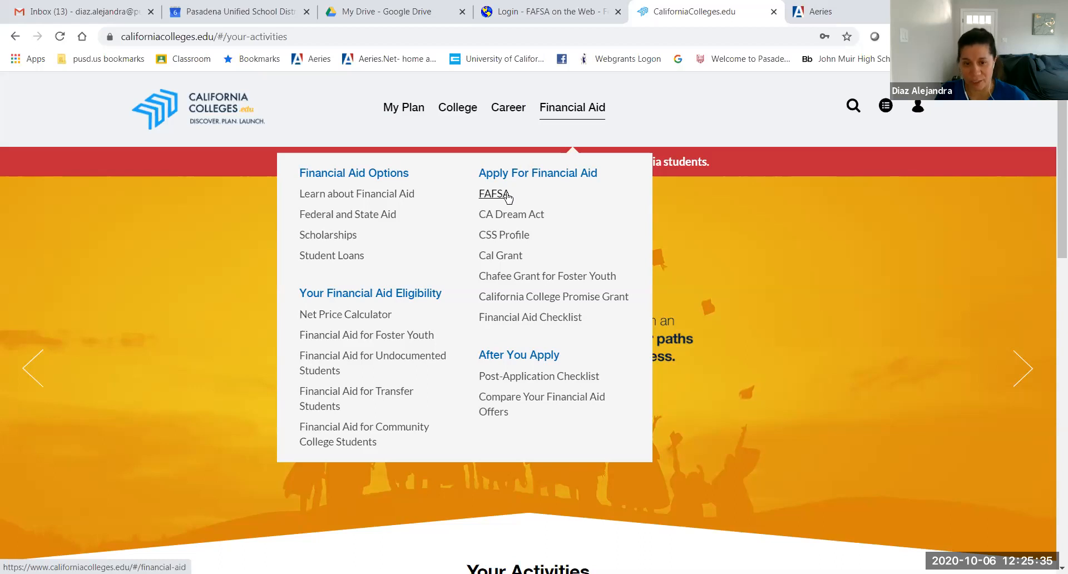
click(507, 196)
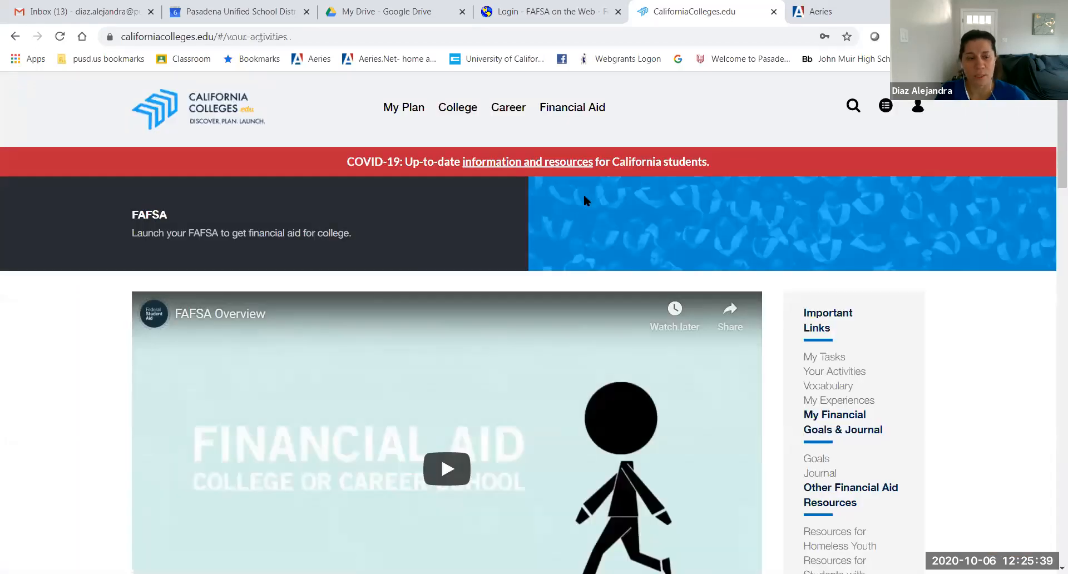
Step: Scroll down the FAFSA page and launch FAFSA on the Federal Student Aid site
scroll(582, 195, down, 3)
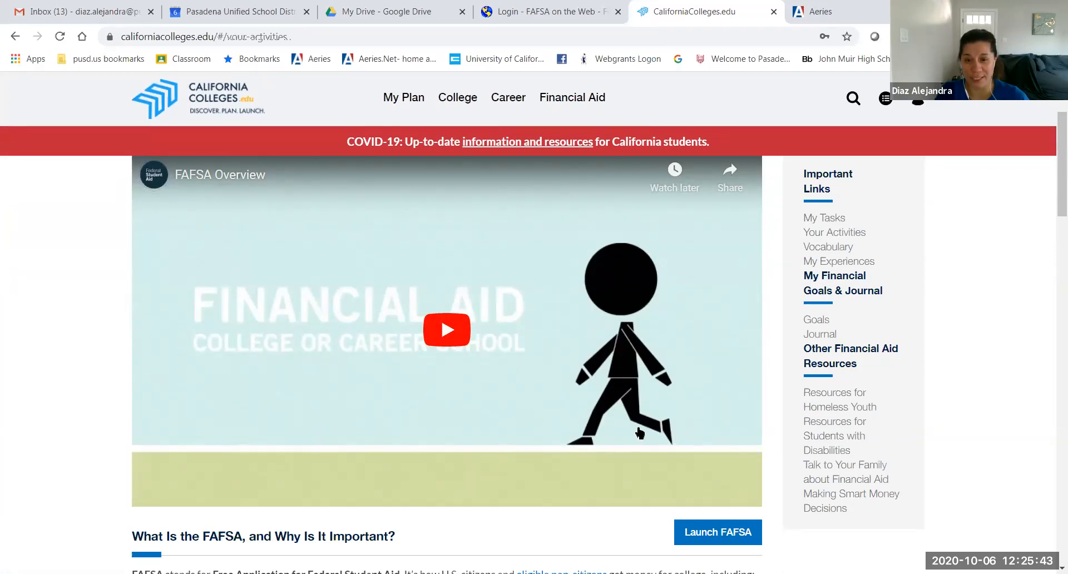
scroll(582, 449, up, 2)
scroll(453, 366, down, 3)
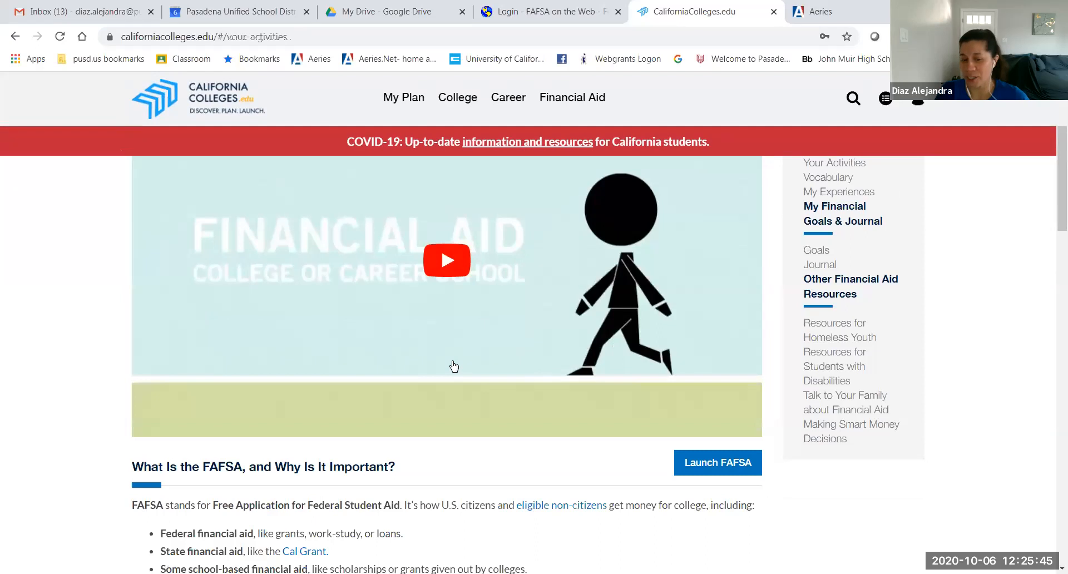
scroll(558, 371, down, 3)
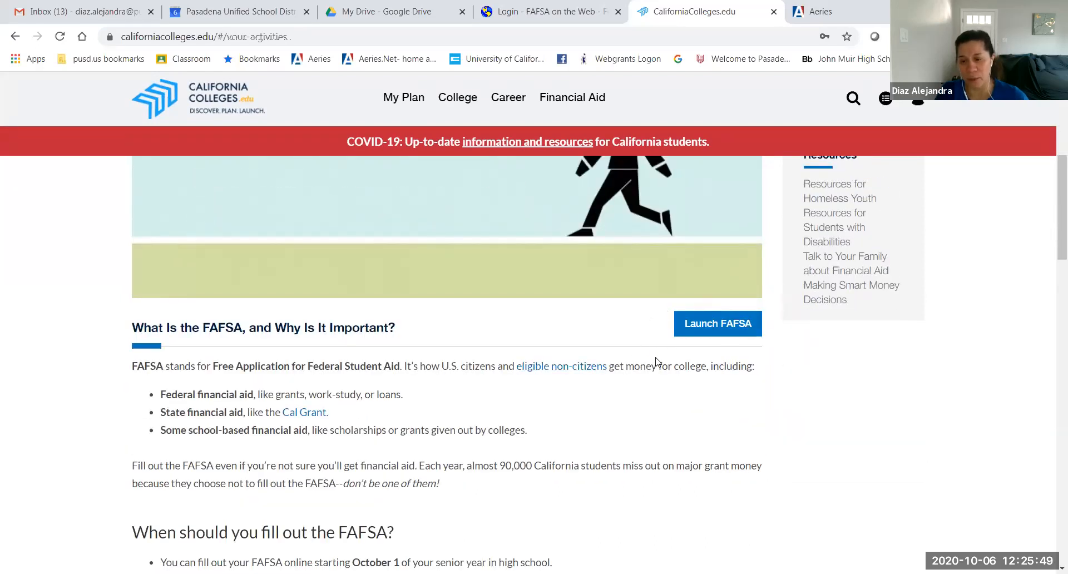
click(707, 329)
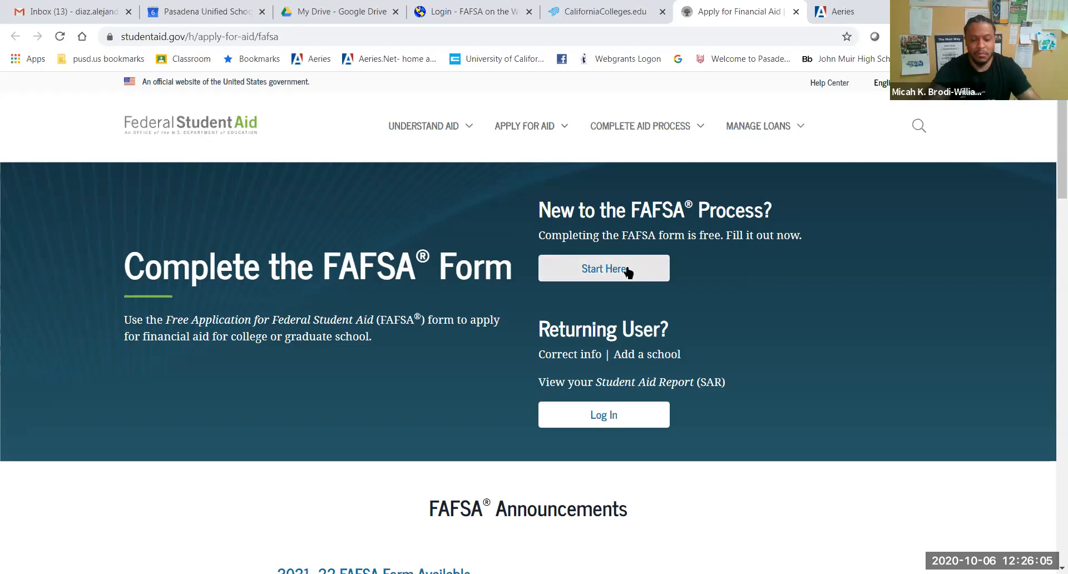
Step: Highlight the note that the FAFSA form is free, then start a new FAFSA as a first-time user
drag(551, 235, 718, 241)
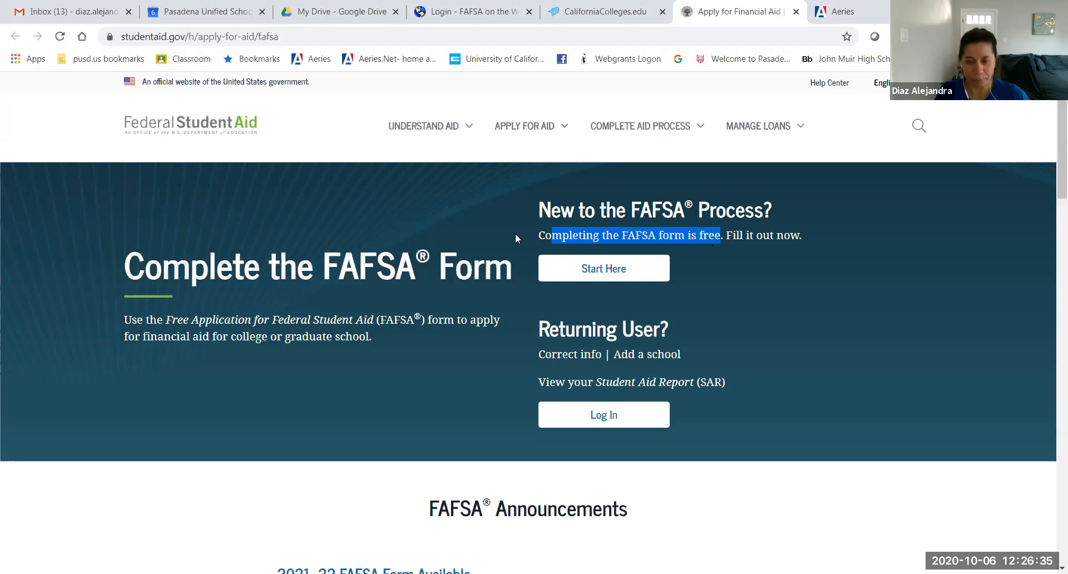
click(602, 272)
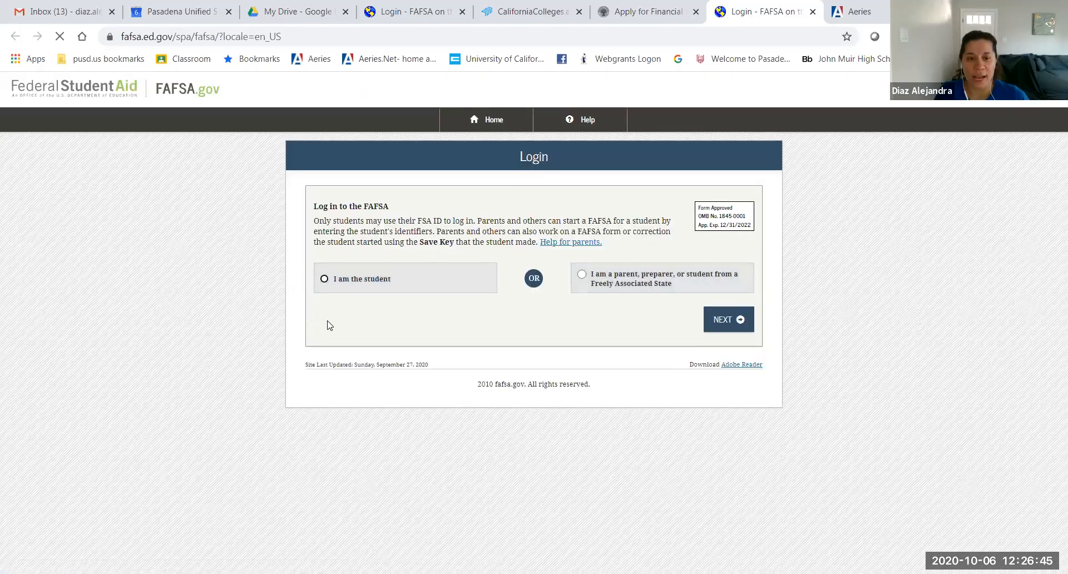
Step: Close the live FAFSA login tab and choose parent/preparer login on the demo site
click(381, 280)
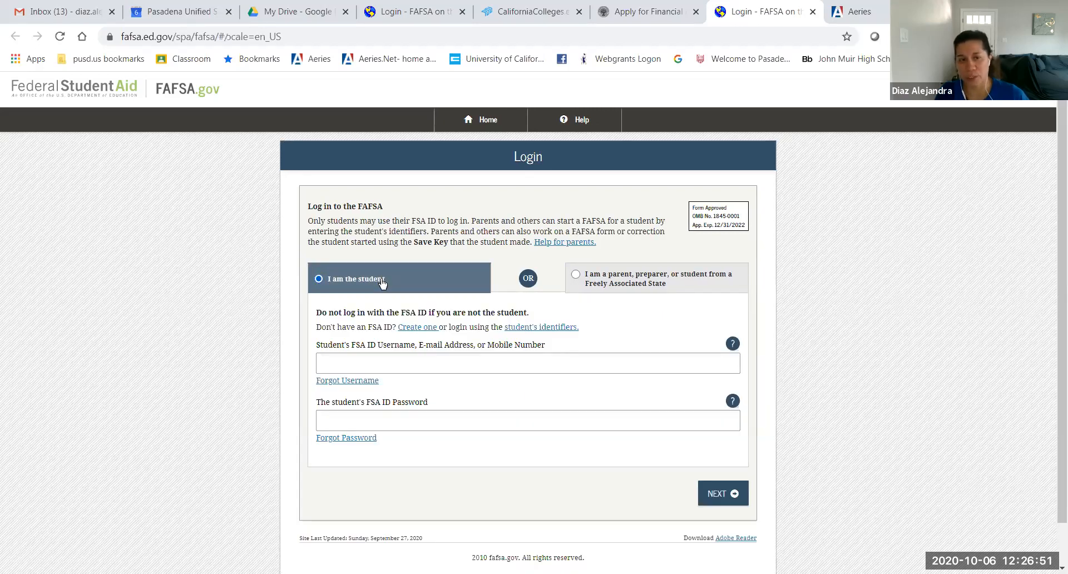
click(381, 281)
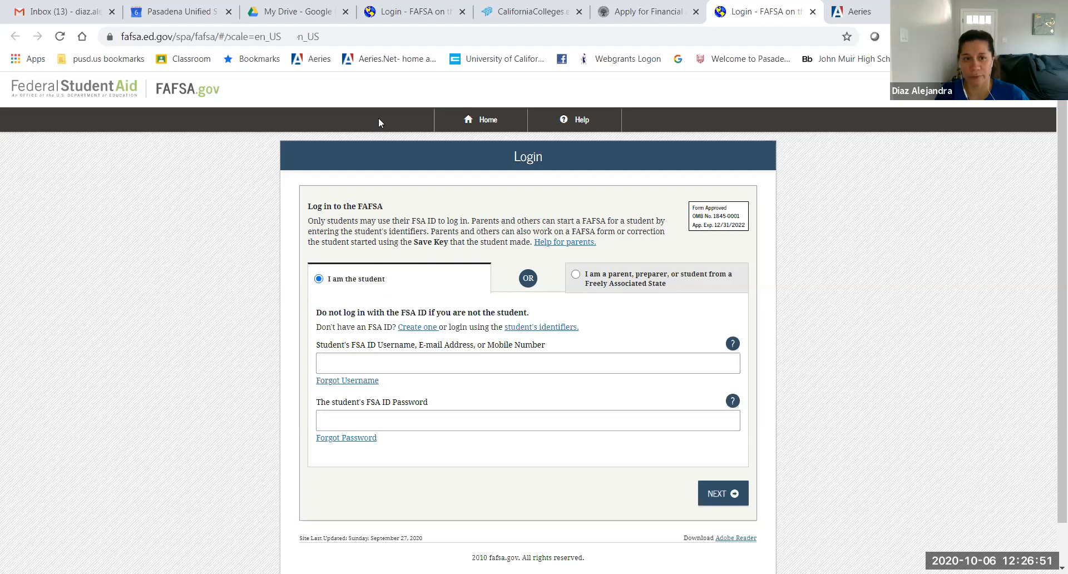
click(813, 11)
click(393, 5)
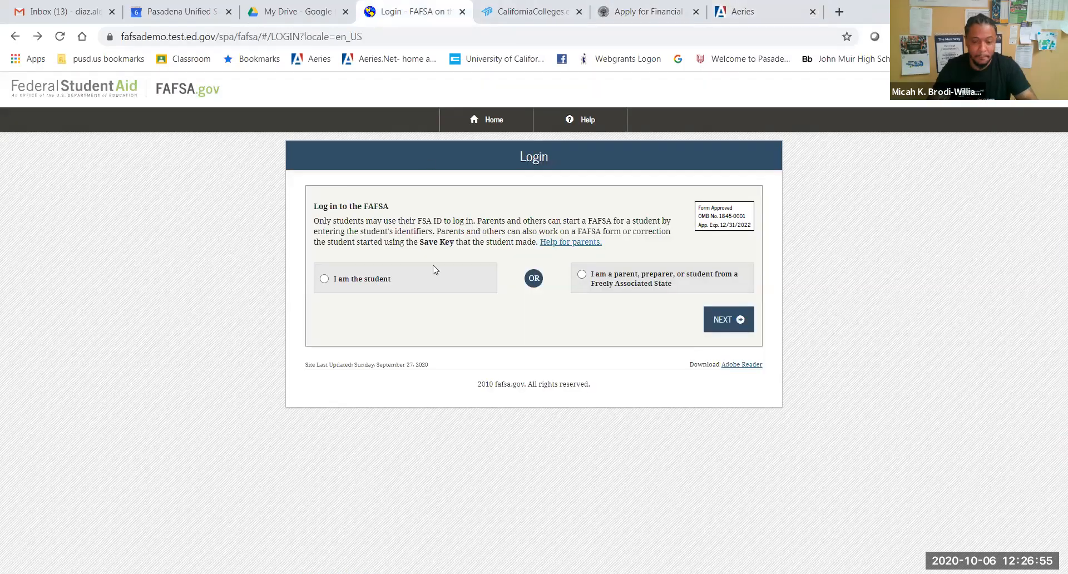
click(581, 274)
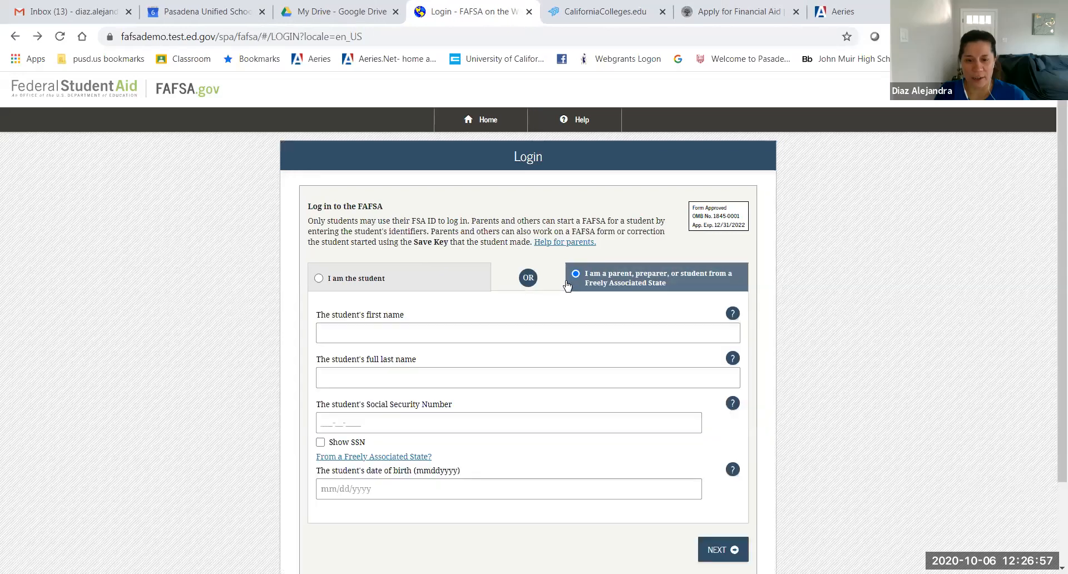
Step: Enter the student's first name, last name and full Social Security Number on the demo login form
click(400, 322)
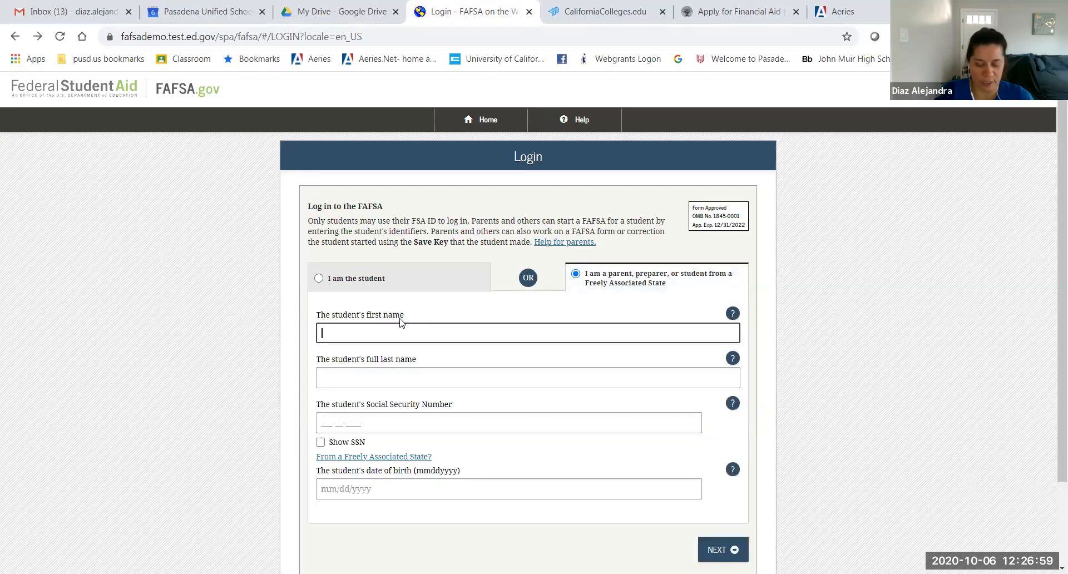
text(John)
key(Tab)
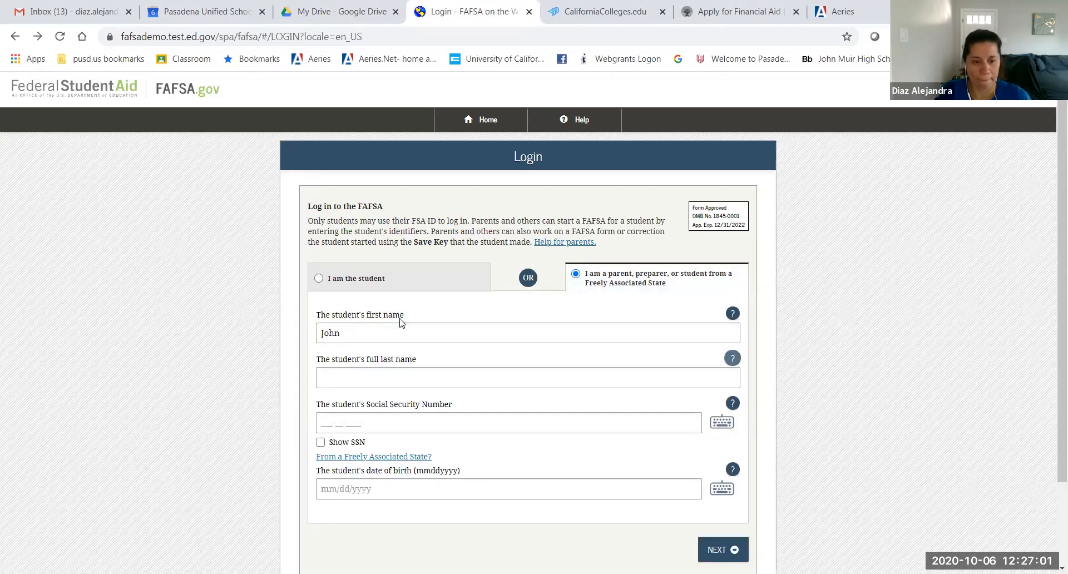
text(Mus)
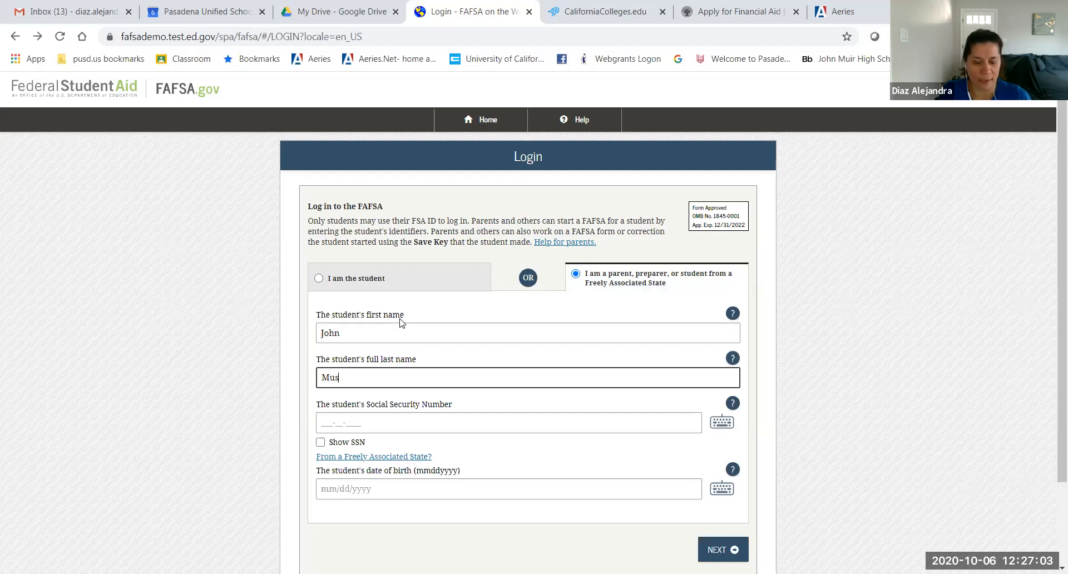
text(tang)
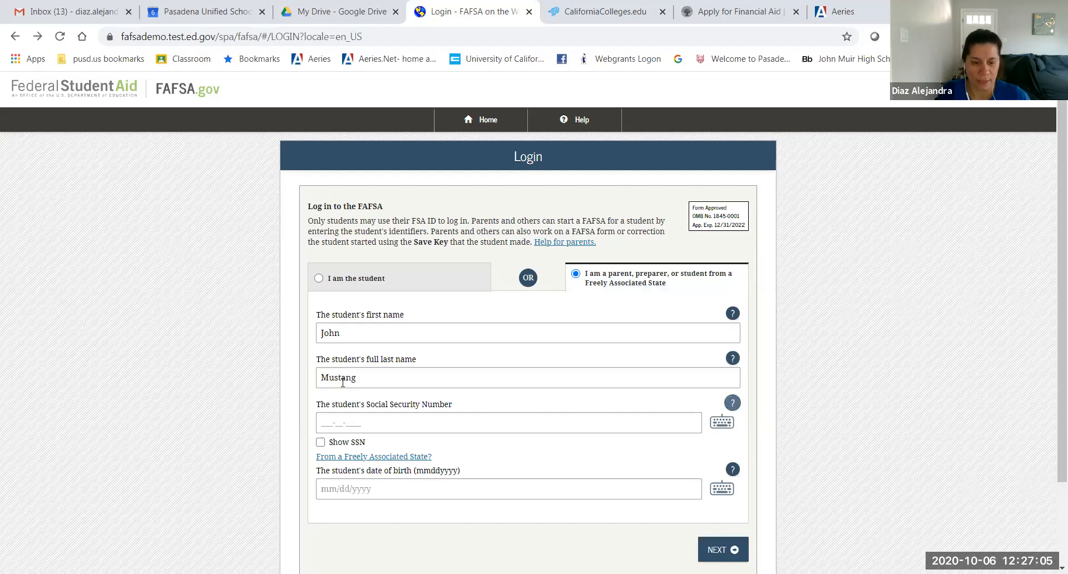
click(321, 425)
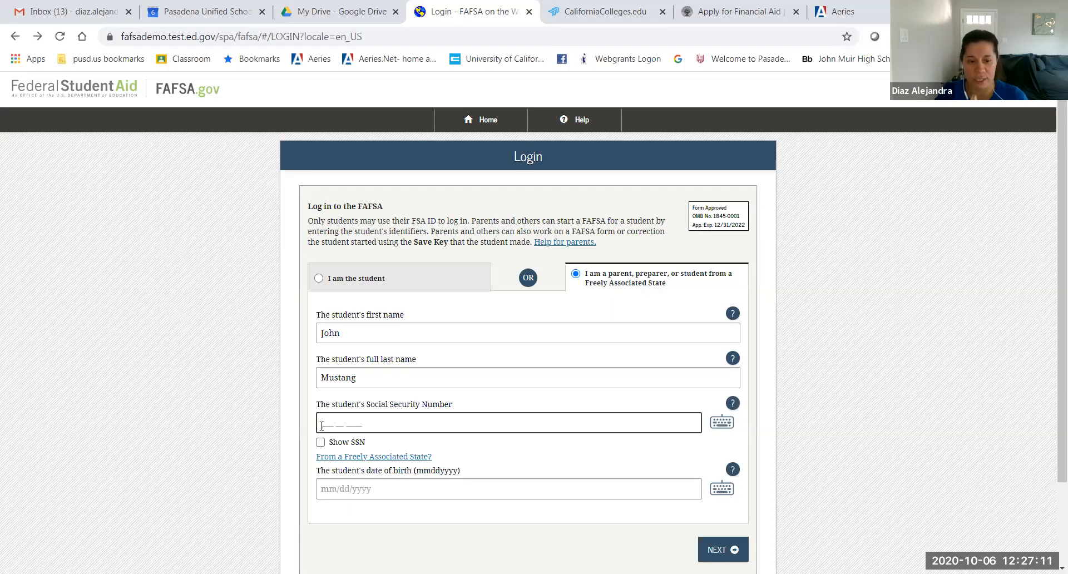
text(••••••••)
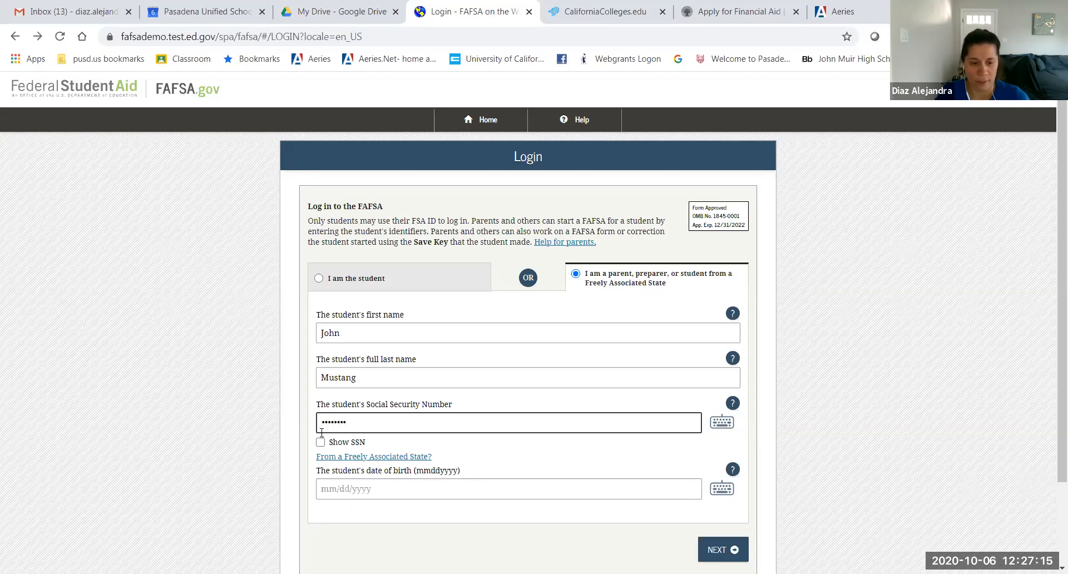
click(321, 445)
click(321, 477)
click(362, 462)
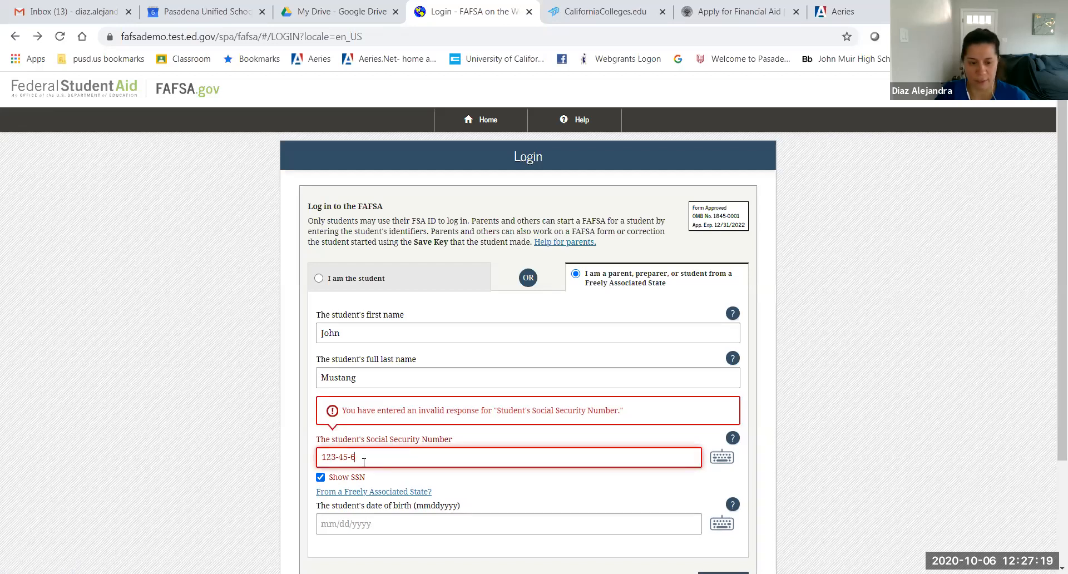
text(789)
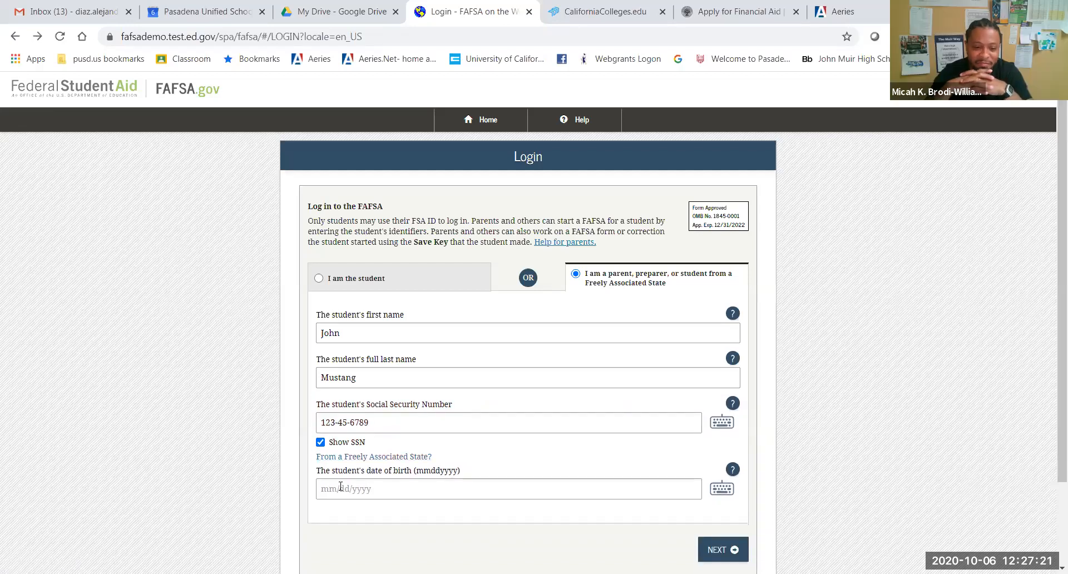
Step: Enter the student's date of birth in mmddyyyy format, fix the mistyped entry, and submit the login details
click(417, 488)
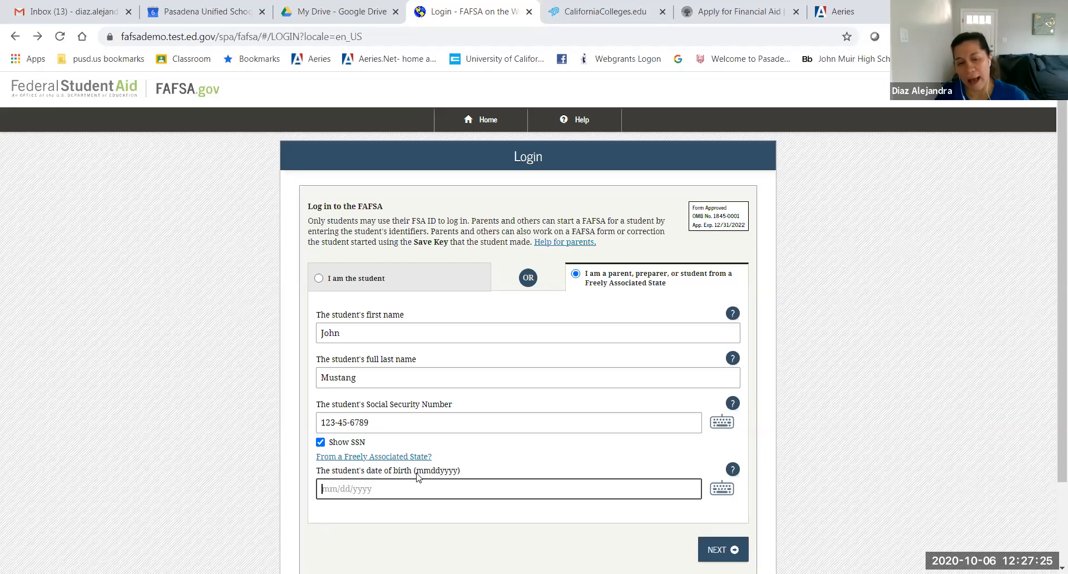
drag(416, 474, 459, 474)
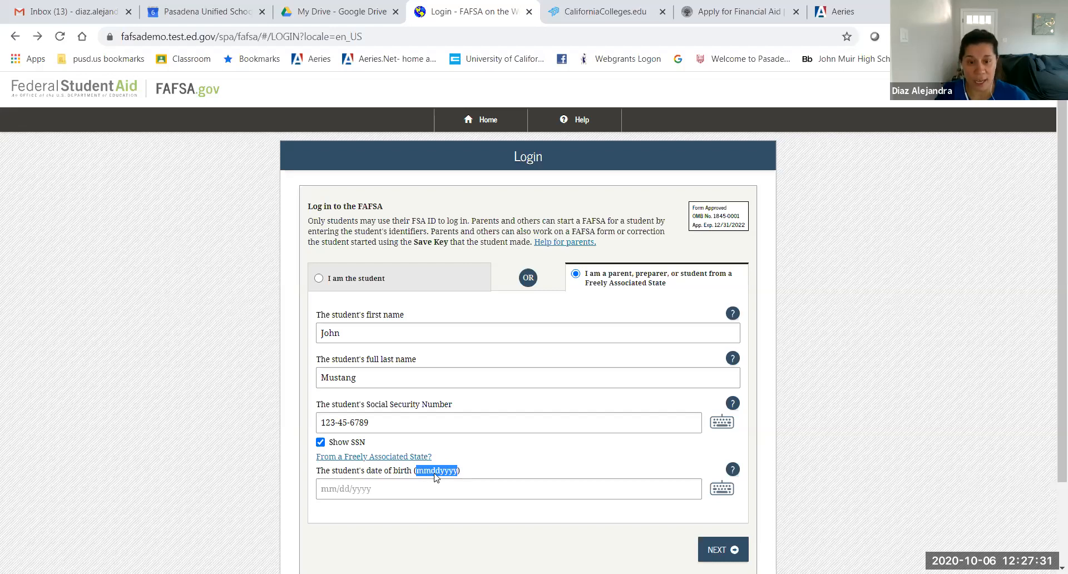
click(323, 495)
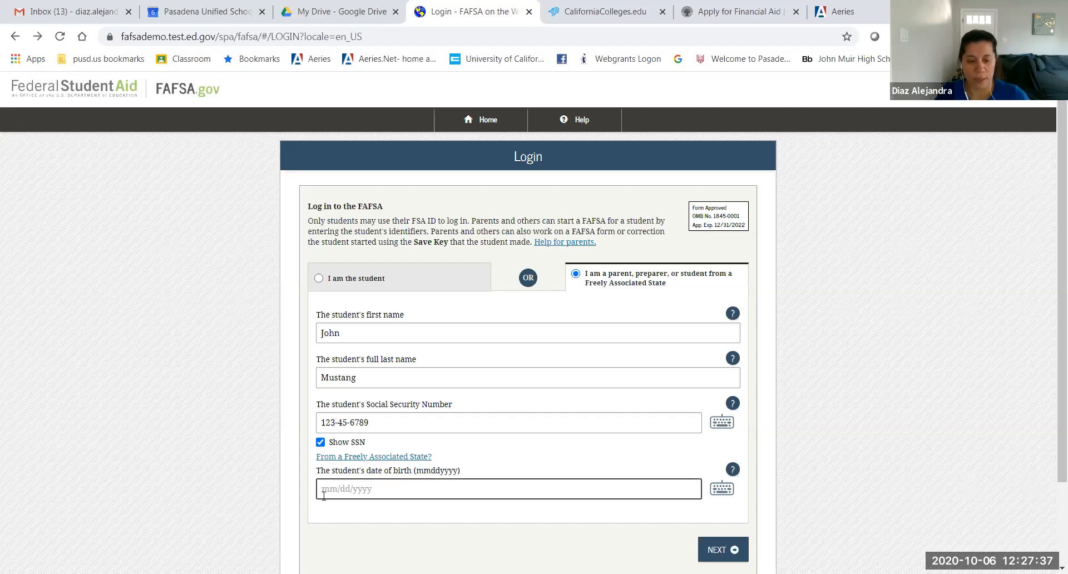
text(0107)
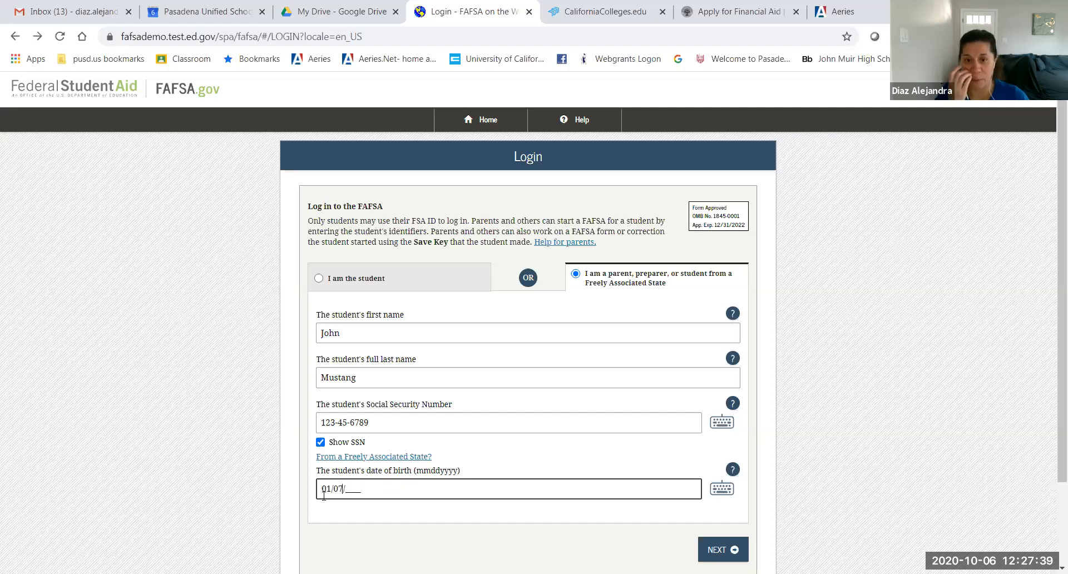
key(BackSpace)
key(BackSpace)
key(BackSpace)
key(BackSpace)
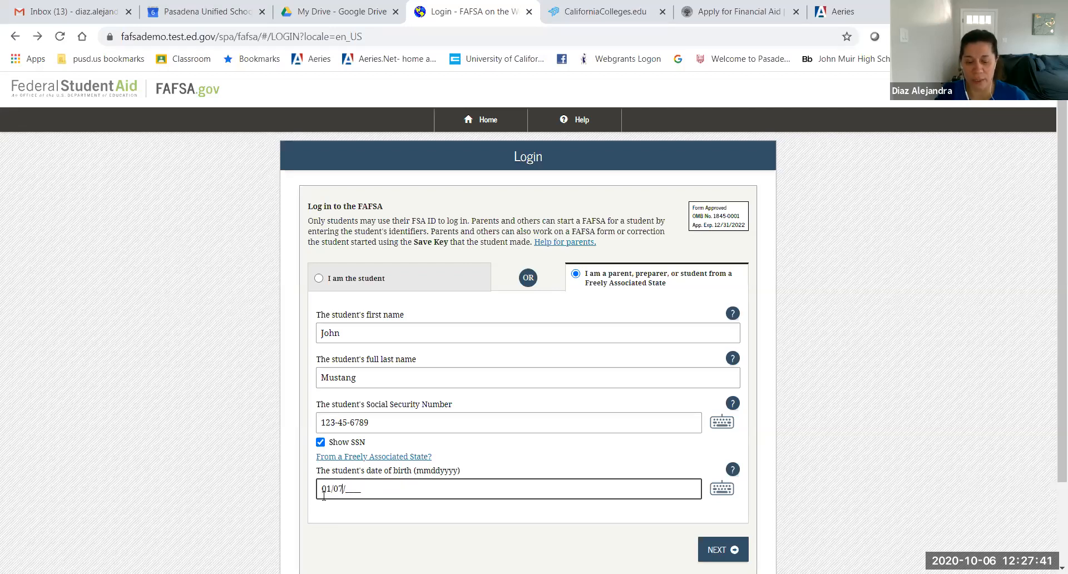
text(1)
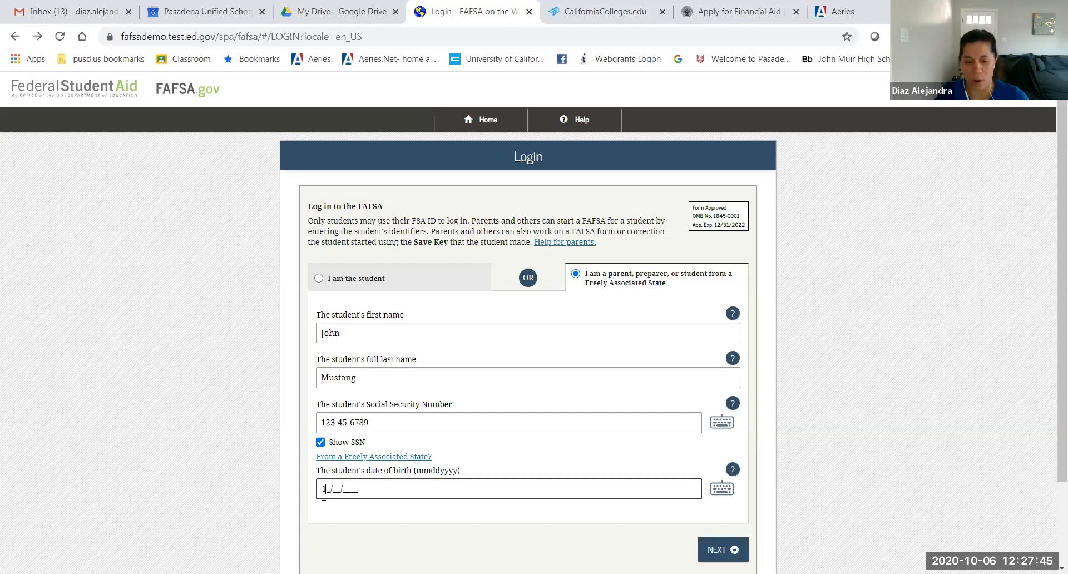
text(007)
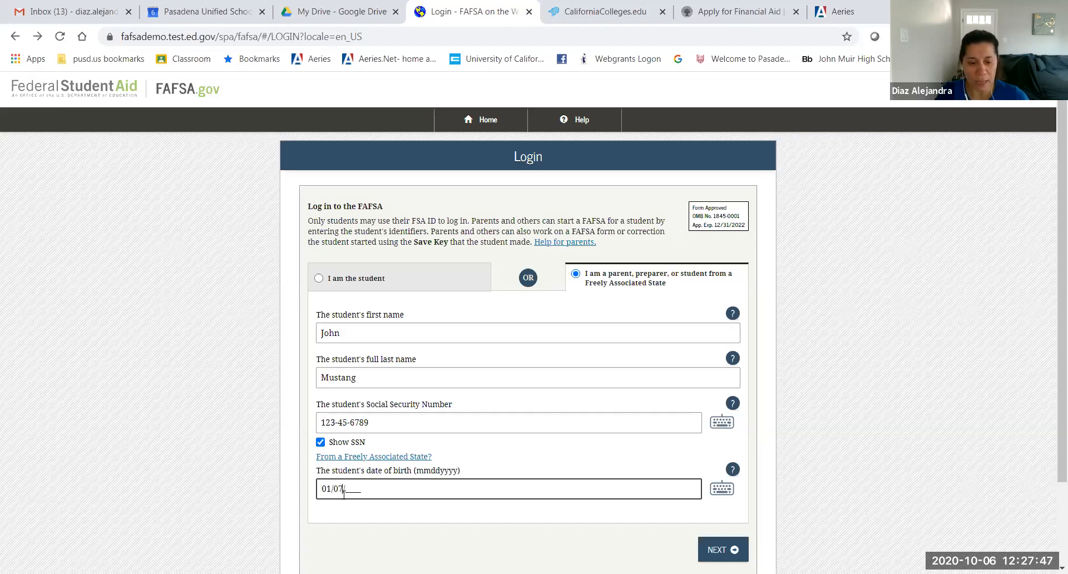
text(2003)
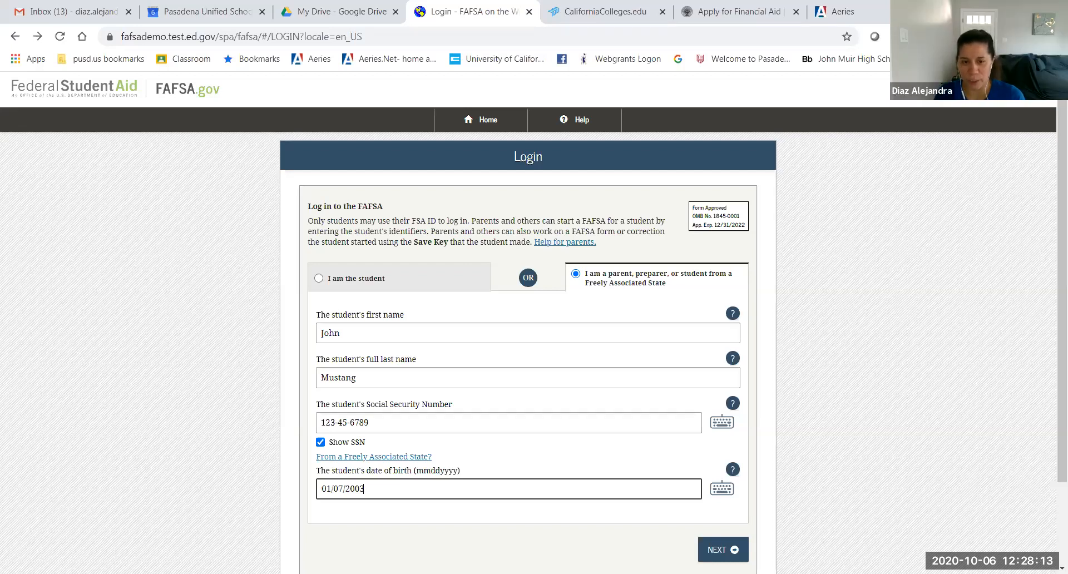
click(723, 549)
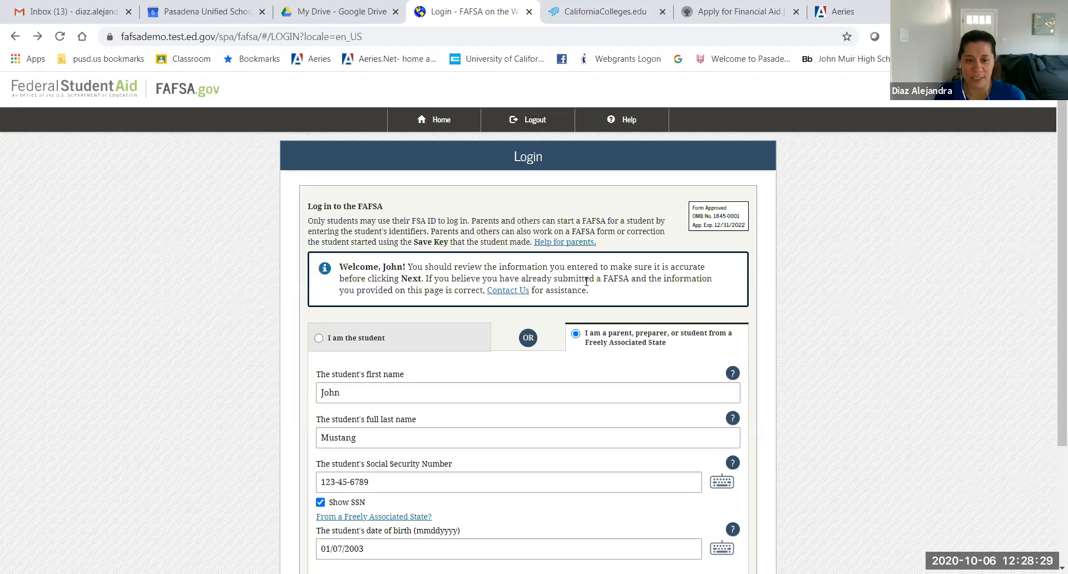
Step: Review the first name, last name, Social Security Number and date of birth, then resubmit
scroll(587, 282, down, 1)
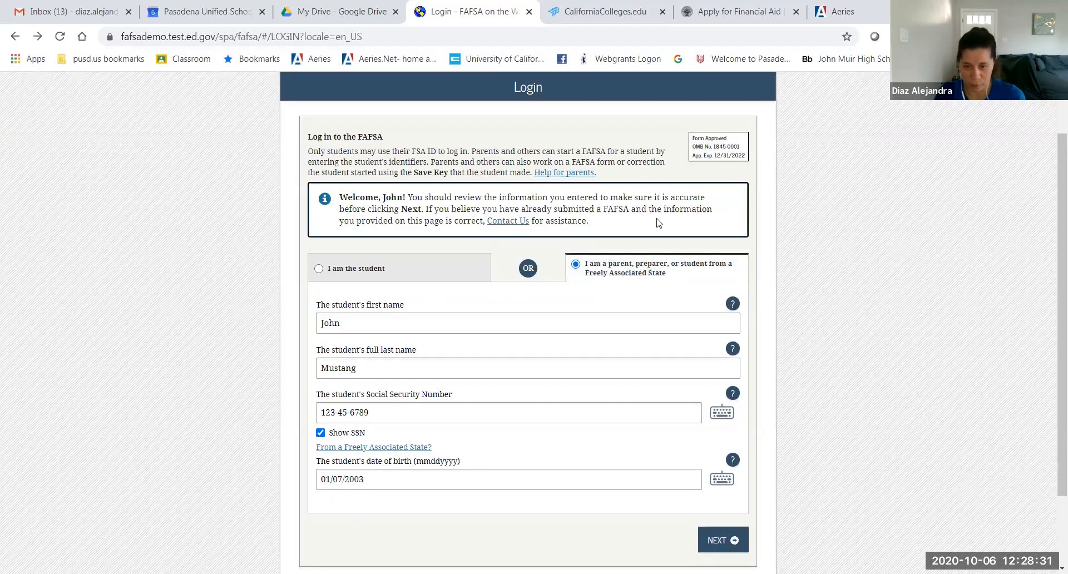
click(366, 327)
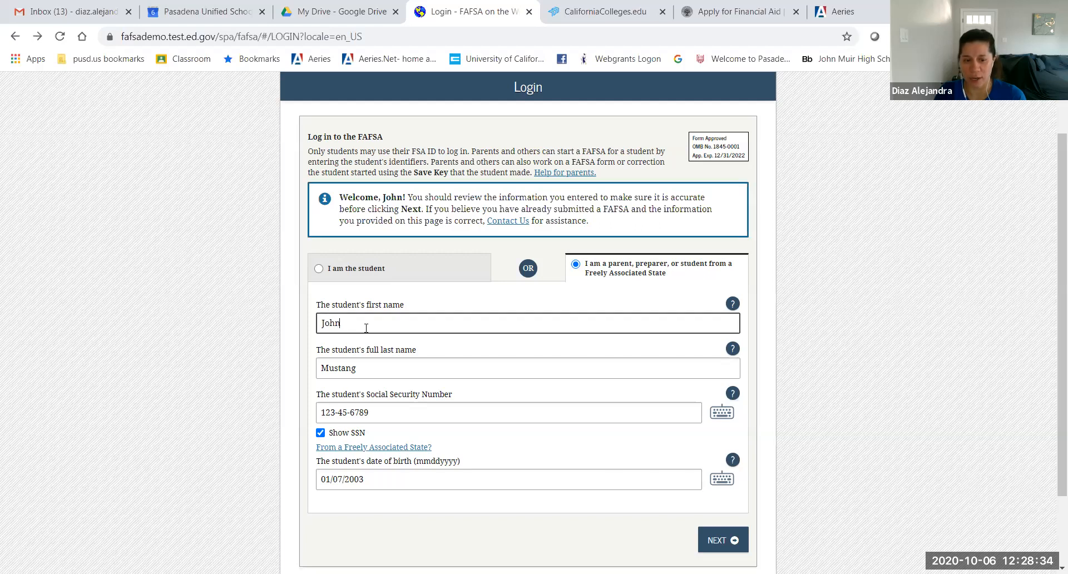
click(373, 366)
click(382, 411)
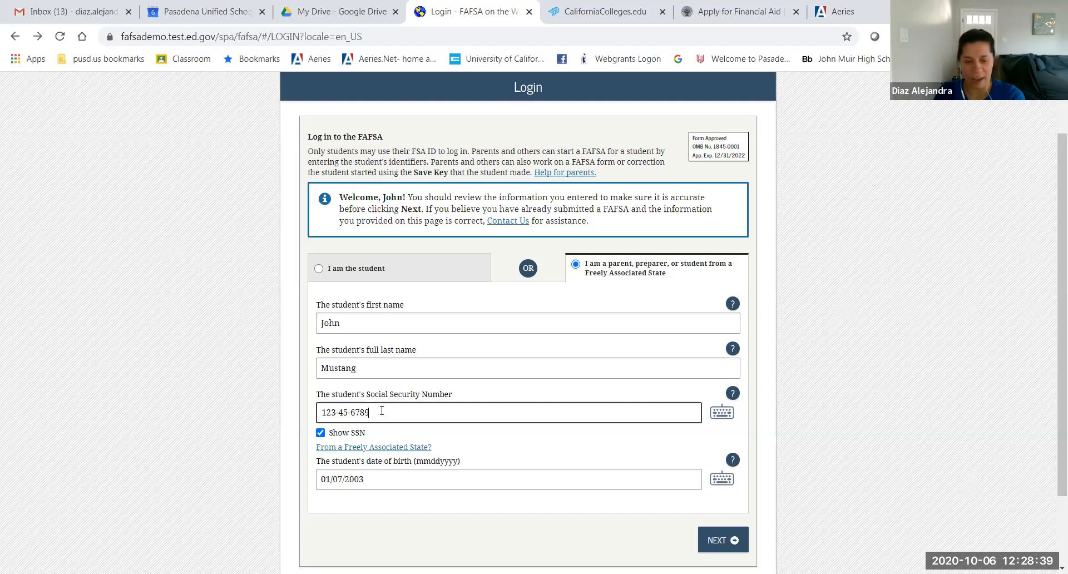
click(384, 480)
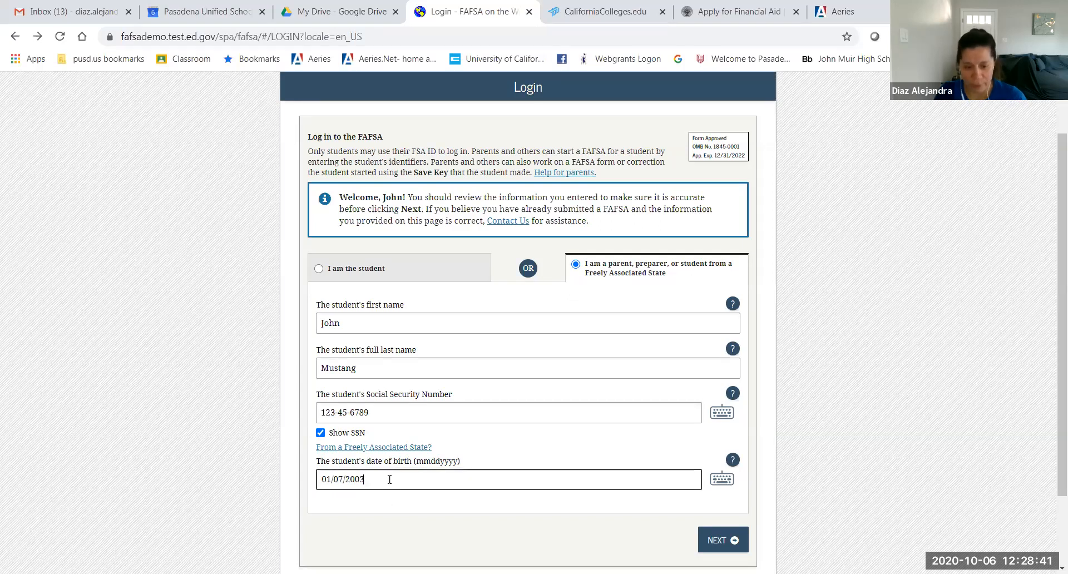
click(714, 541)
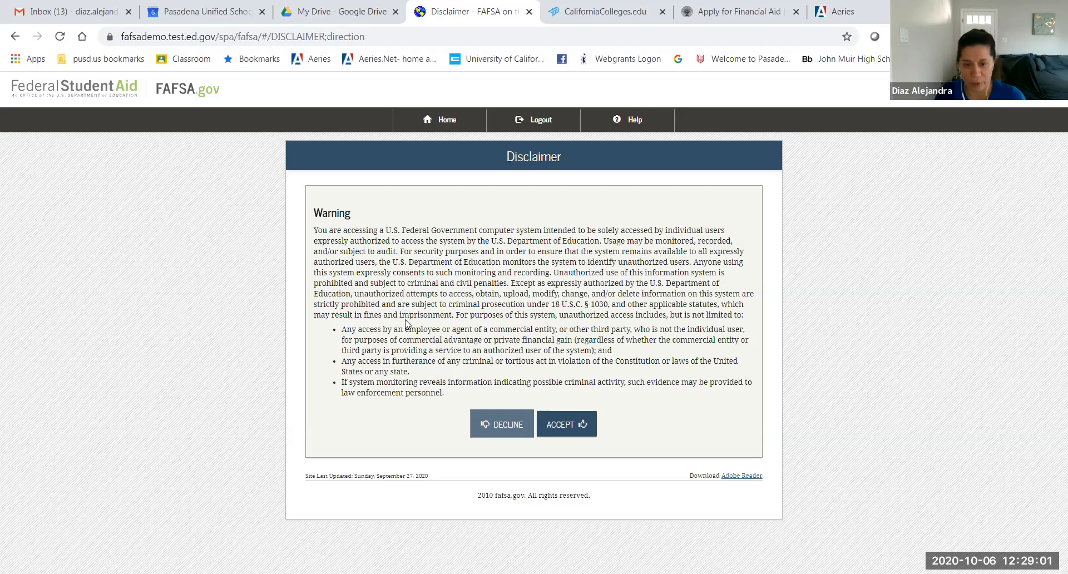
Step: Accept the disclaimer and start the 2021-2022 FAFSA
click(572, 429)
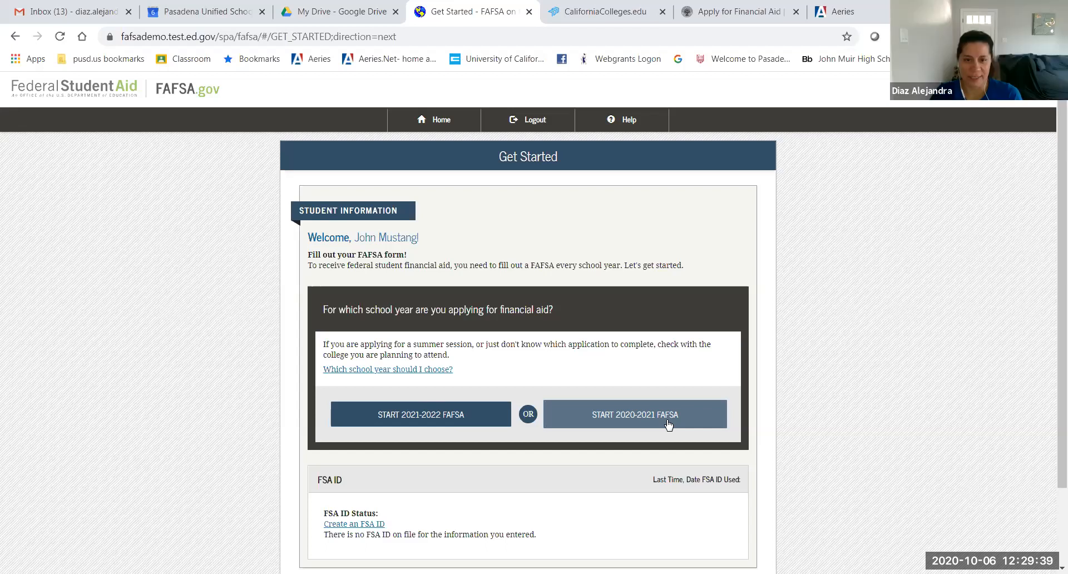
click(421, 415)
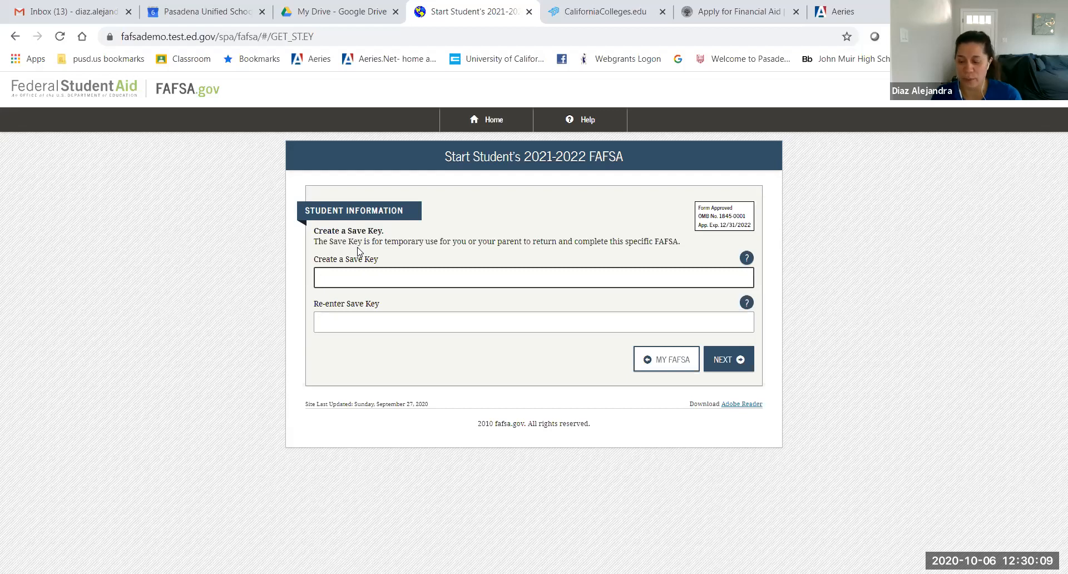
Step: Create a four-digit Save Key, re-enter it in the confirmation field, and continue
text(1234)
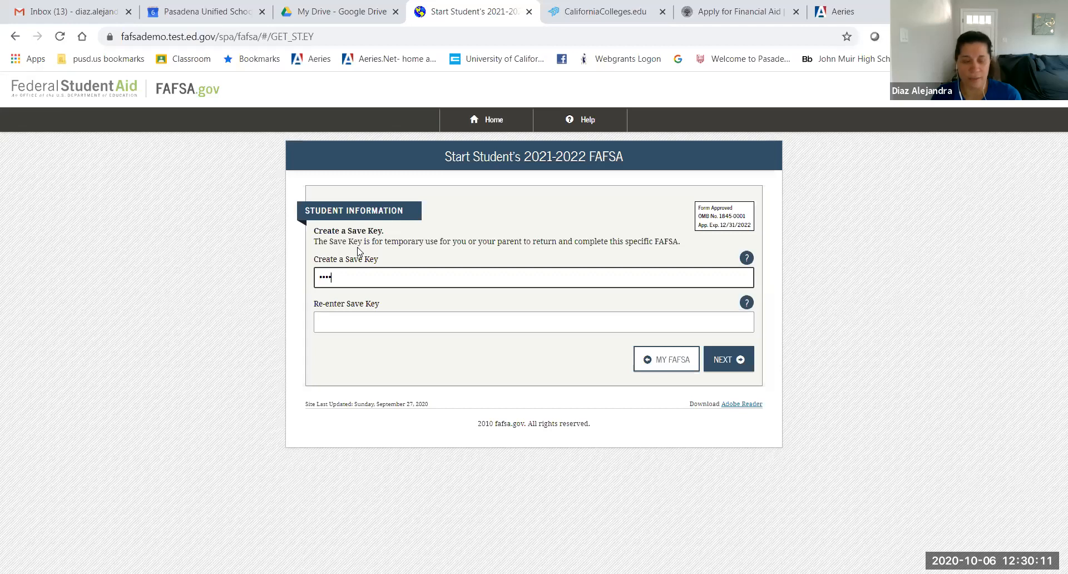
click(349, 321)
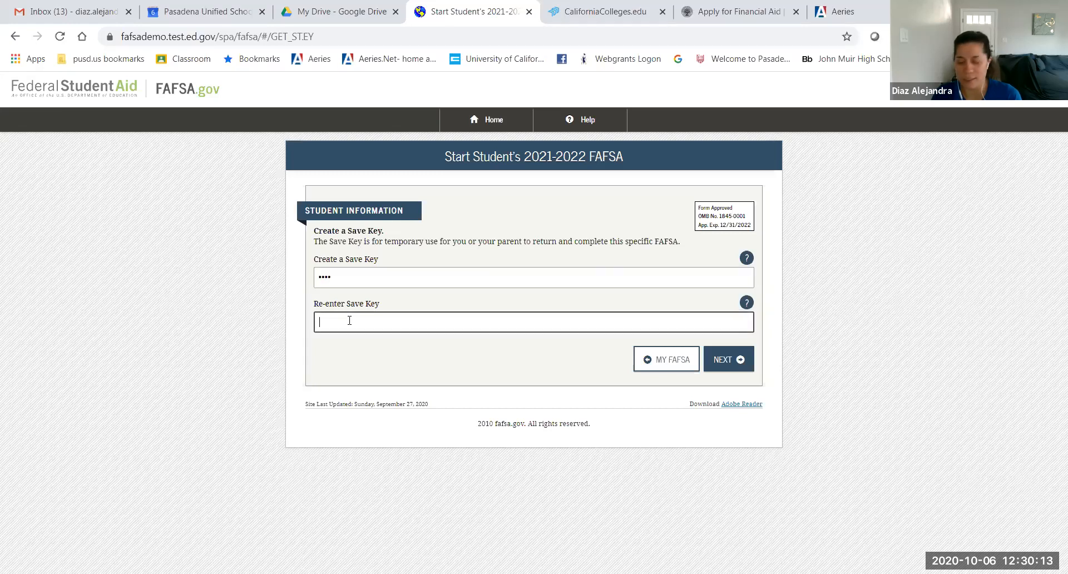
text(1234)
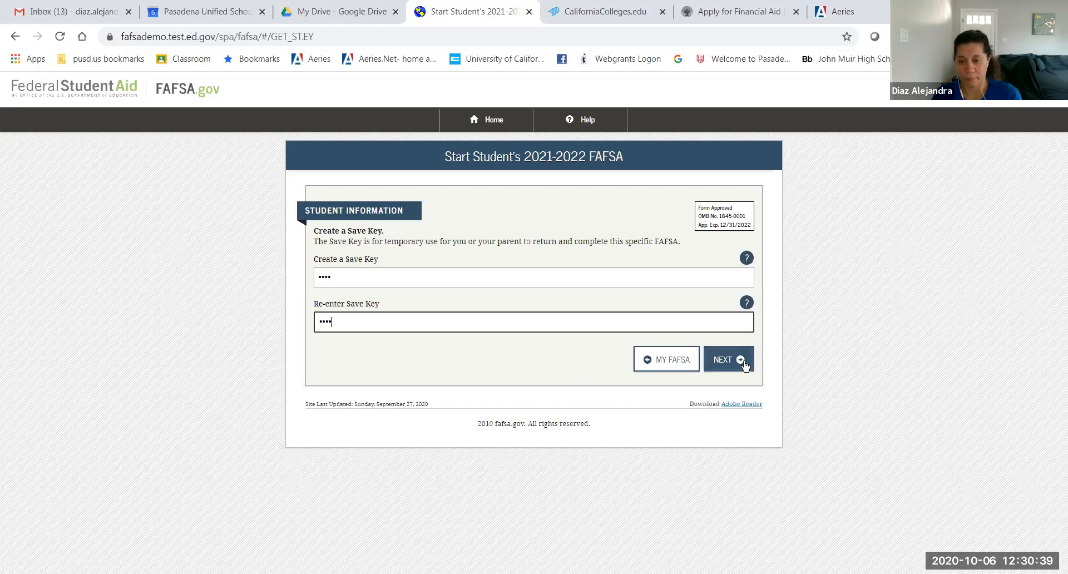
click(726, 362)
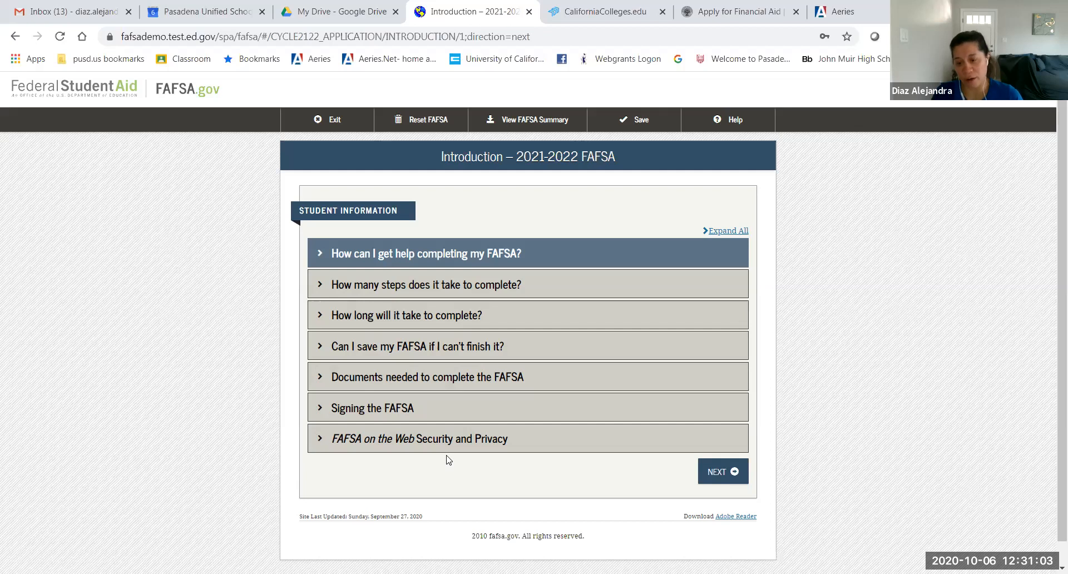
Step: Continue past the Introduction to the prefilled Personal Information for Student page
click(713, 474)
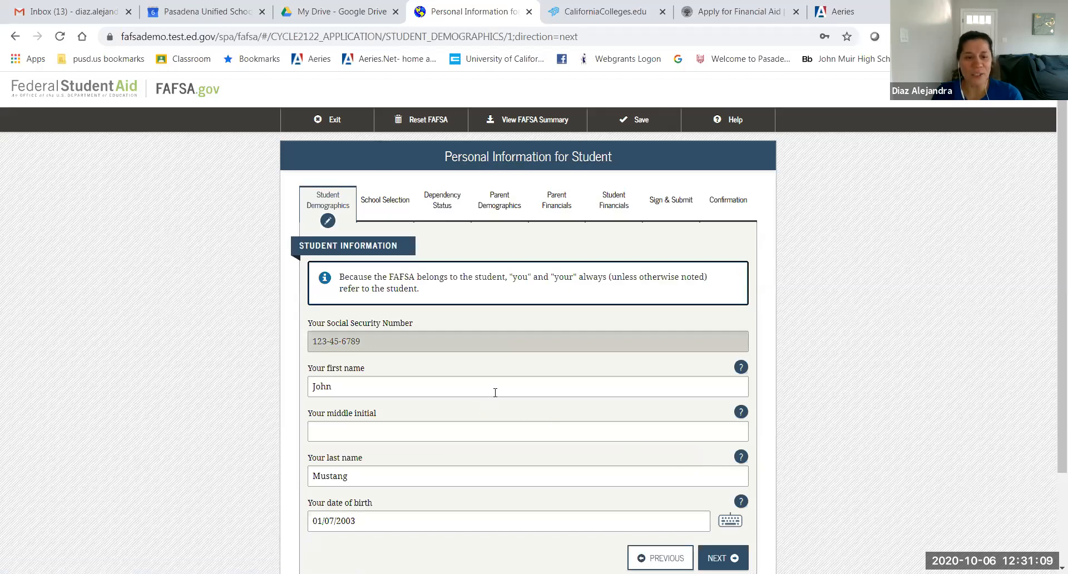
Step: Fill in the student's middle initial and continue to the E-mail and Phone page
scroll(493, 394, down, 3)
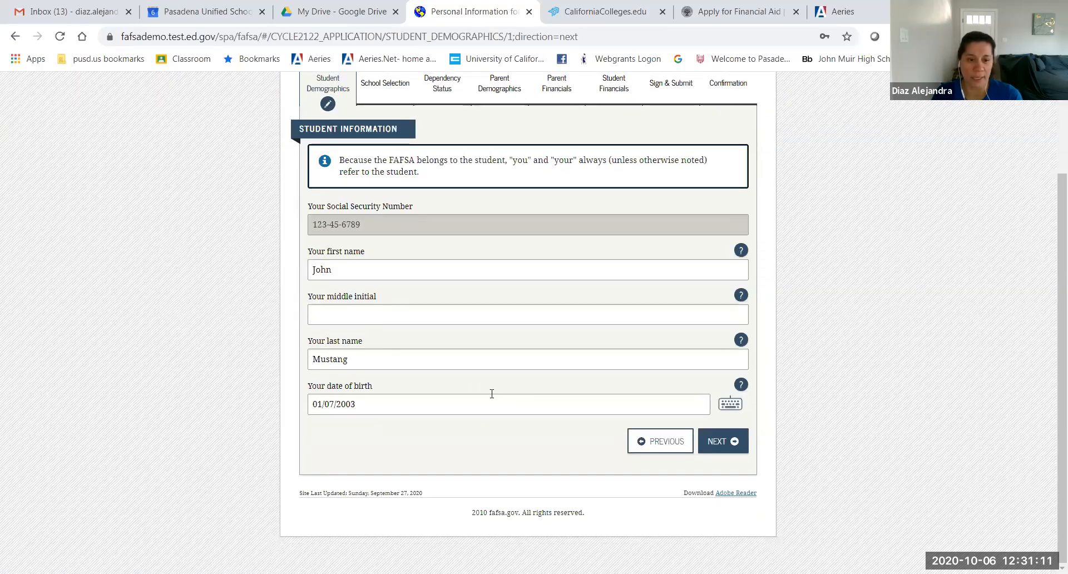
click(328, 316)
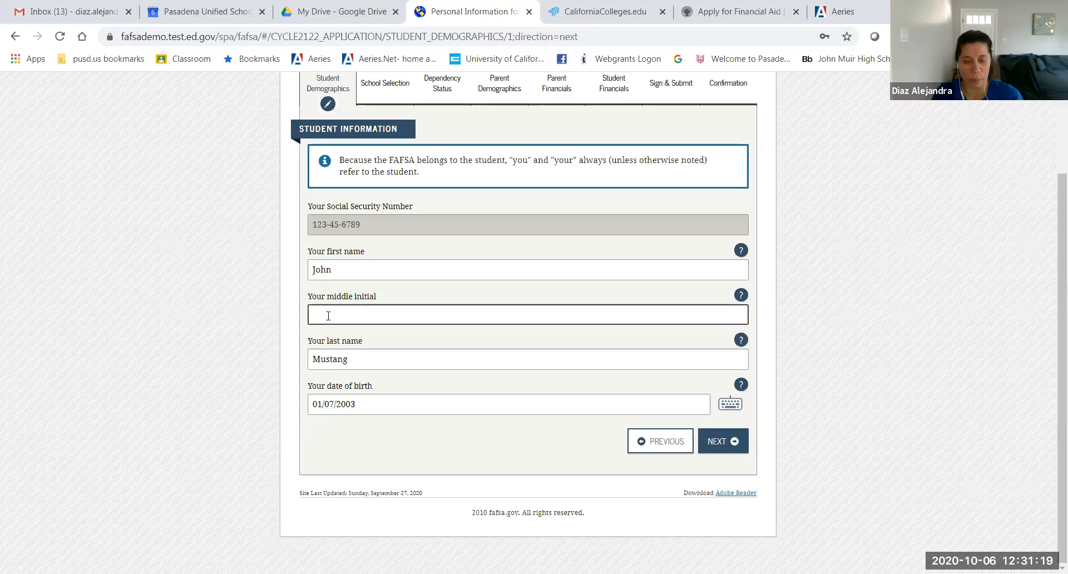
drag(310, 297, 384, 304)
click(356, 316)
text(M)
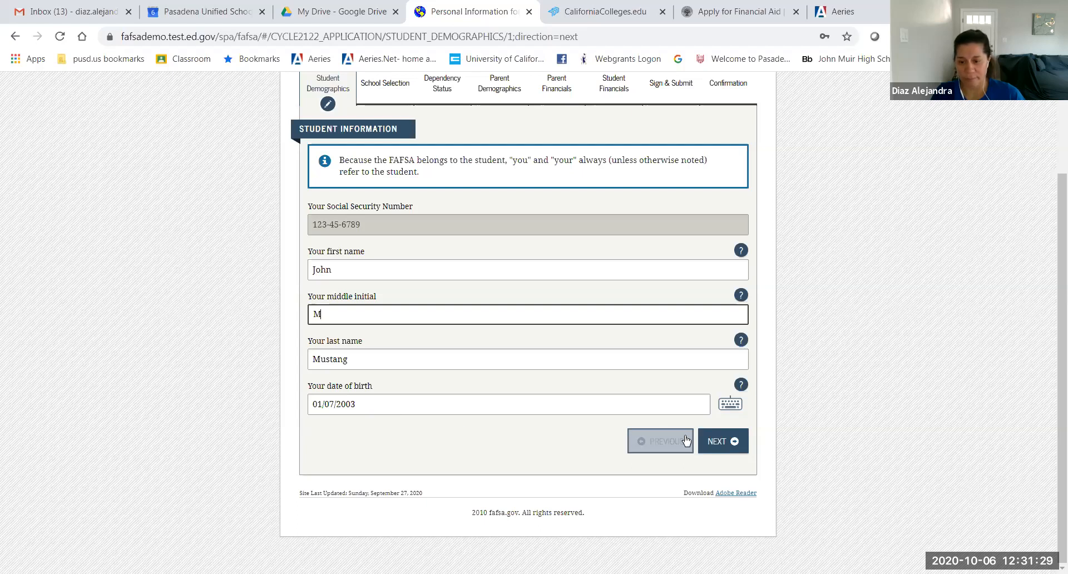
click(703, 441)
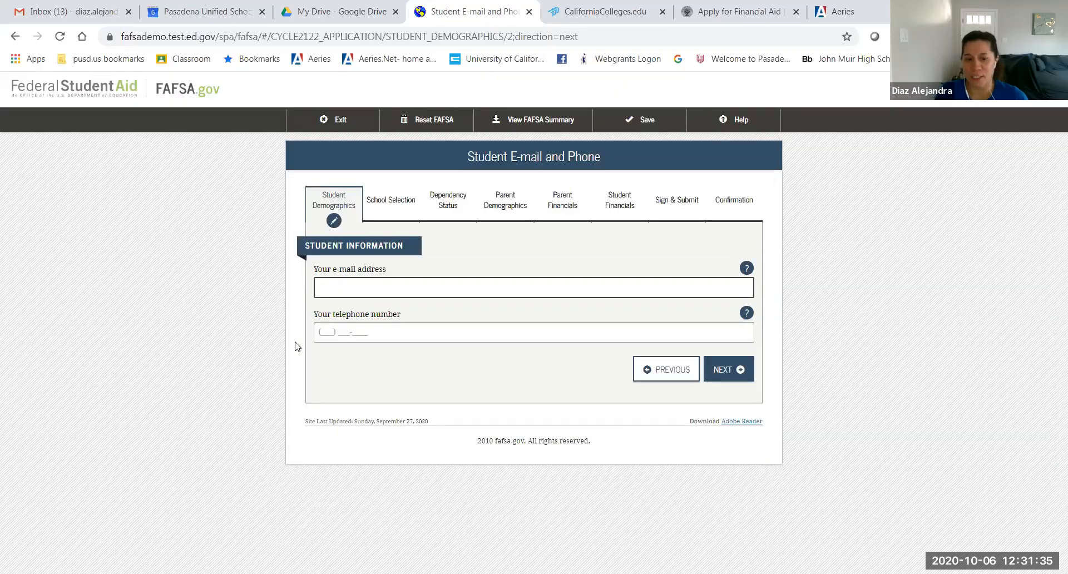
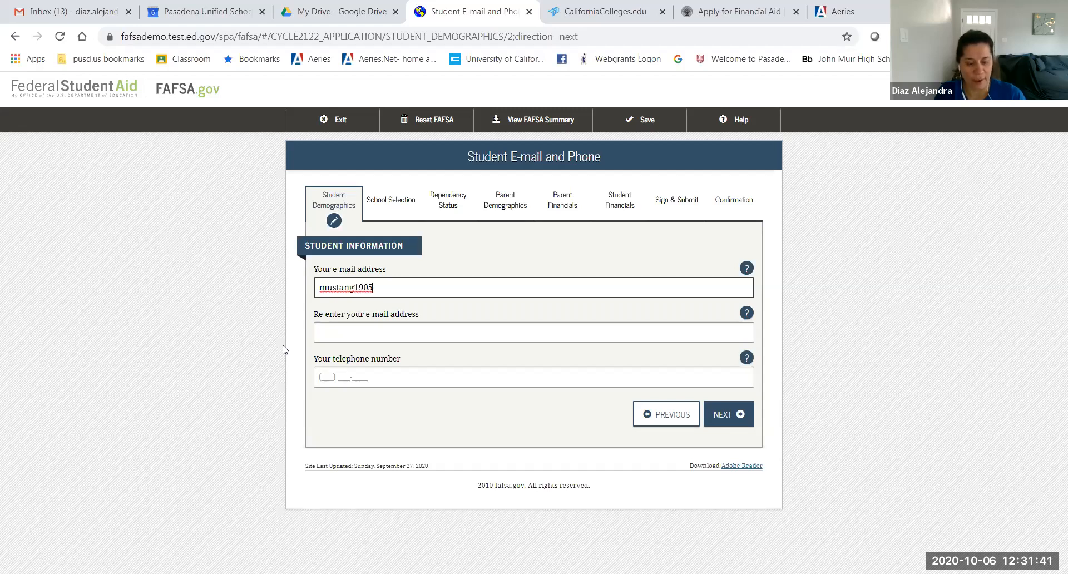
Step: Enter the student's e-mail address in both the e-mail and re-enter e-mail fields
click(285, 349)
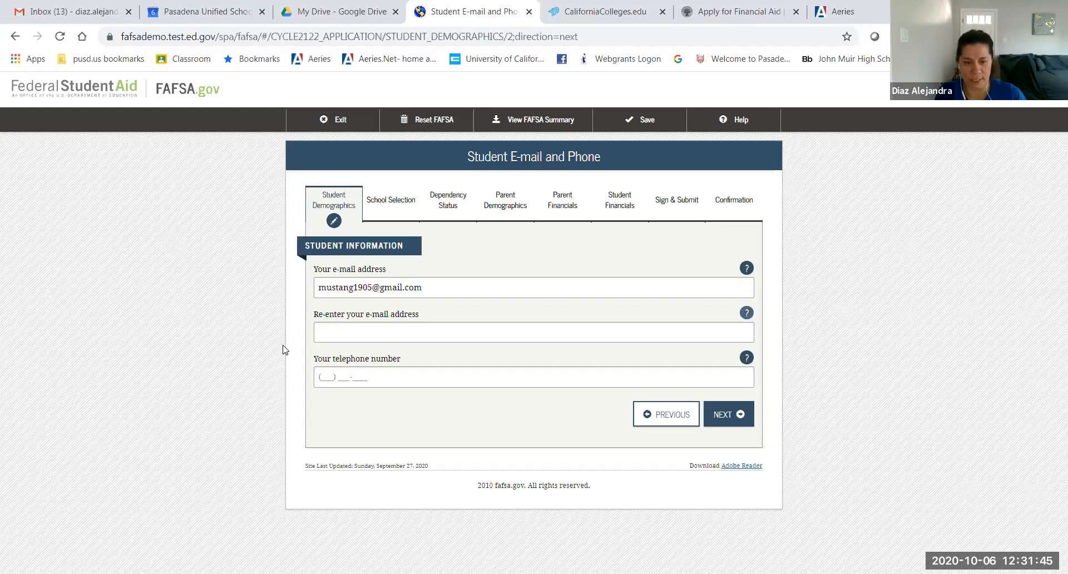
click(350, 337)
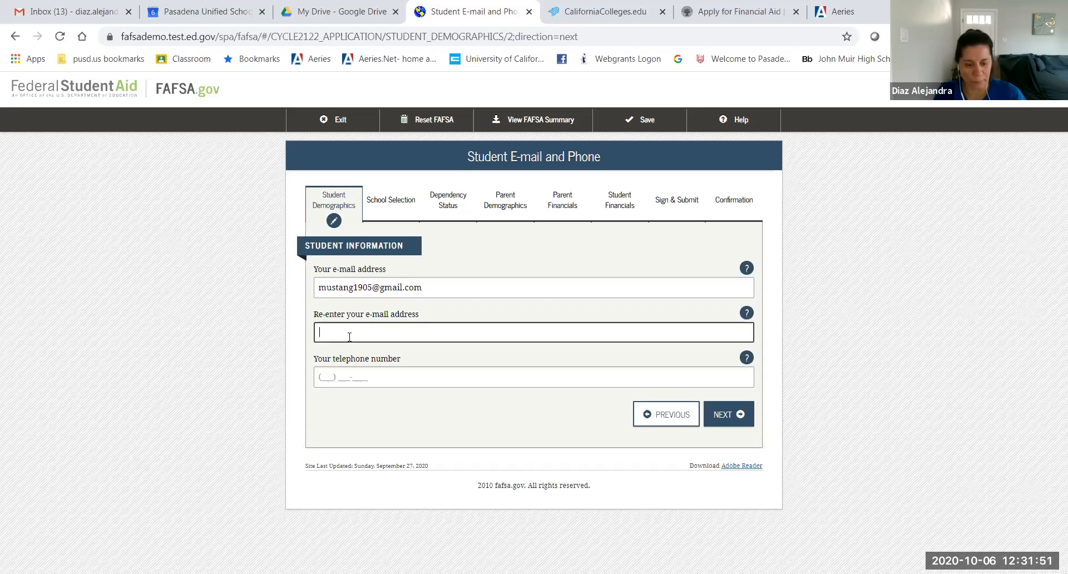
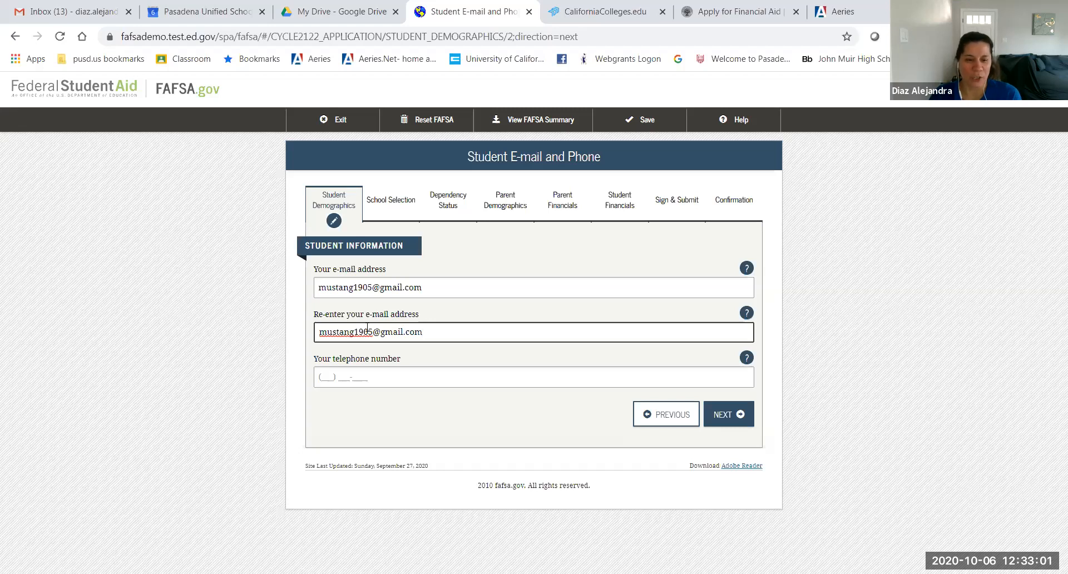
click(427, 292)
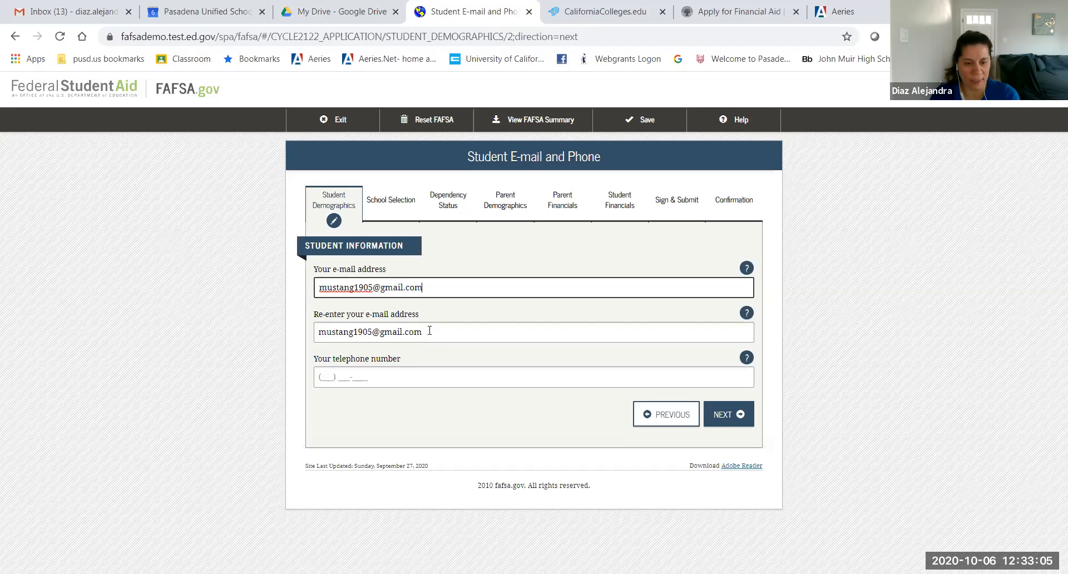
Step: Add the student's telephone number, verify both e-mail entries match, and submit the page
click(318, 376)
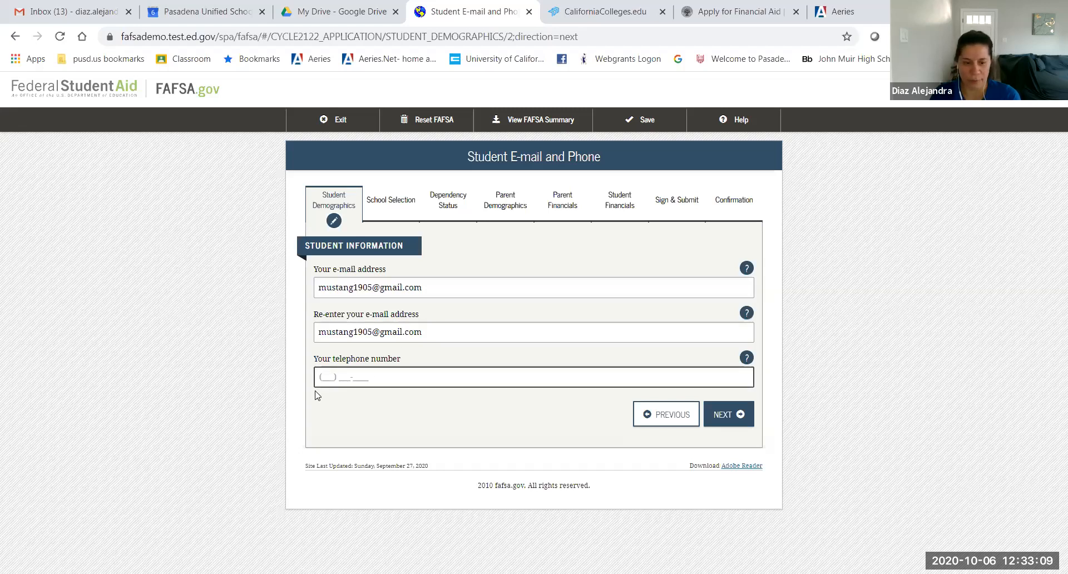
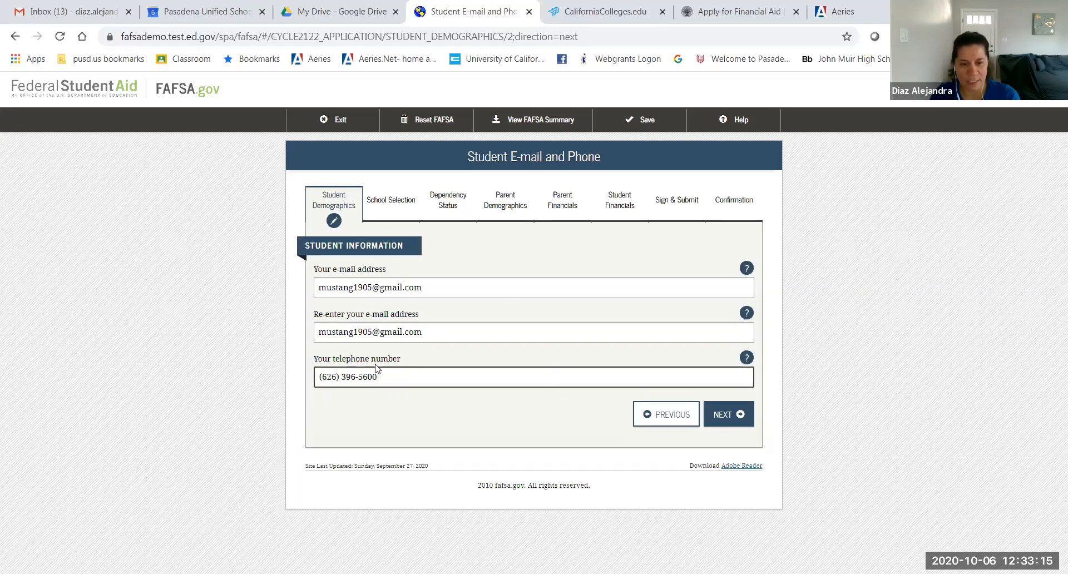
drag(437, 289, 298, 295)
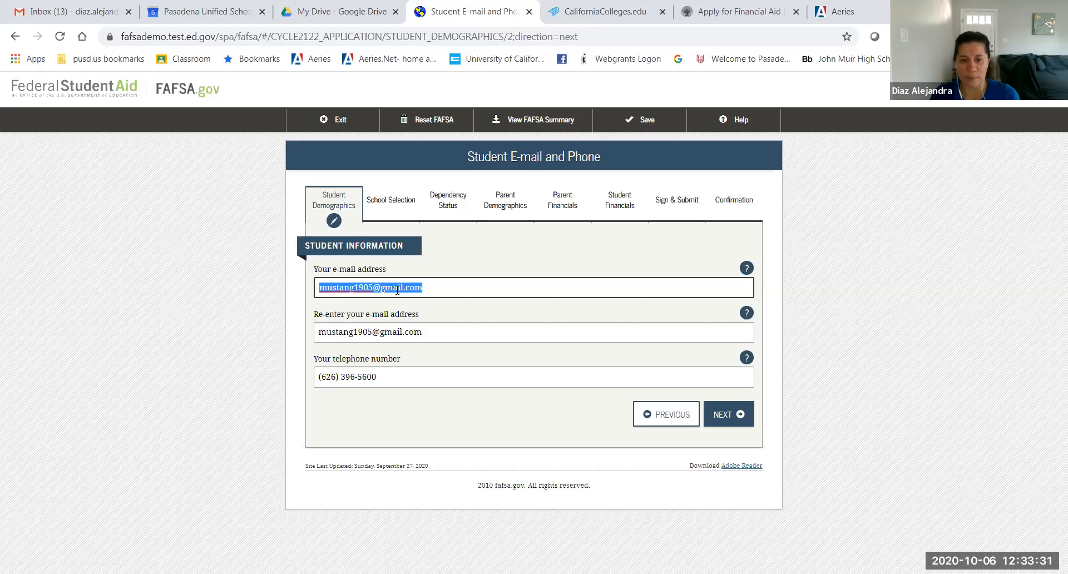
click(456, 328)
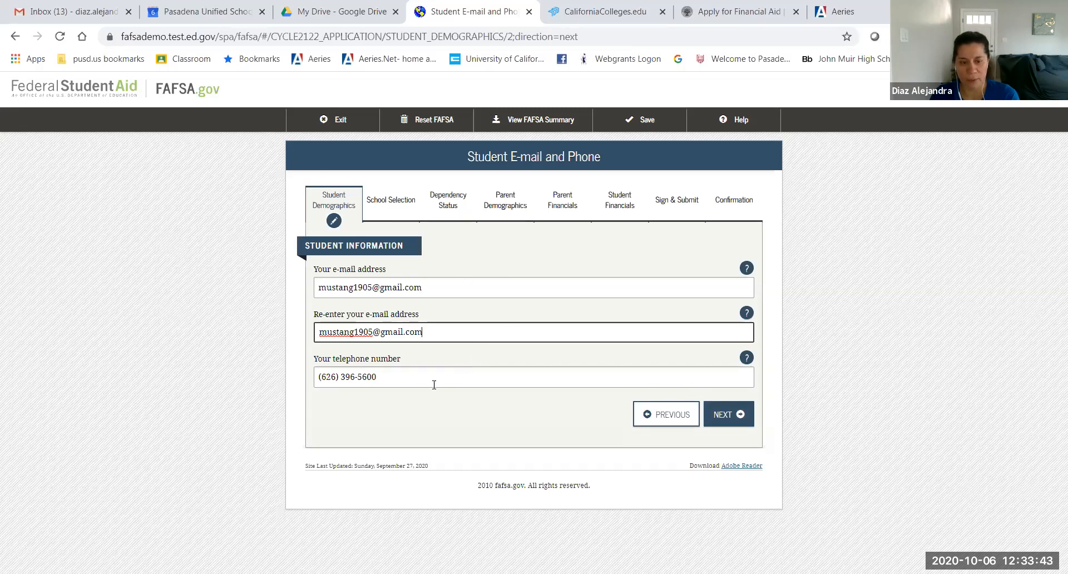
click(725, 412)
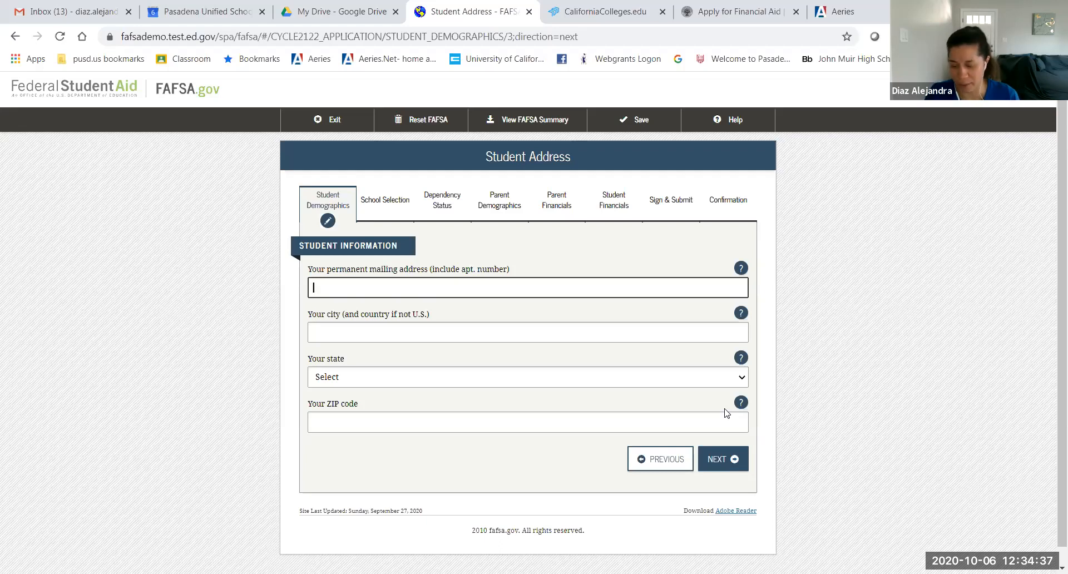
Step: Enter the student's street address, city, California as the state, and ZIP code, then continue
text(19)
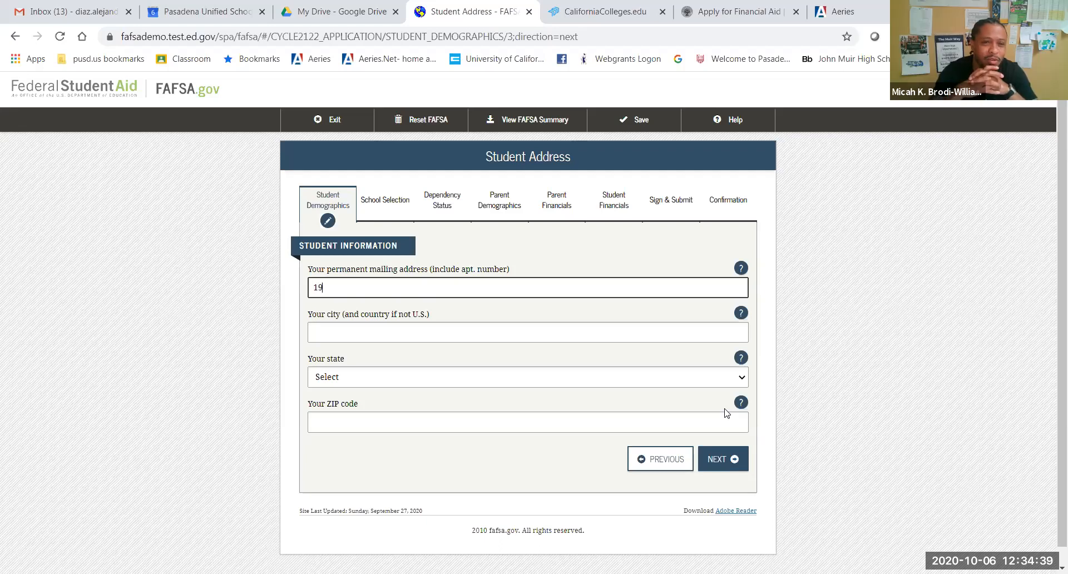
text(05)
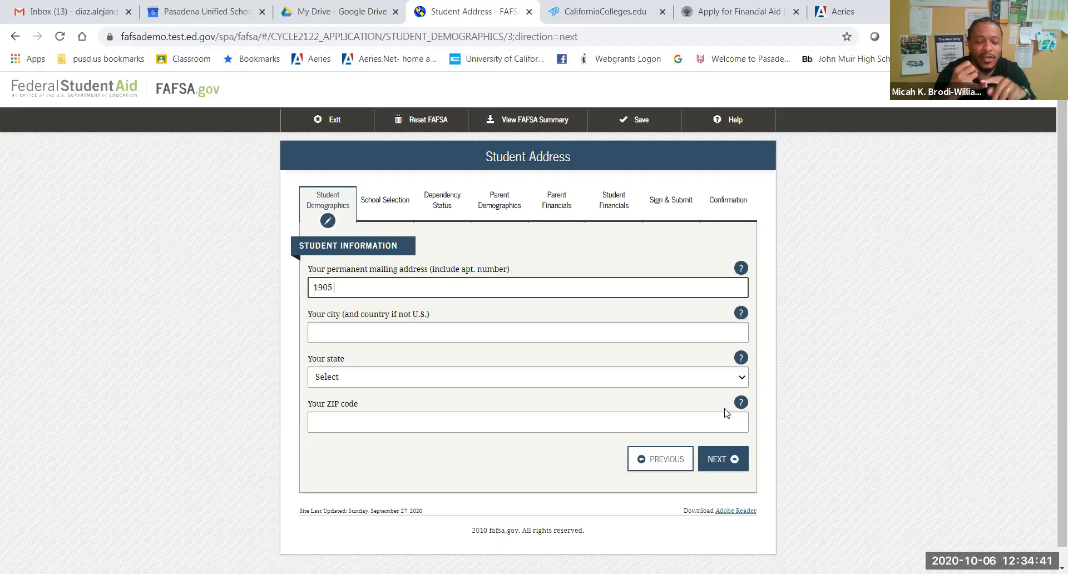
text( Linco)
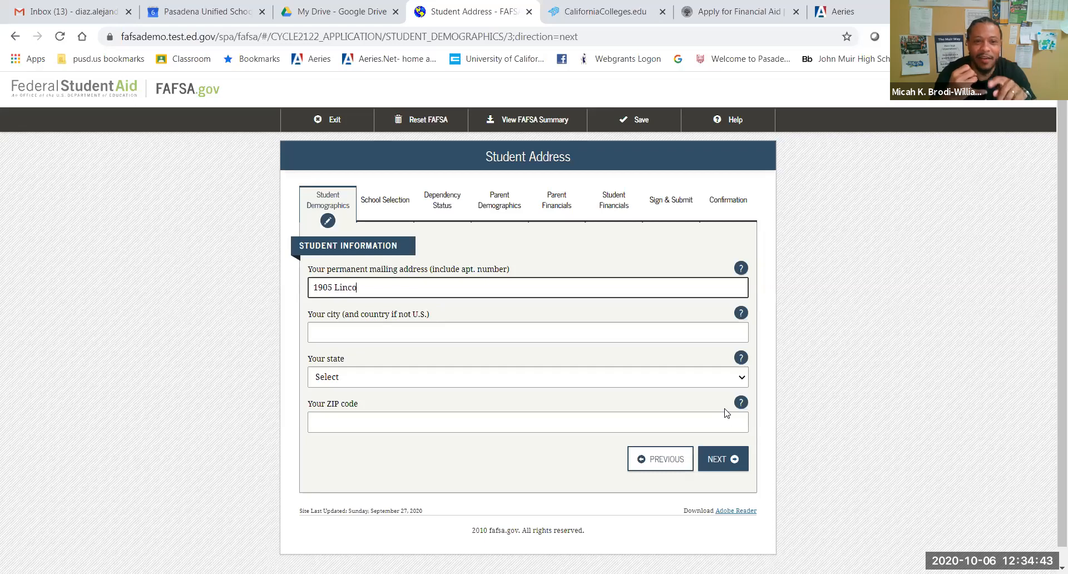
text(ln Ave)
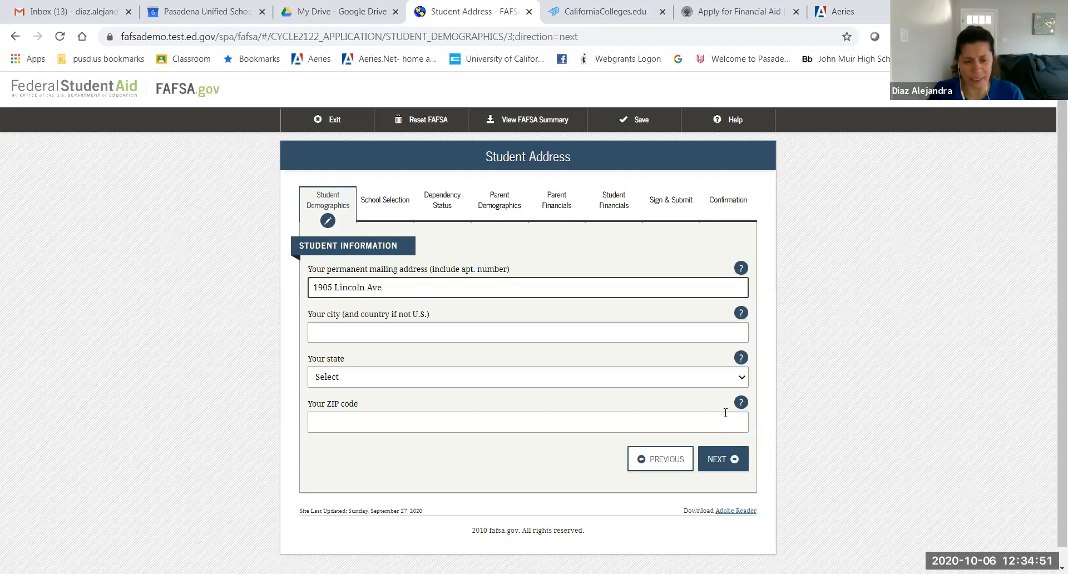
click(331, 338)
text(Pasad)
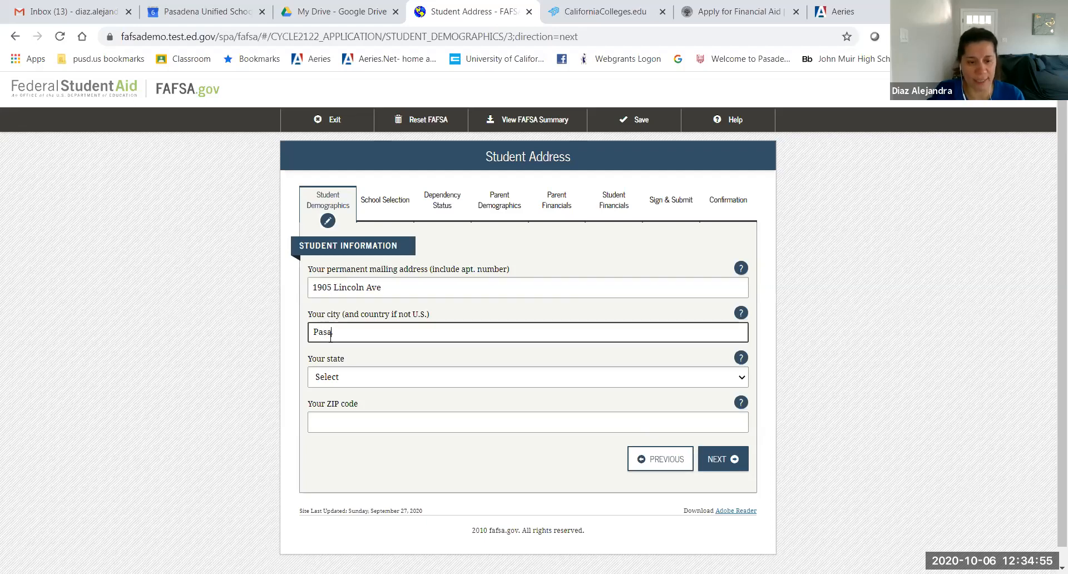
text(ena)
key(Tab)
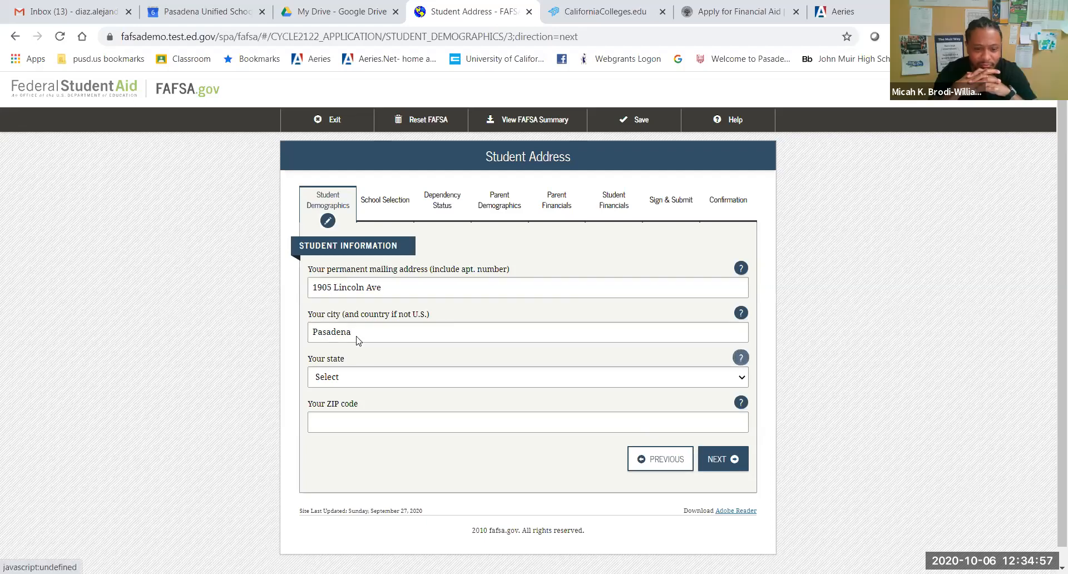
click(364, 377)
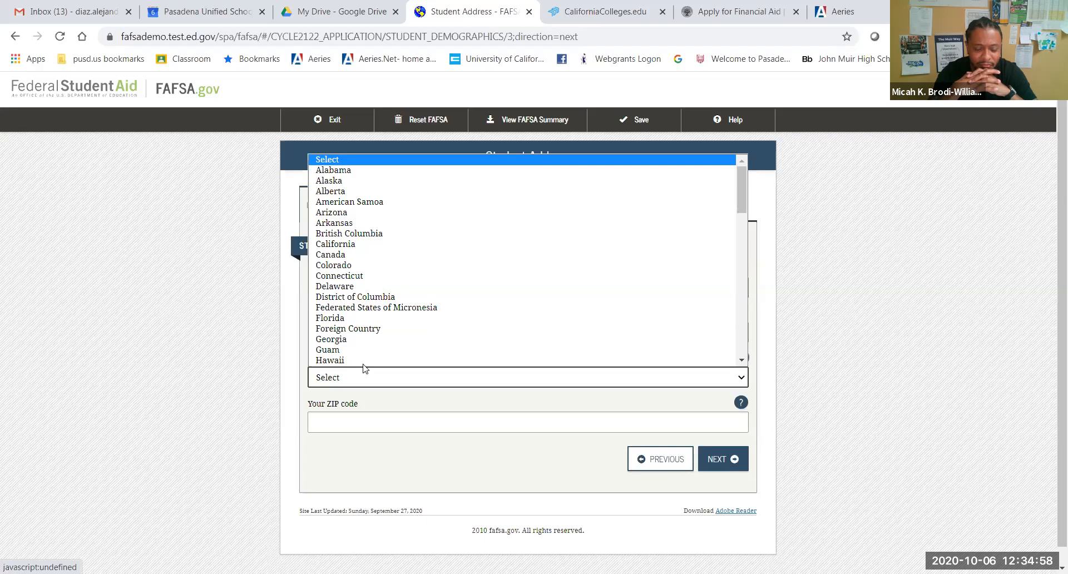
click(344, 245)
click(336, 418)
text(9)
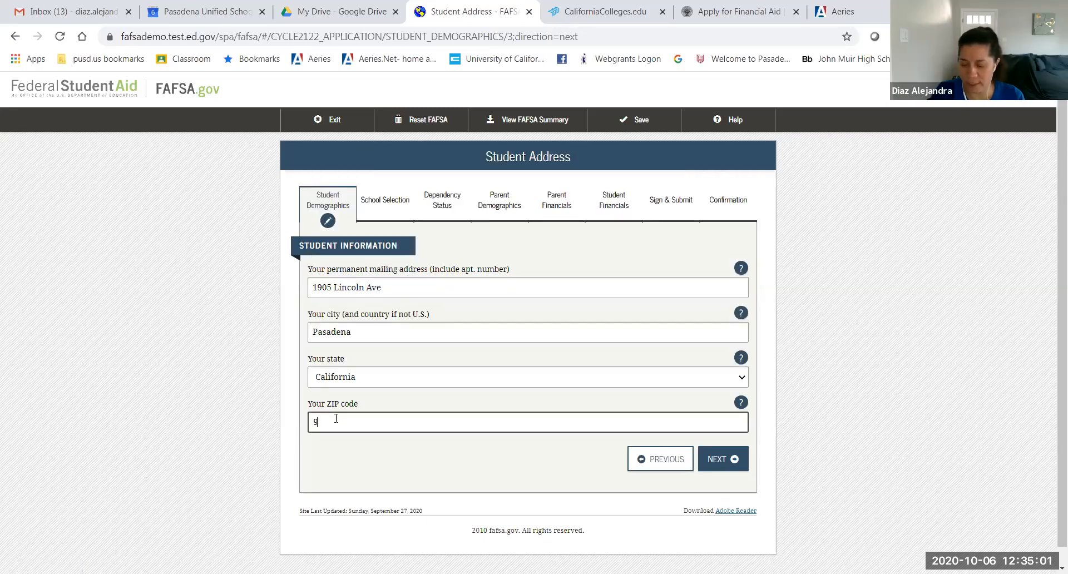
text(1103)
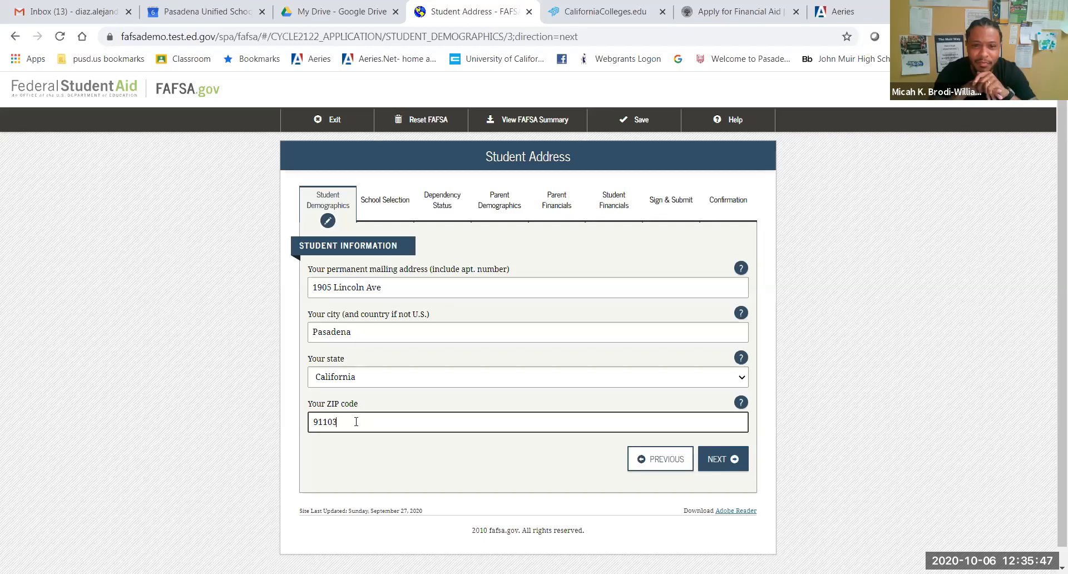
click(720, 461)
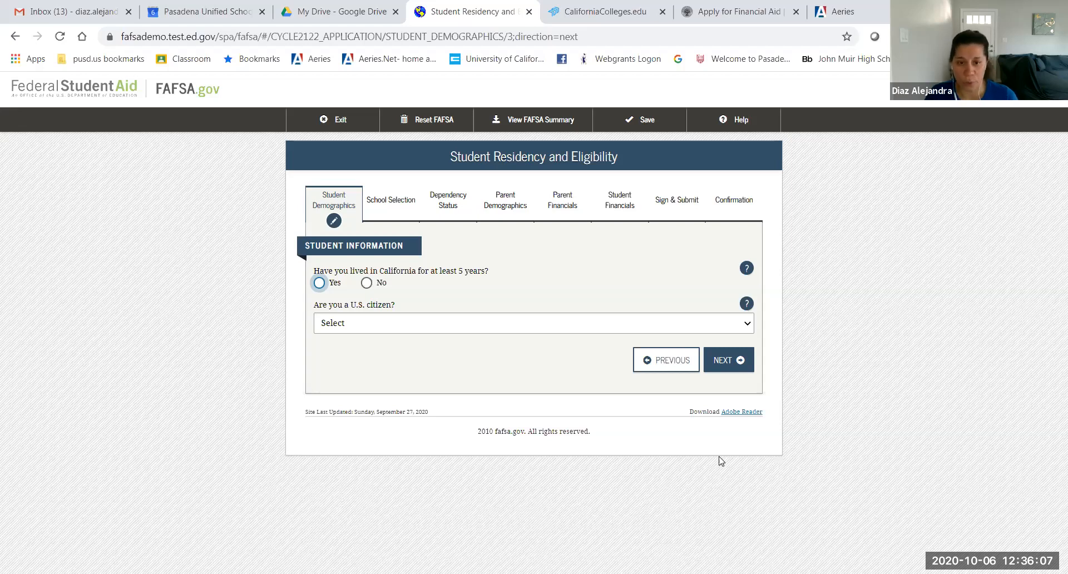
Step: Answer Yes to five-year California residence, choose 'Yes, I am a U.S. citizen', and continue
click(320, 284)
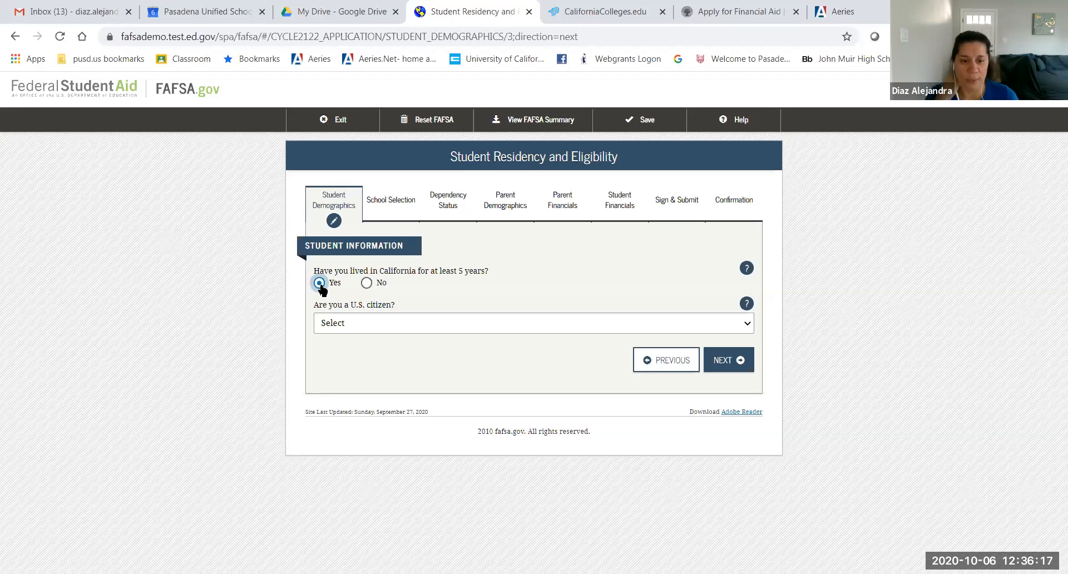
click(349, 323)
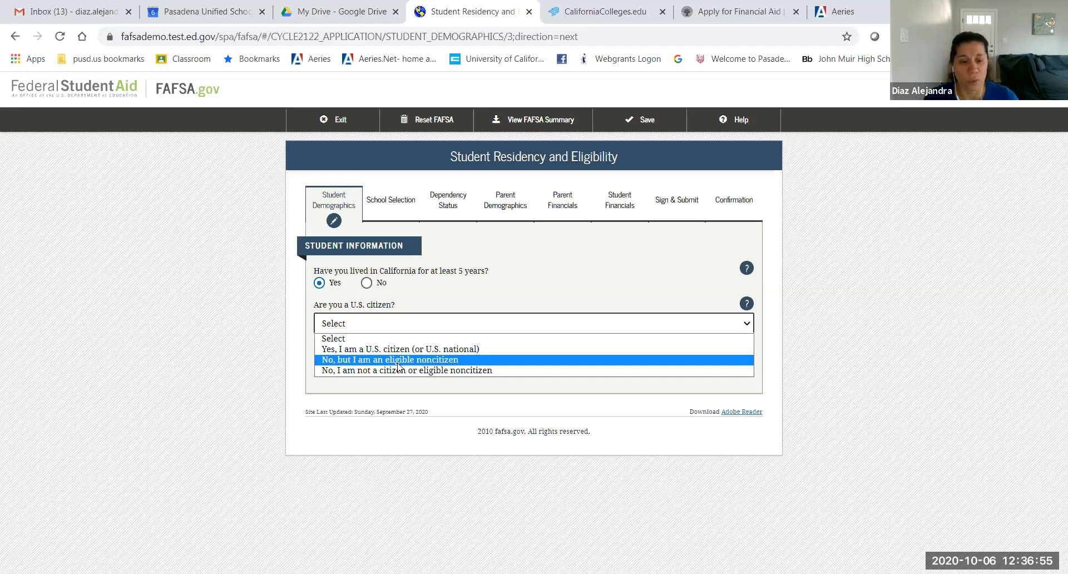
click(426, 352)
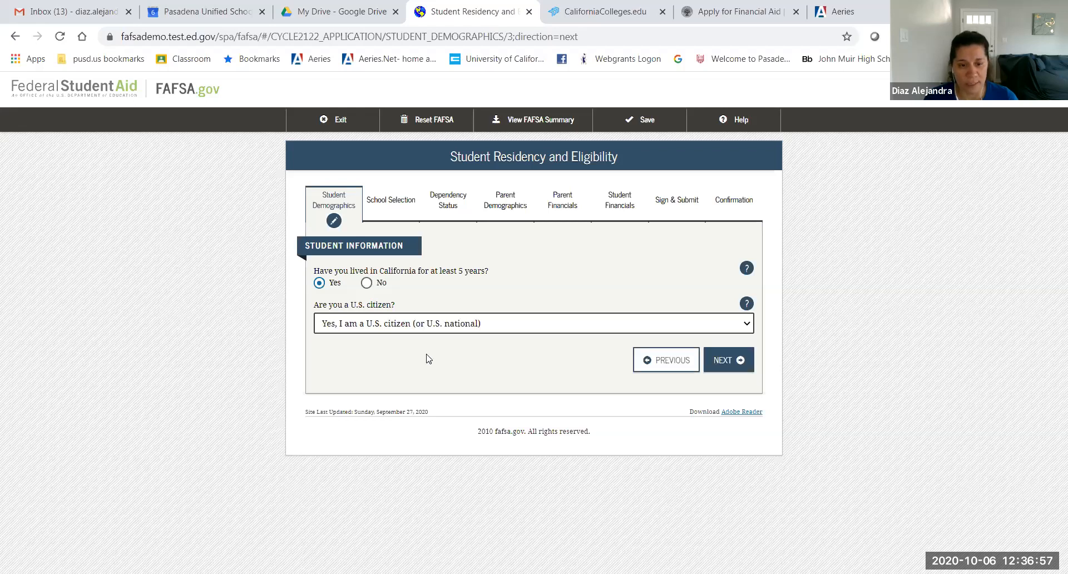
click(721, 363)
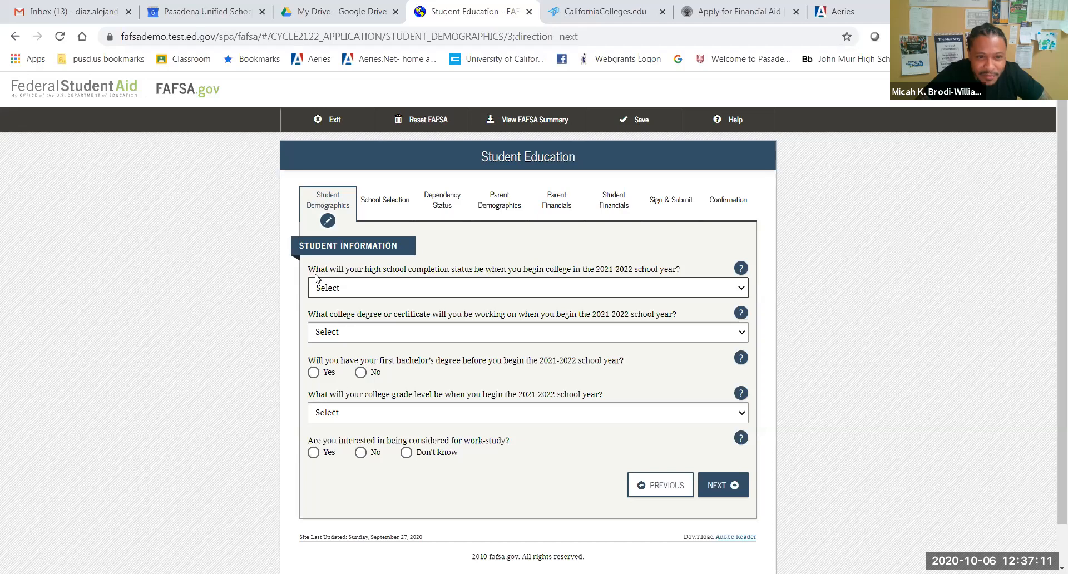
Step: Choose High school diploma, 1st bachelor's degree, and Never attended college/1st yr. in the education dropdowns
click(351, 288)
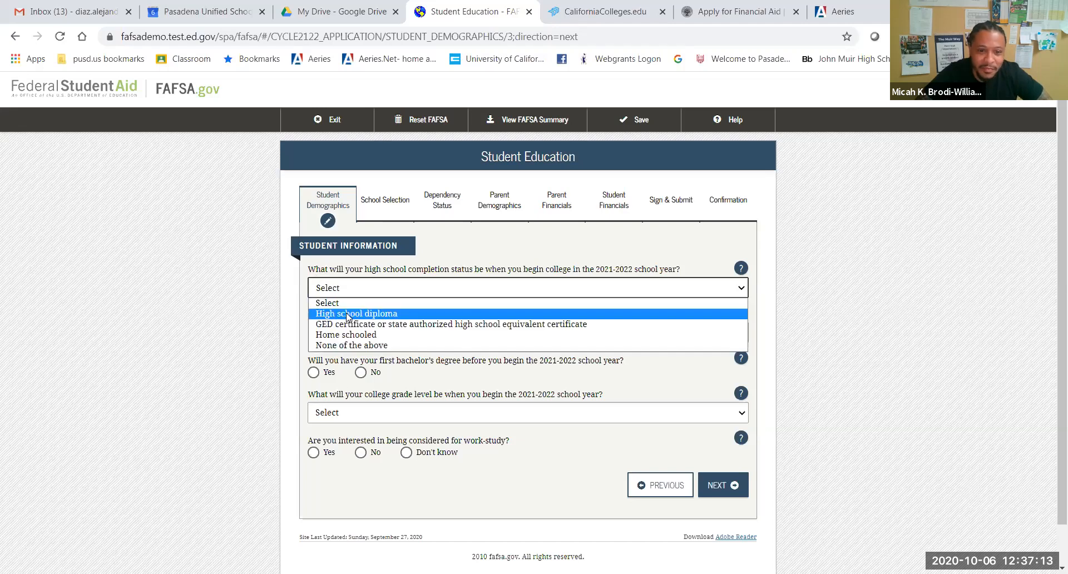
click(347, 314)
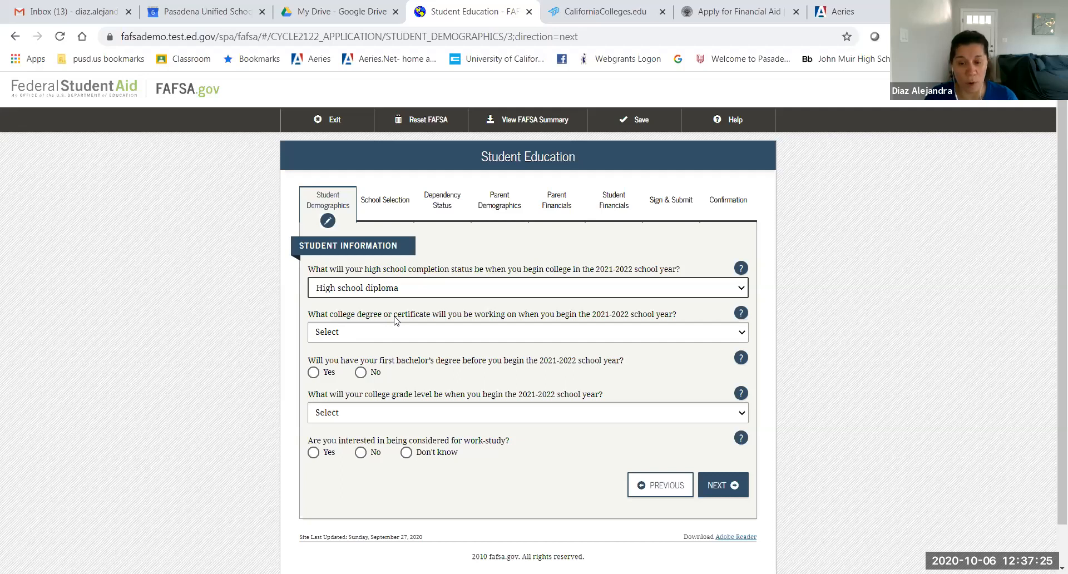
click(401, 336)
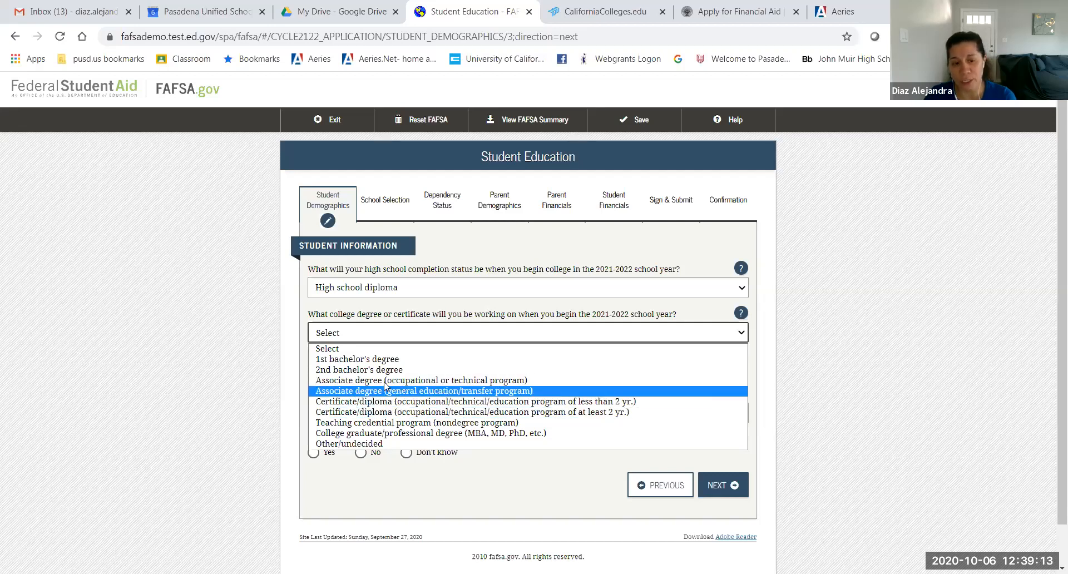
click(375, 360)
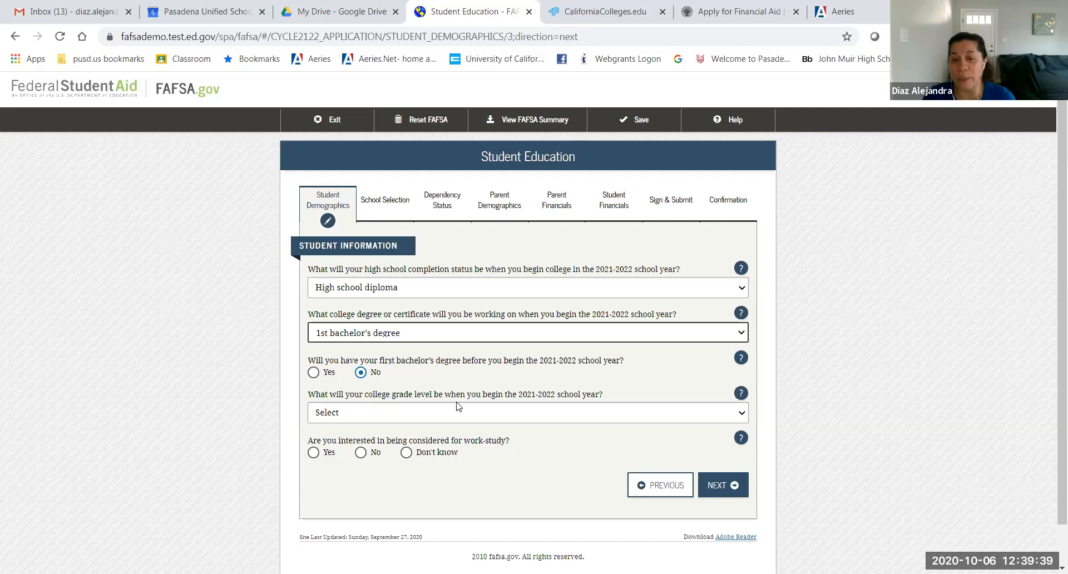
click(502, 421)
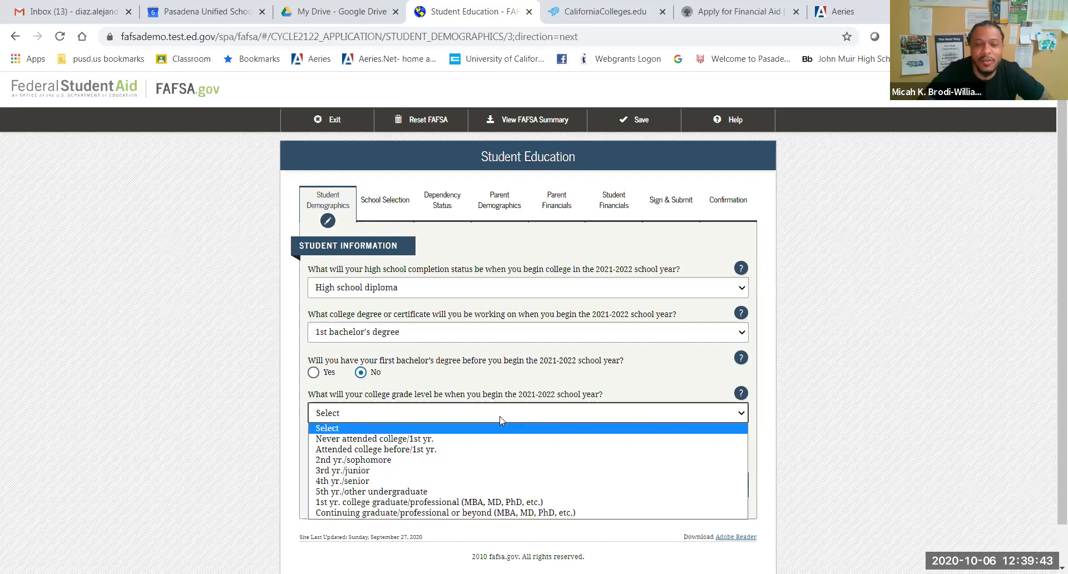
click(420, 440)
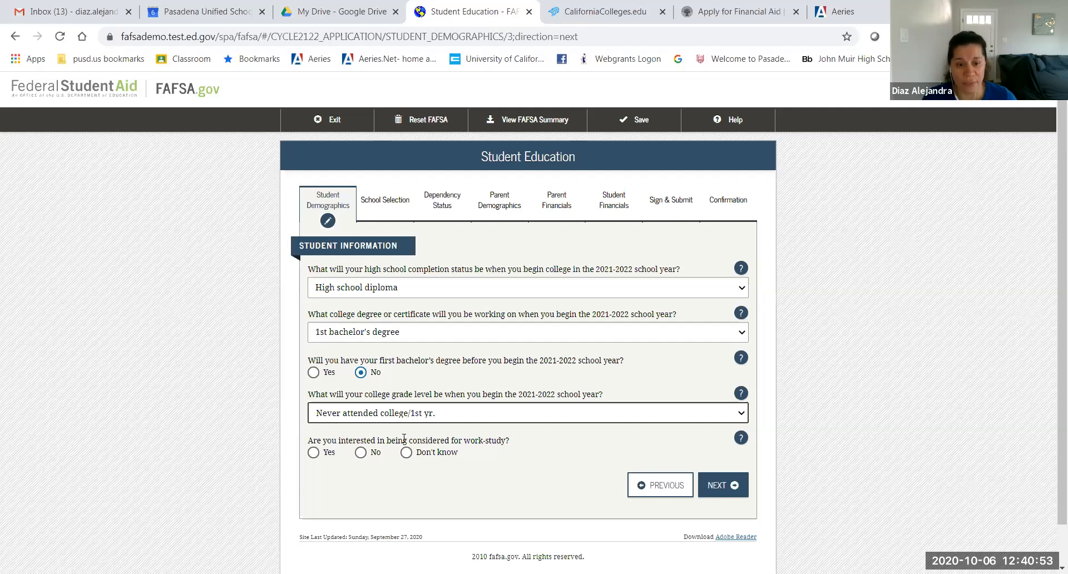
Step: Answer Yes to interest in work-study and submit the Student Education answers
click(313, 452)
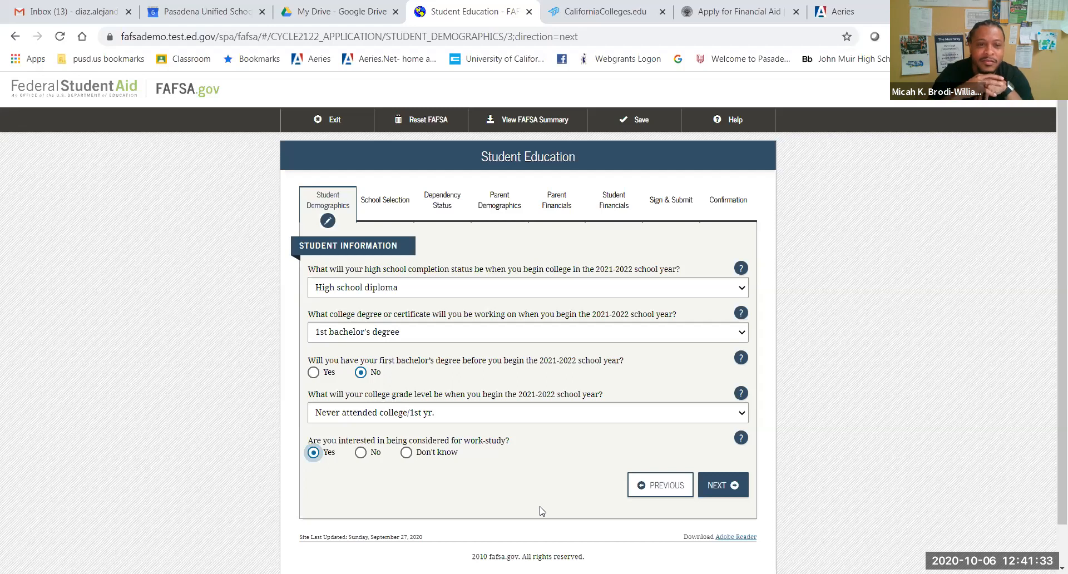
click(707, 481)
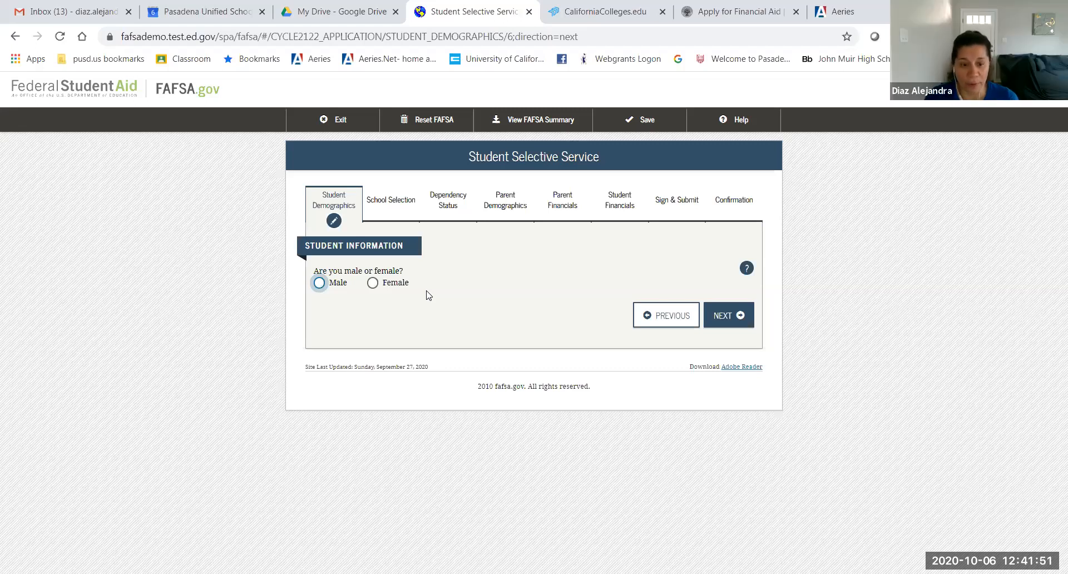
Step: Mark the student Male, not registered with Selective Service, register Yes, and continue
click(372, 285)
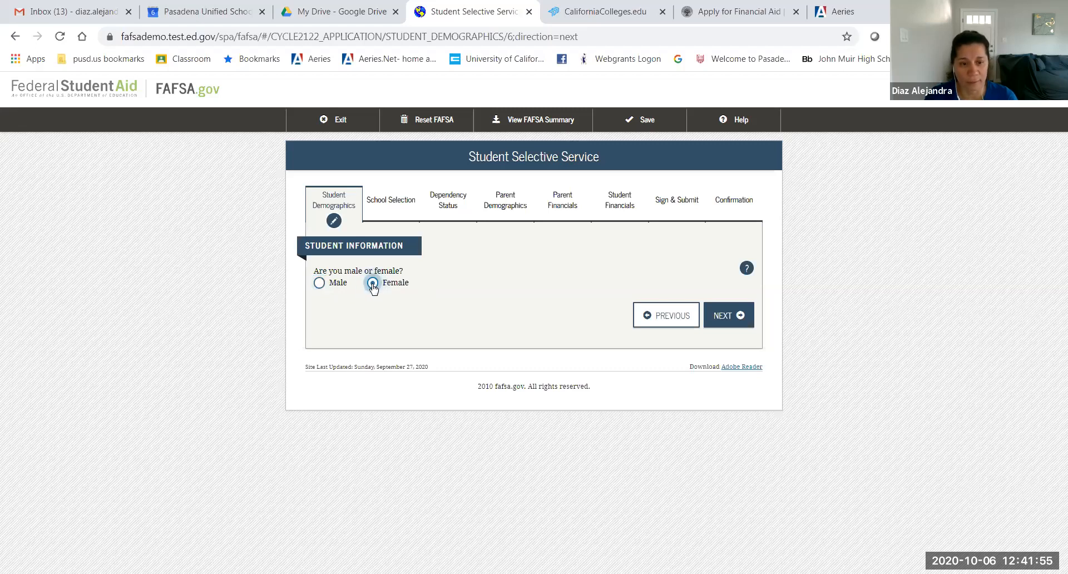
click(319, 283)
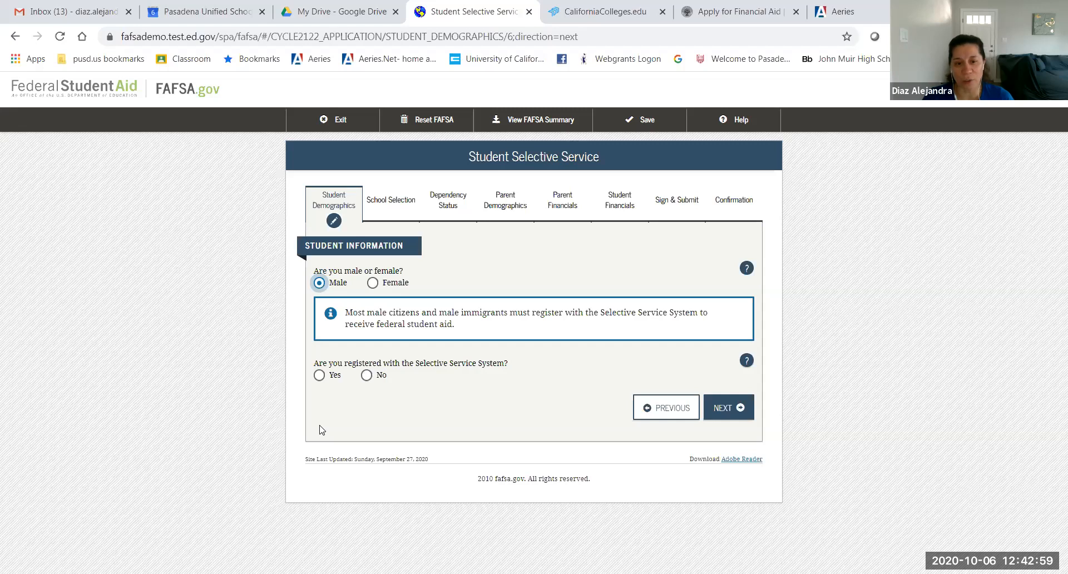
click(367, 376)
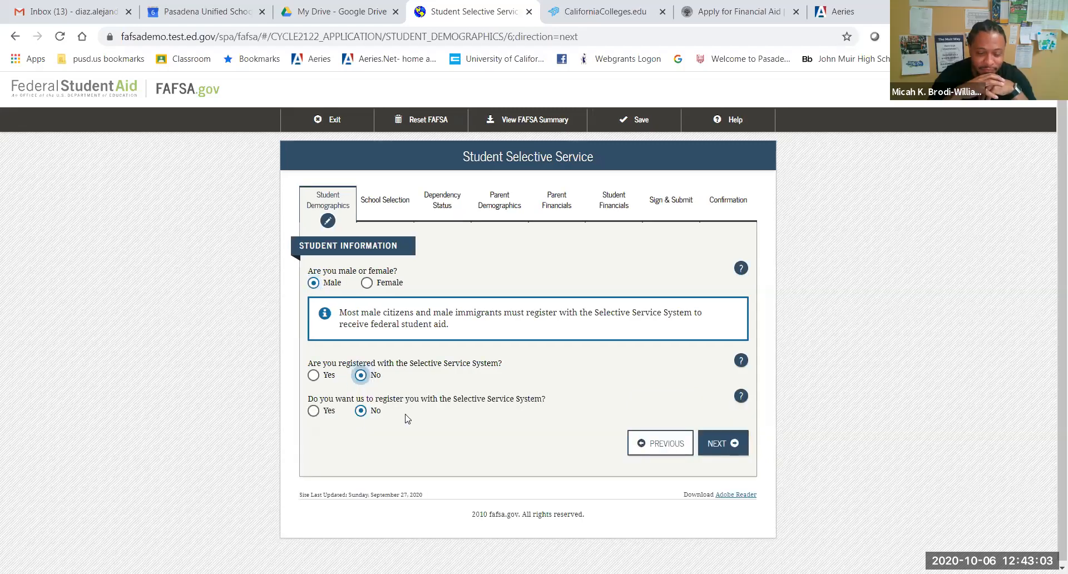
click(313, 413)
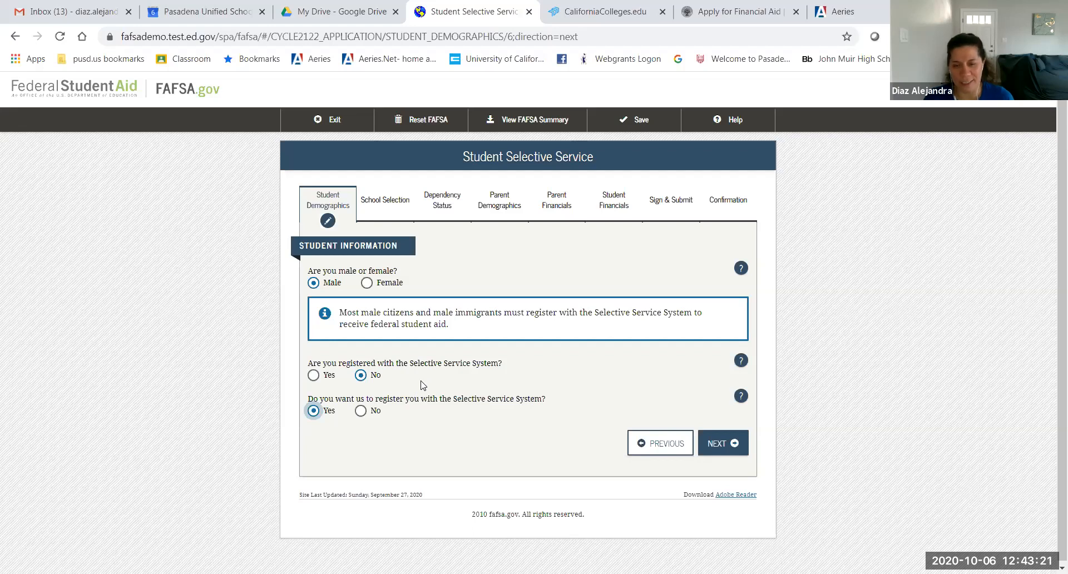
click(709, 438)
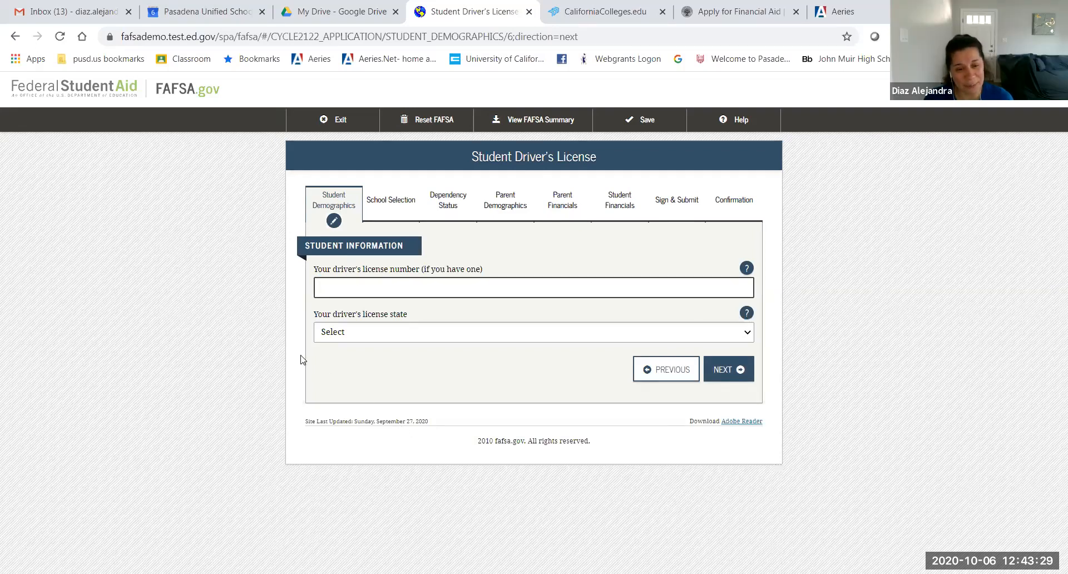
Step: Skip the driver's license number and state, leaving them blank, and continue
click(320, 287)
drag(328, 272, 514, 272)
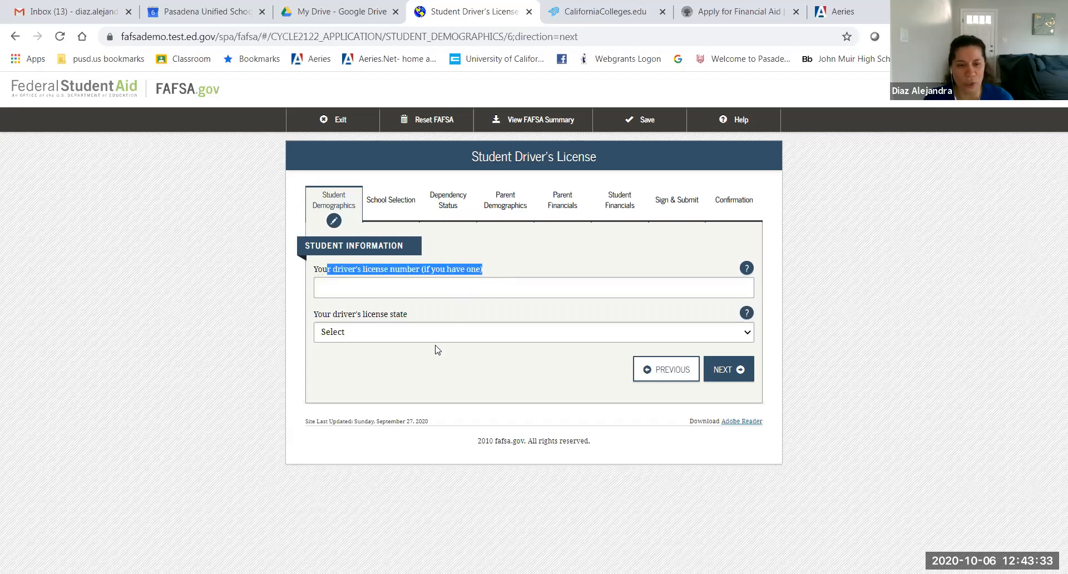
click(724, 383)
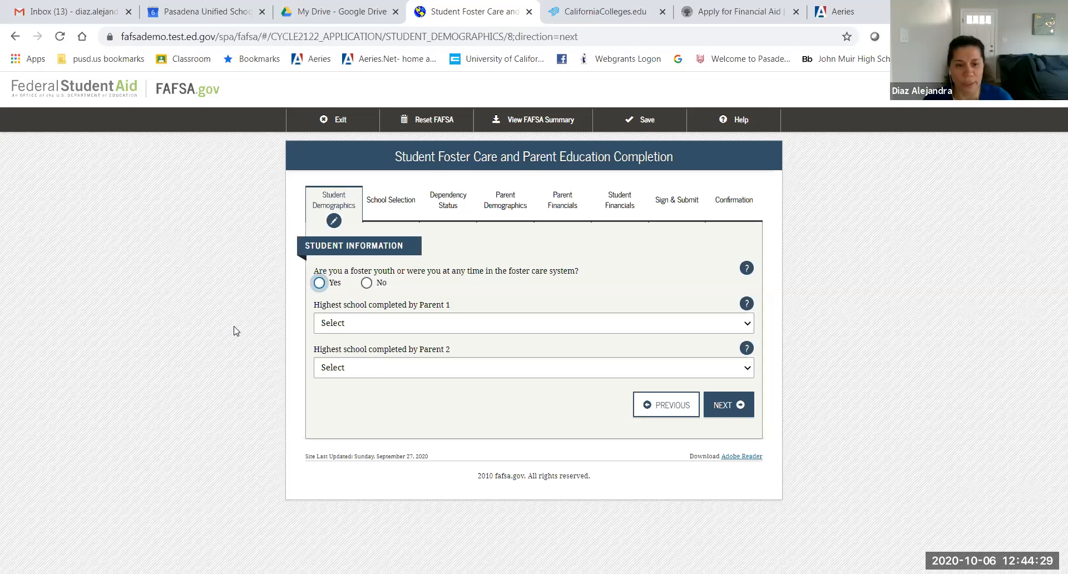
Step: Answer Yes to foster care, set both parents' highest school to Other/unknown, and continue
click(319, 283)
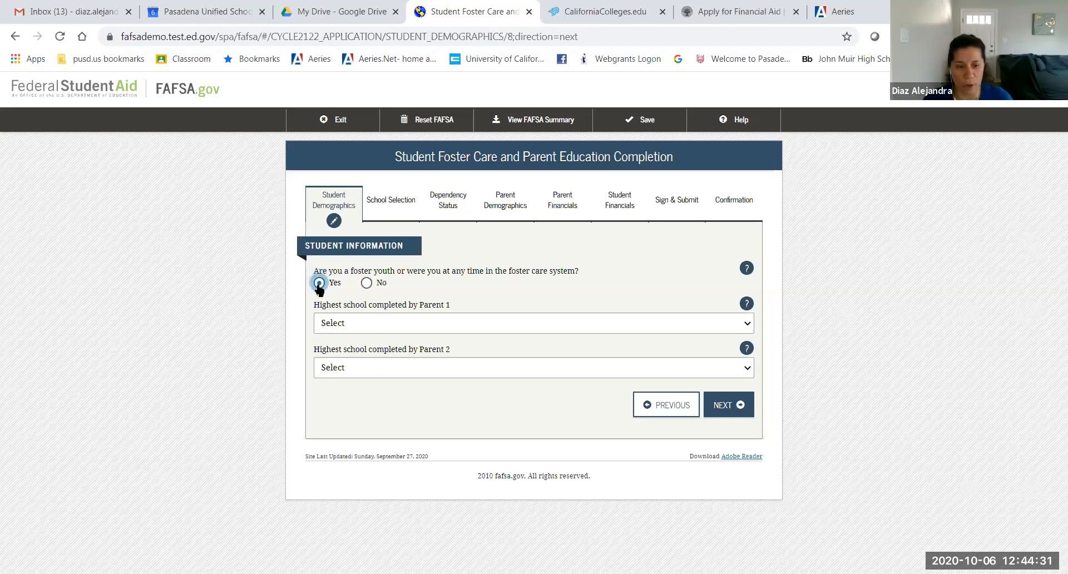
click(340, 321)
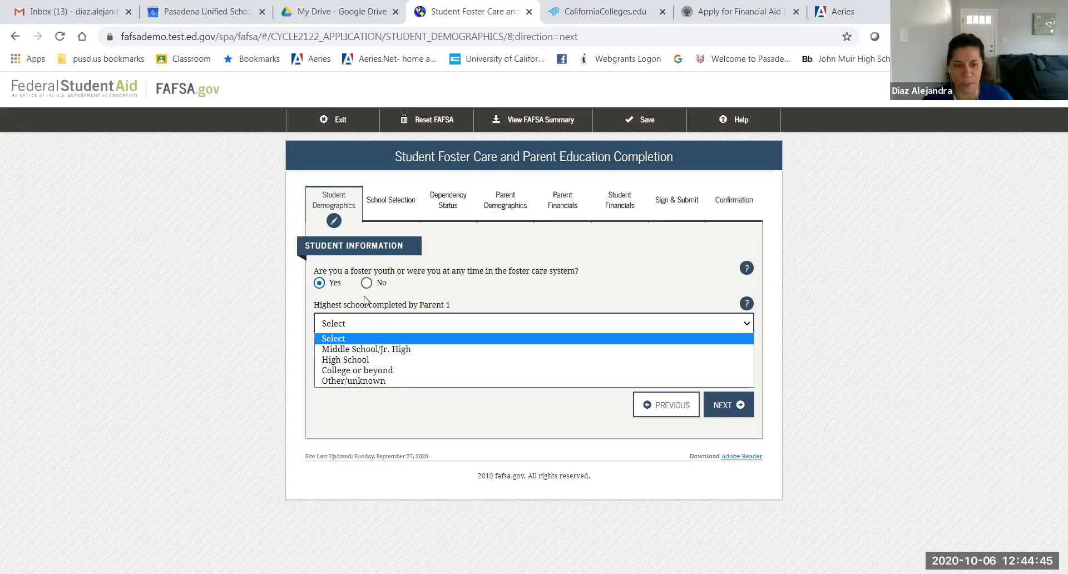
click(372, 380)
click(371, 368)
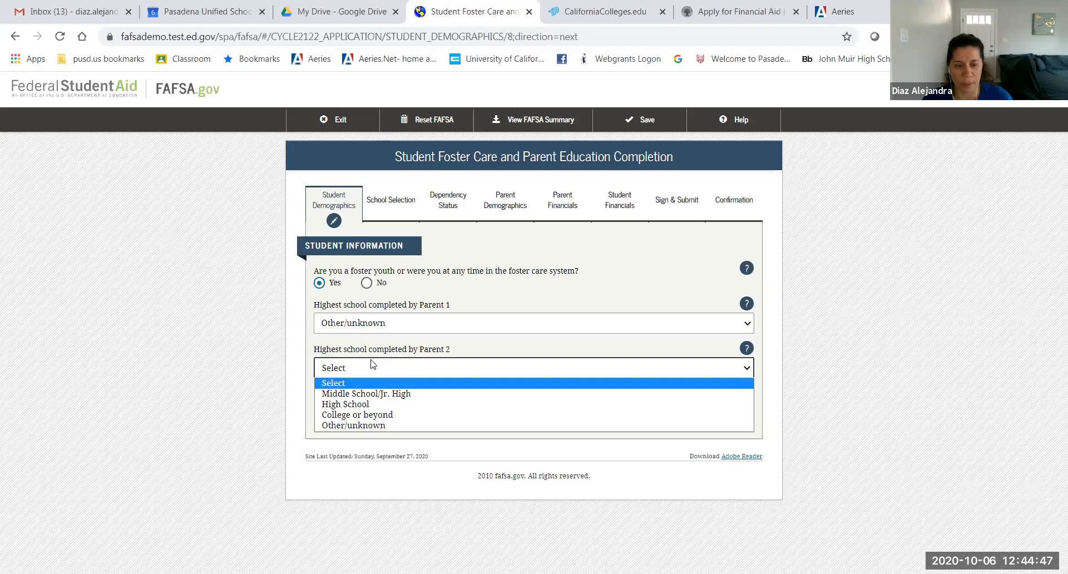
click(381, 429)
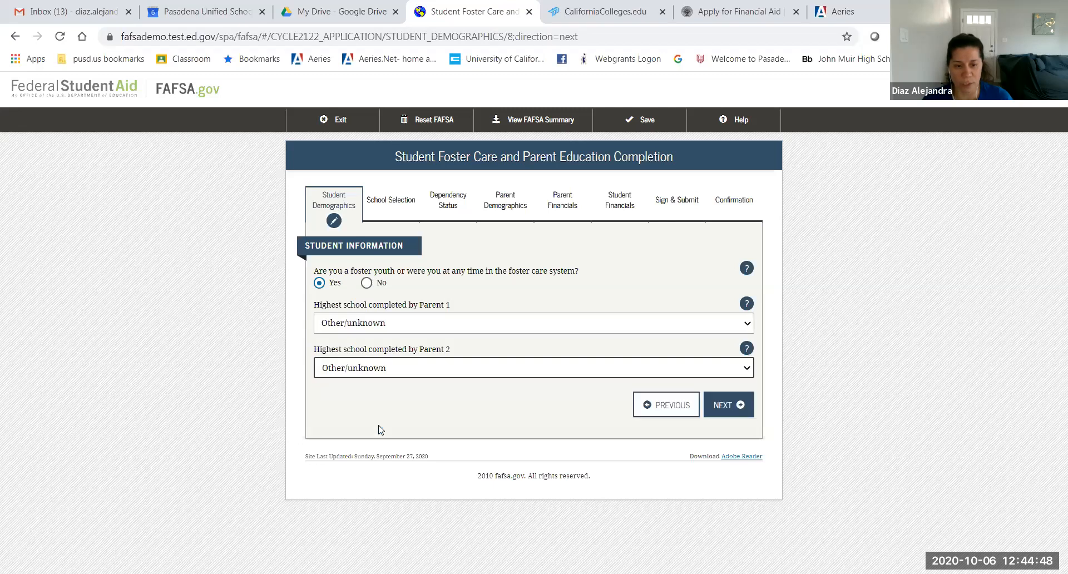
click(726, 405)
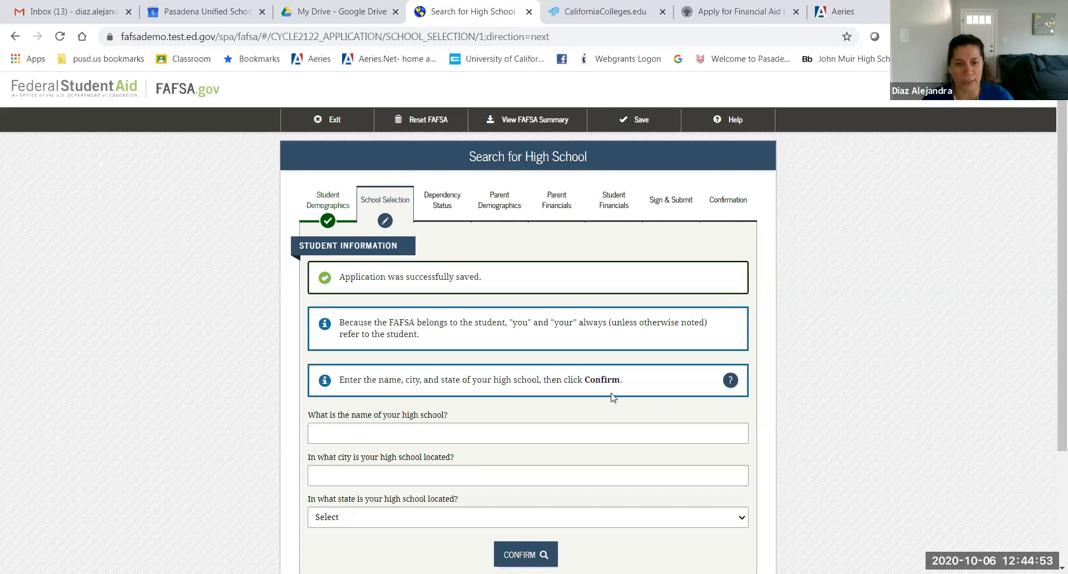
Step: Search for 'John Muir High School' in Pasadena, California
scroll(612, 396, down, 1)
scroll(613, 397, down, 2)
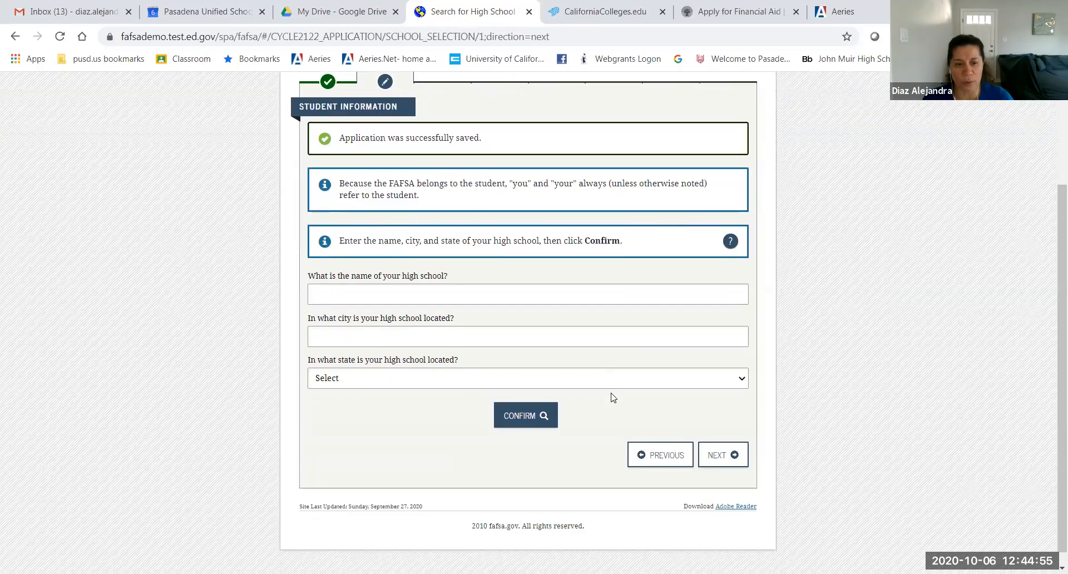
click(389, 293)
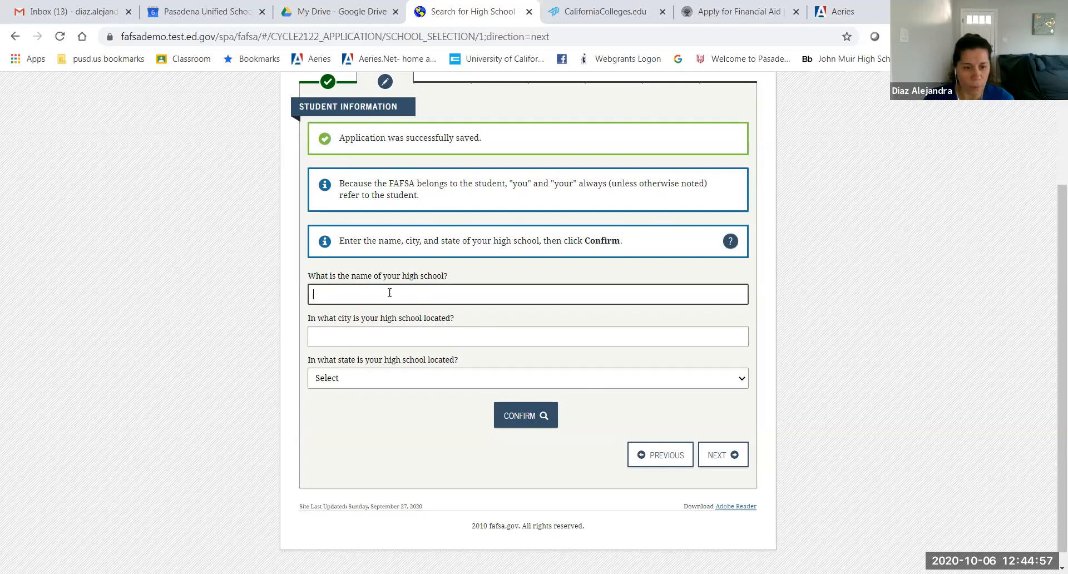
text(John Mu)
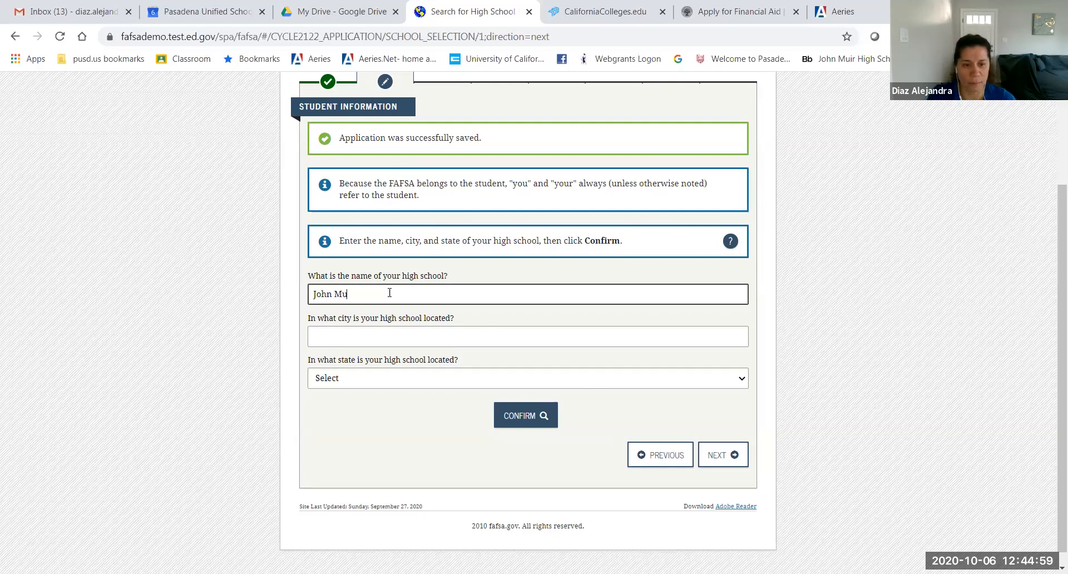
text(ir High Sch)
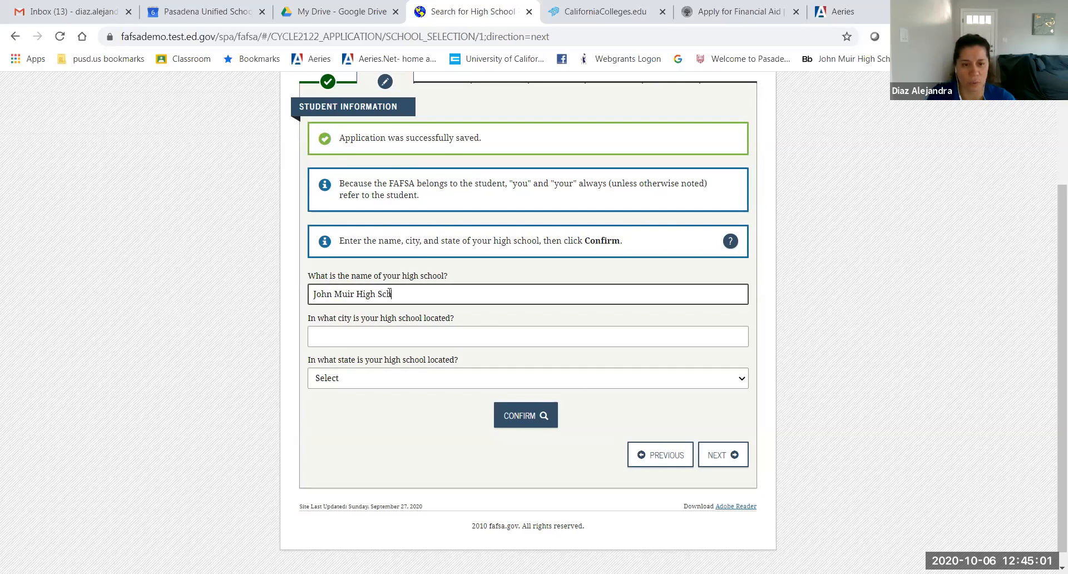
text(ool)
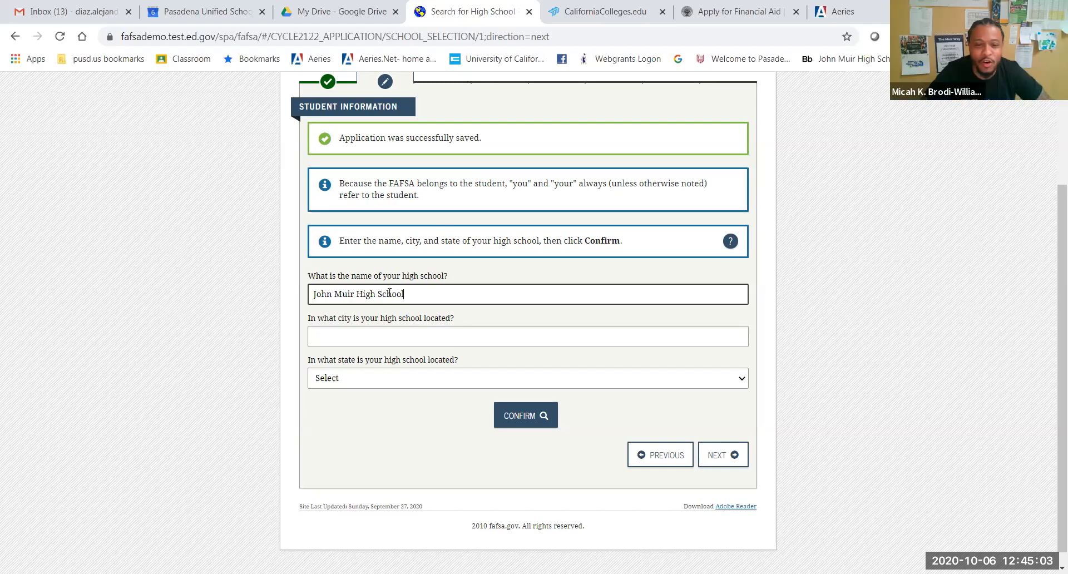
click(361, 339)
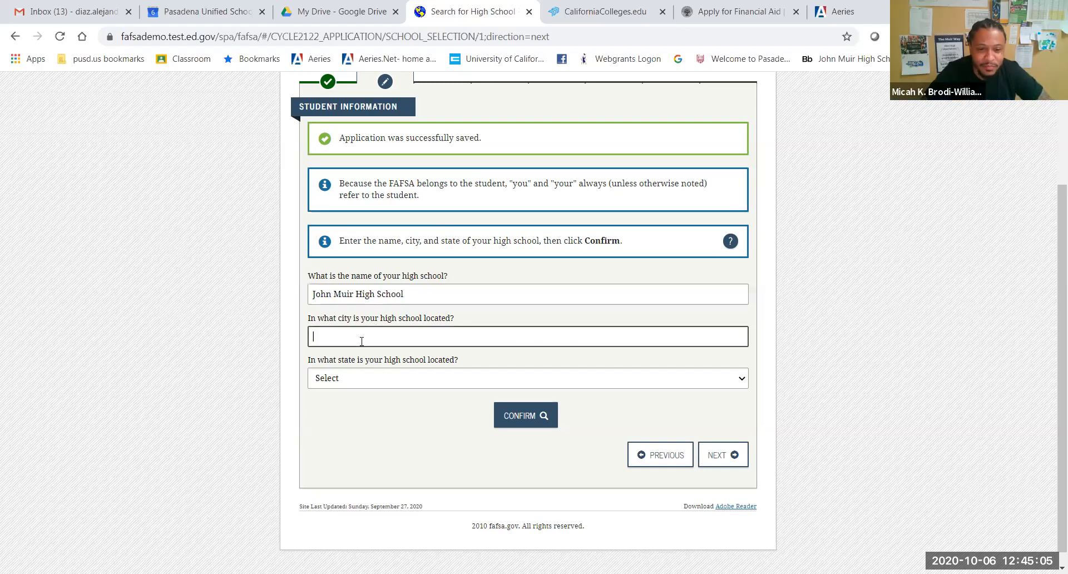
text(Pasad)
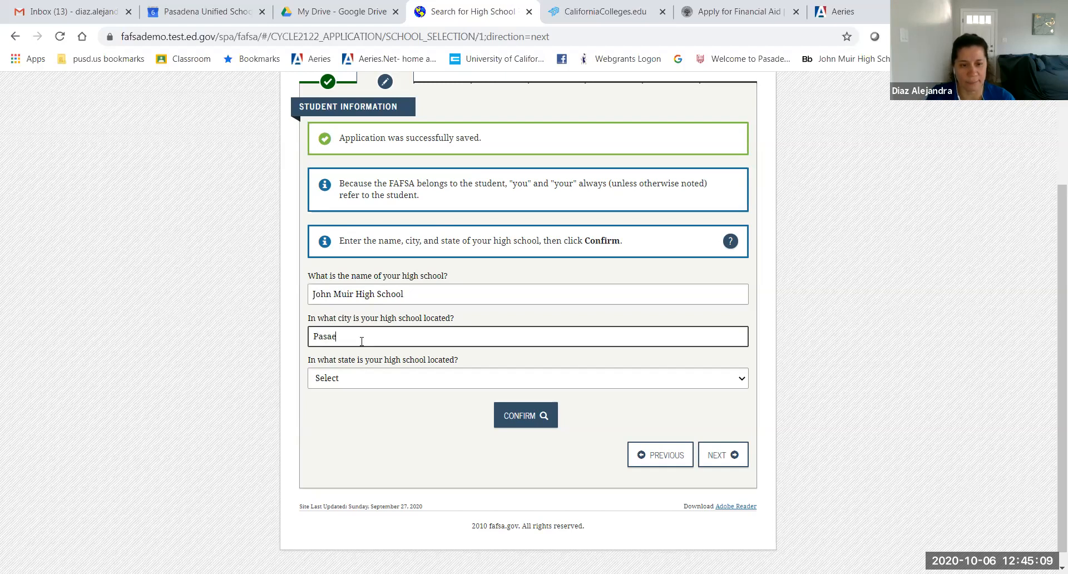
text(ena)
click(359, 390)
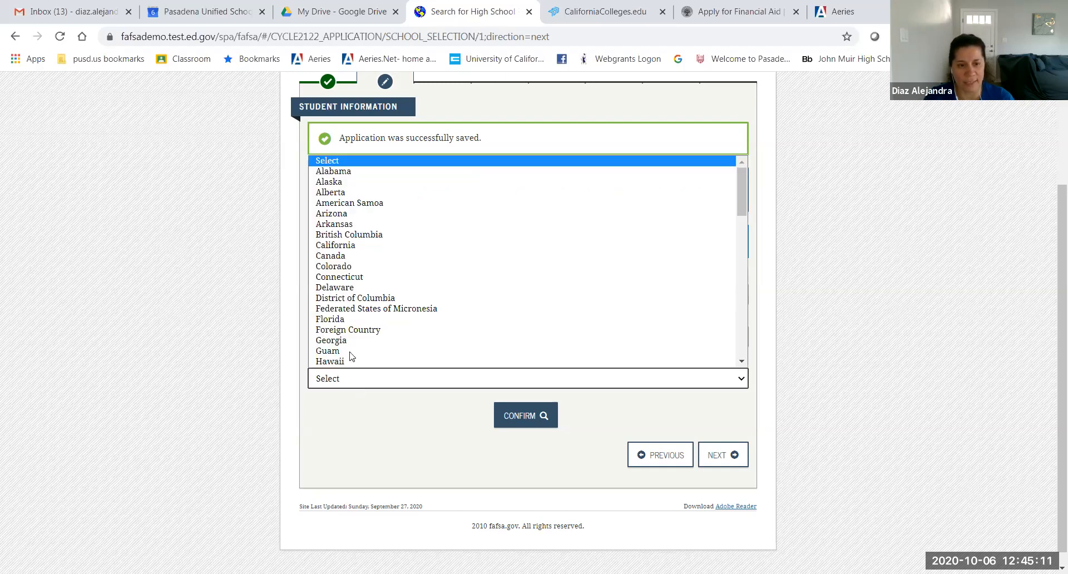
click(340, 246)
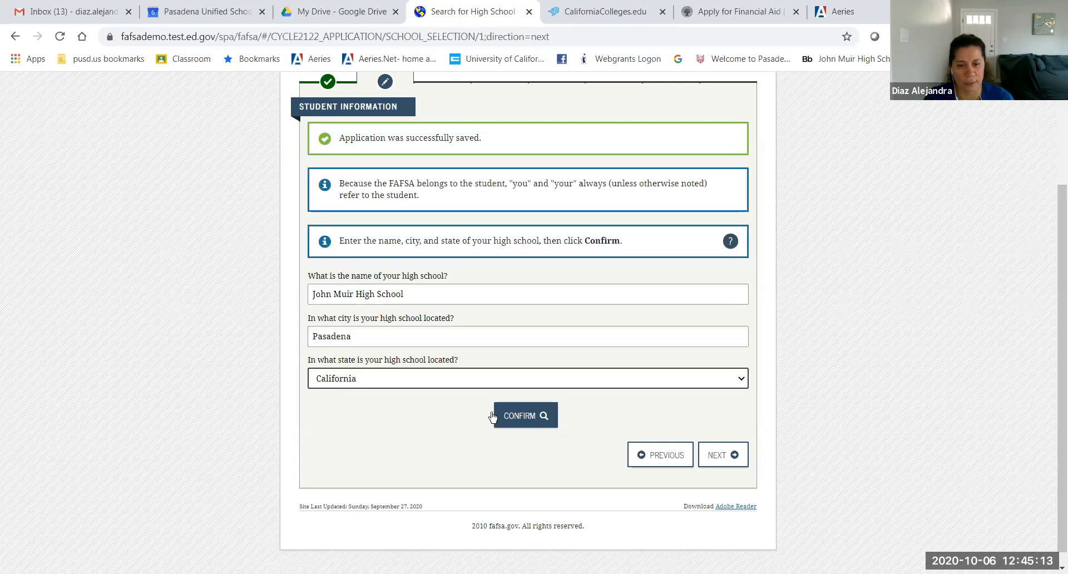
click(522, 421)
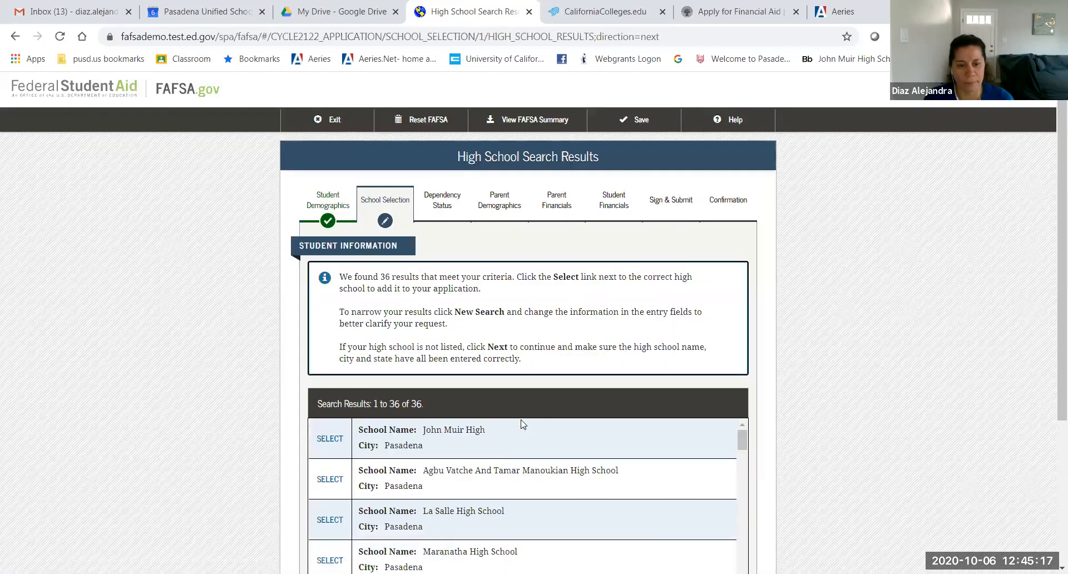
Step: Add John Muir High from the results and continue to the college search
scroll(779, 382, down, 3)
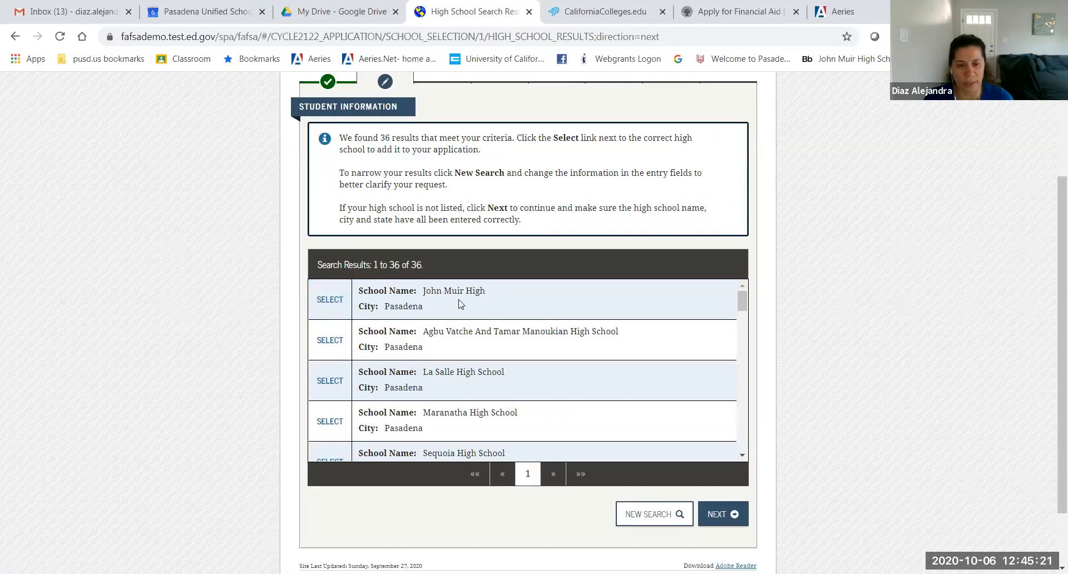
click(338, 309)
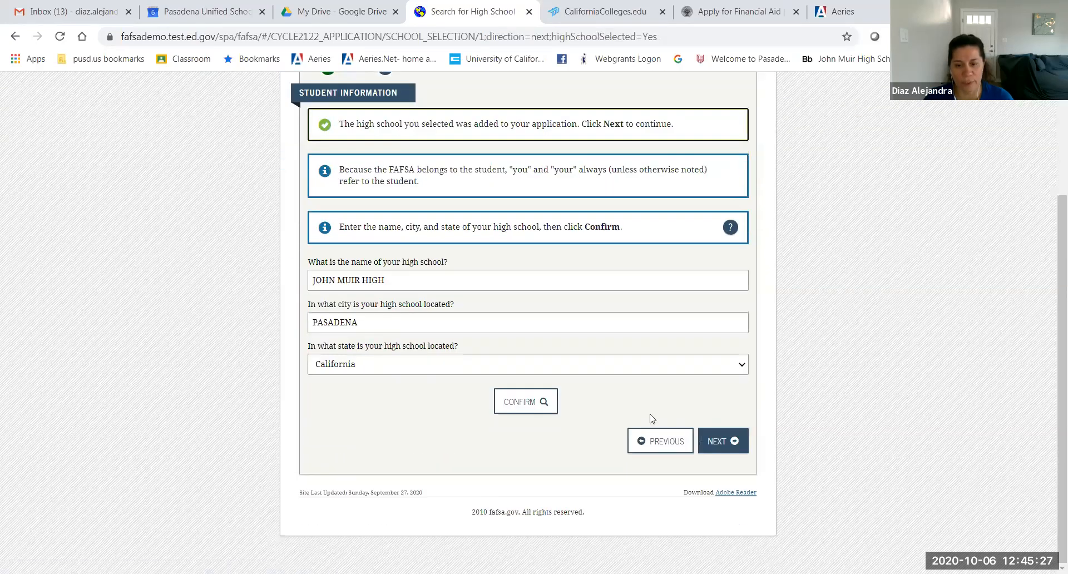
click(714, 442)
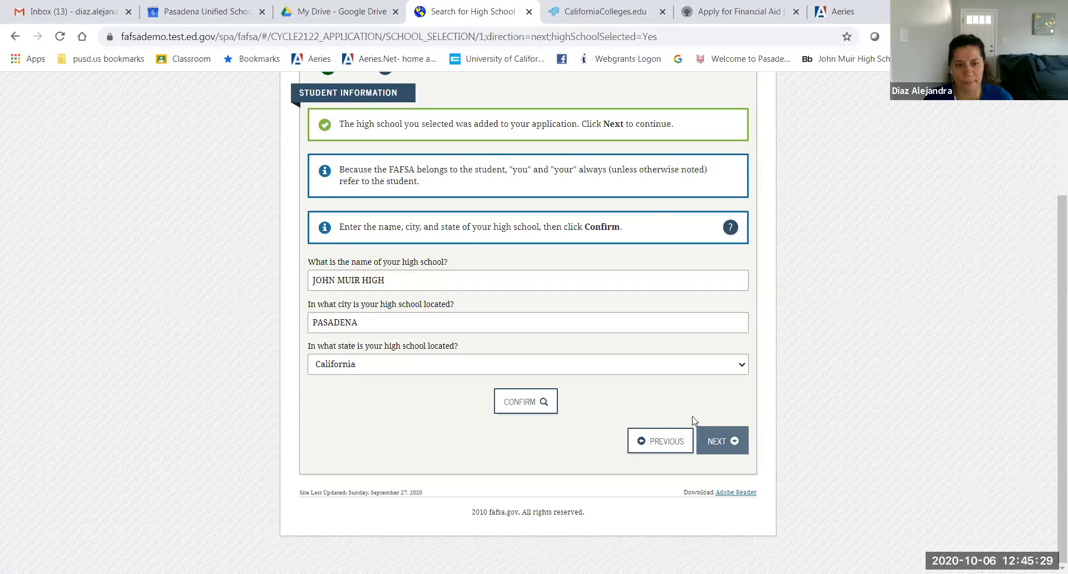
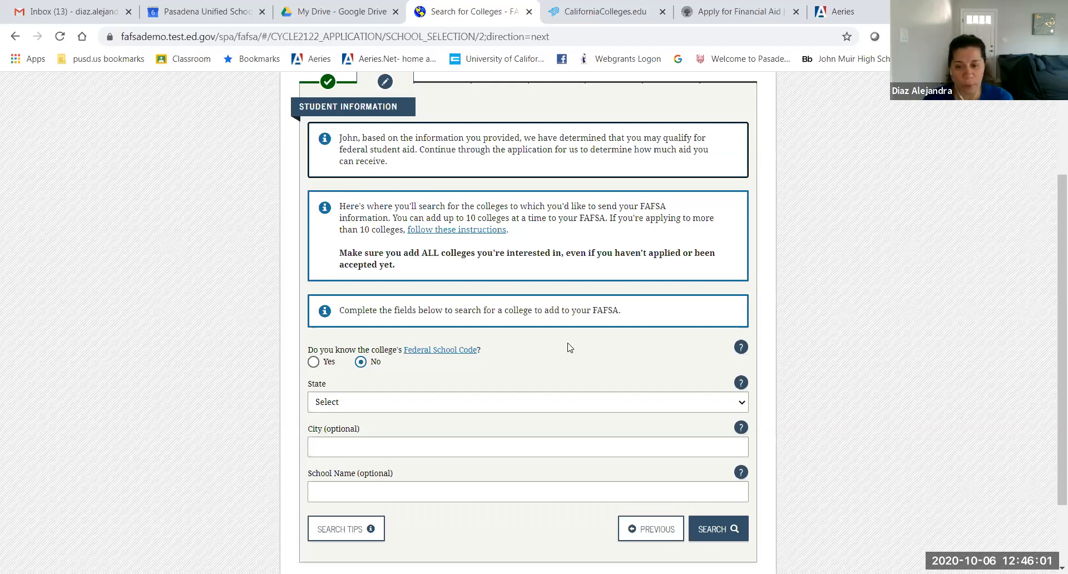
Step: Search California schools for 'northridge' and select Calif State Univ-Northridge (001153)
click(549, 401)
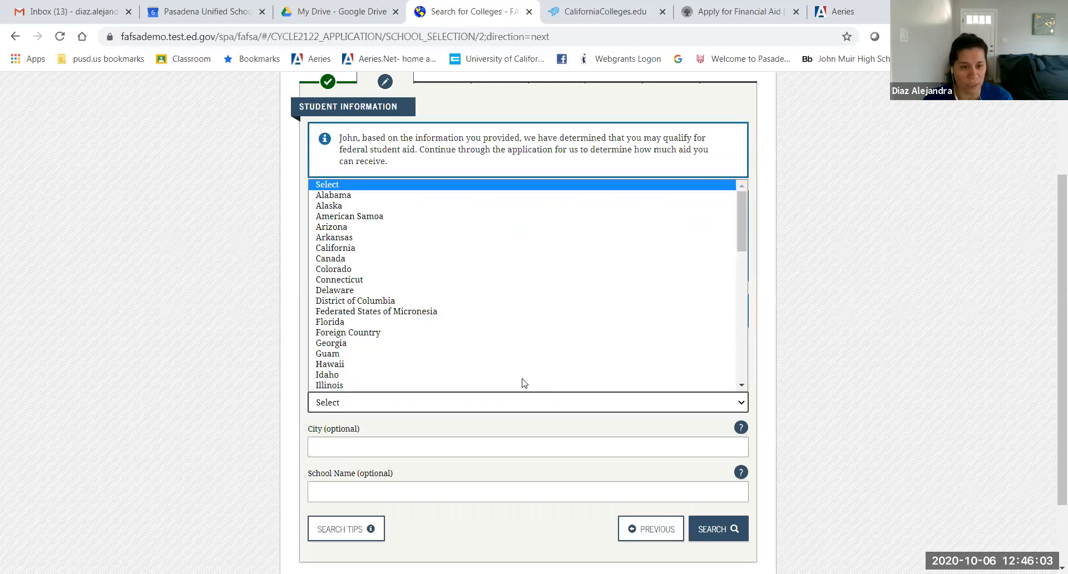
click(191, 364)
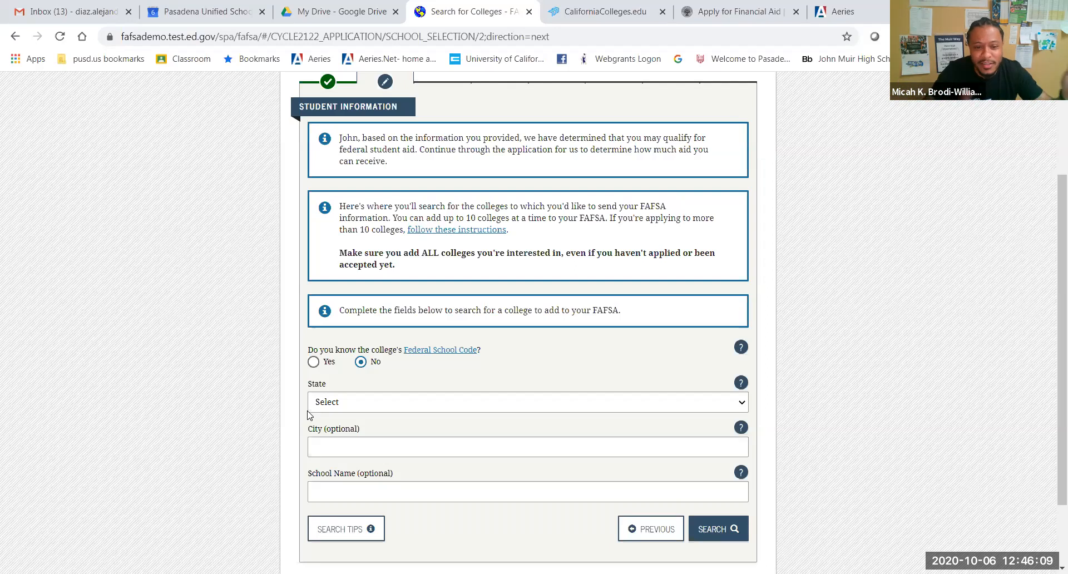
click(352, 405)
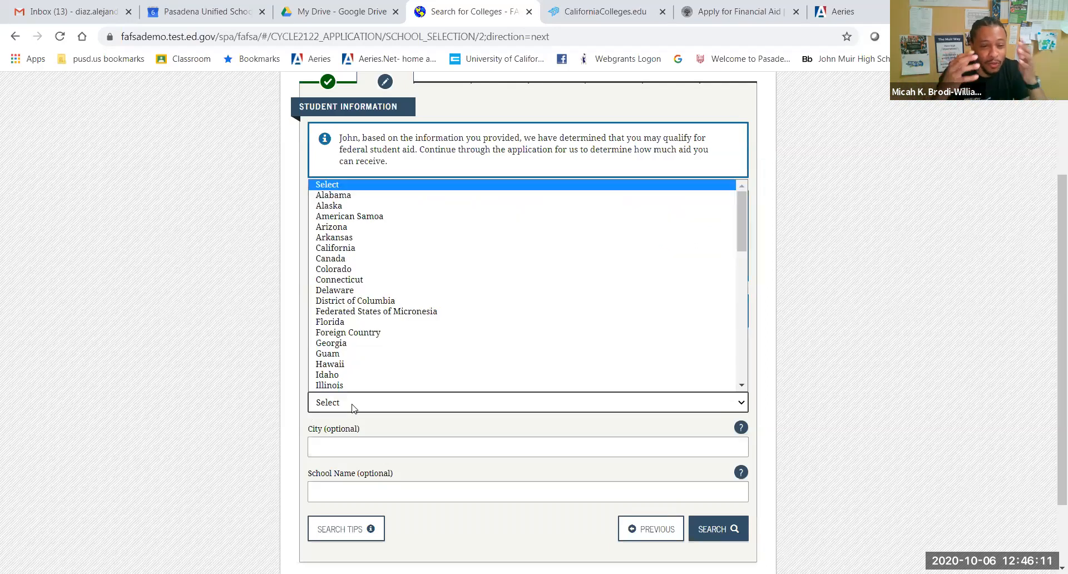
click(362, 249)
click(357, 447)
click(356, 495)
text(northridge)
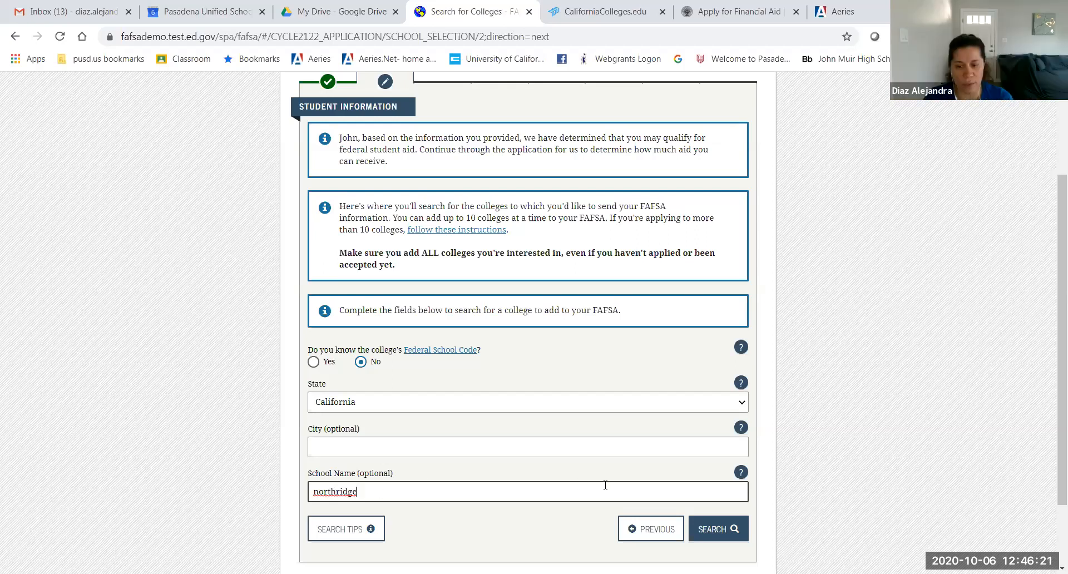
scroll(604, 487, down, 2)
click(713, 455)
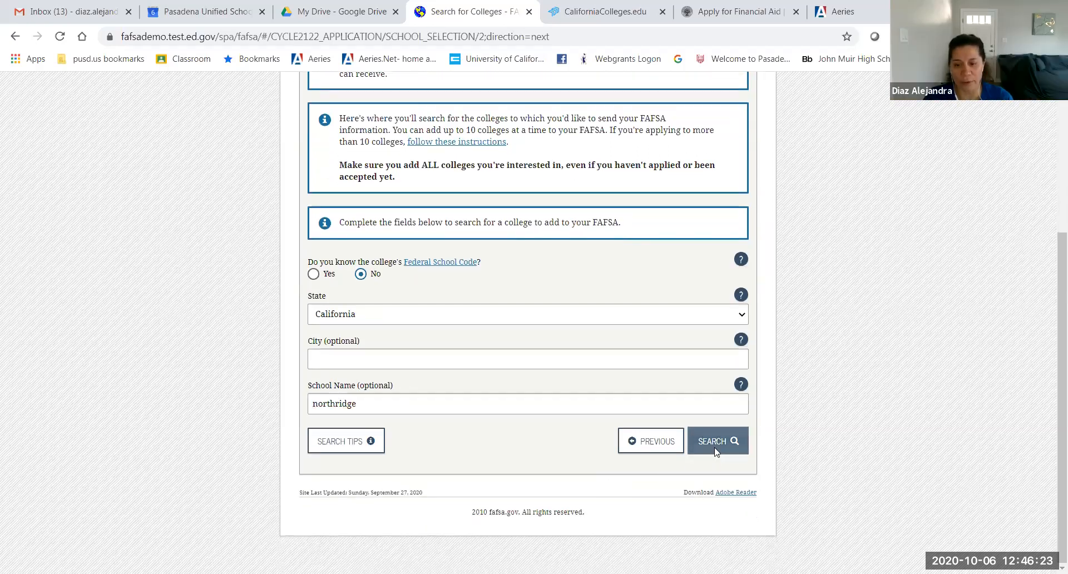
scroll(655, 437, down, 2)
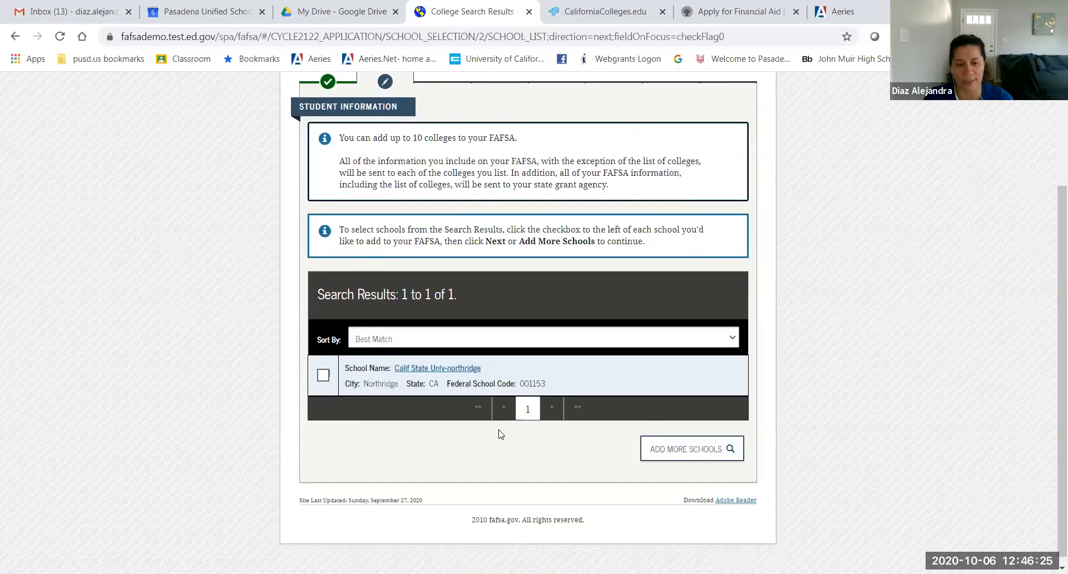
click(322, 381)
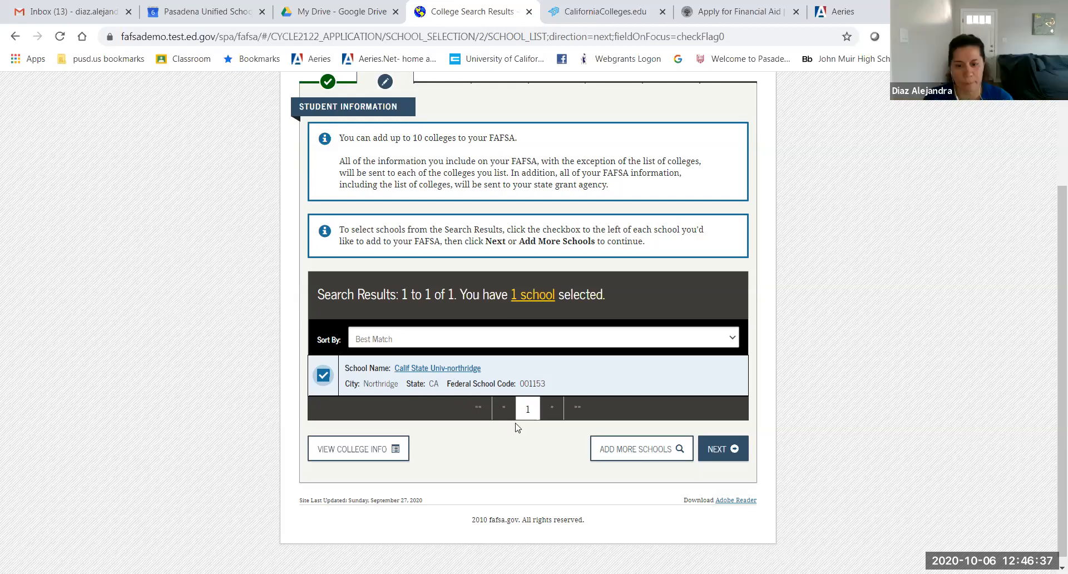
Step: Run a new college search for 'las angeles' in California
click(633, 459)
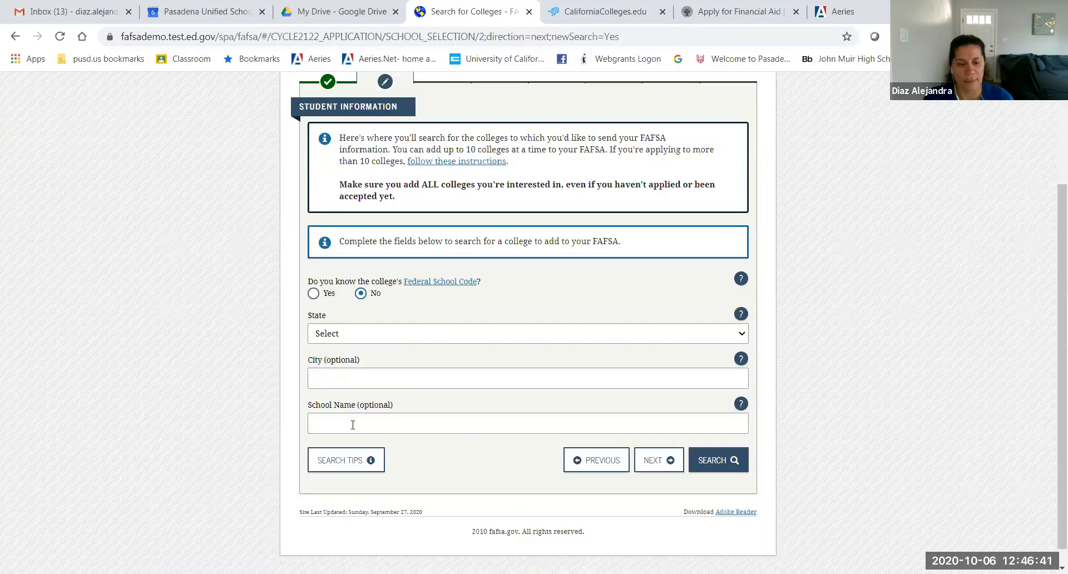
click(353, 424)
text(la)
text(s angeles)
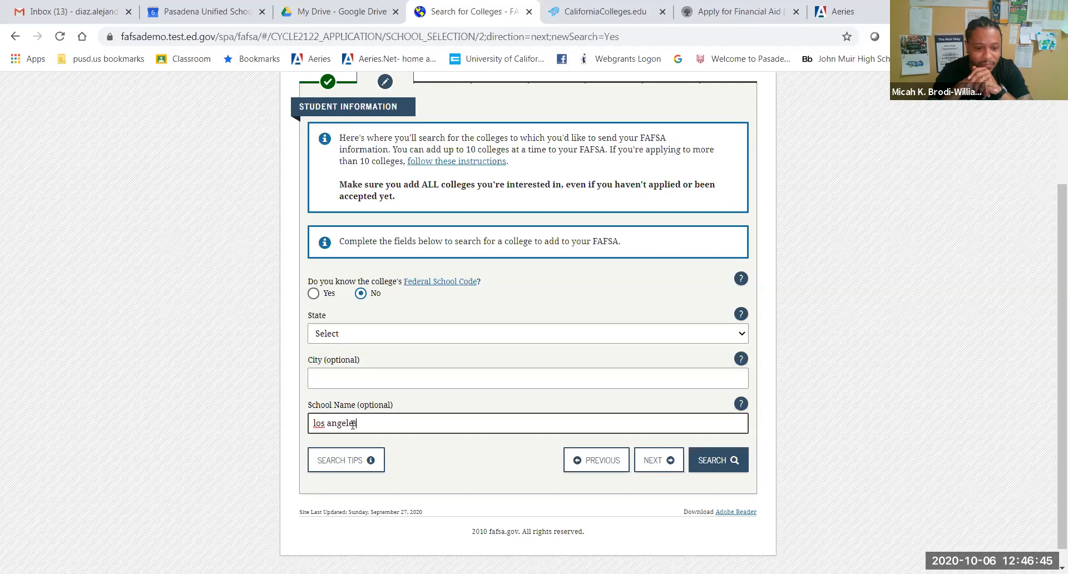
click(343, 340)
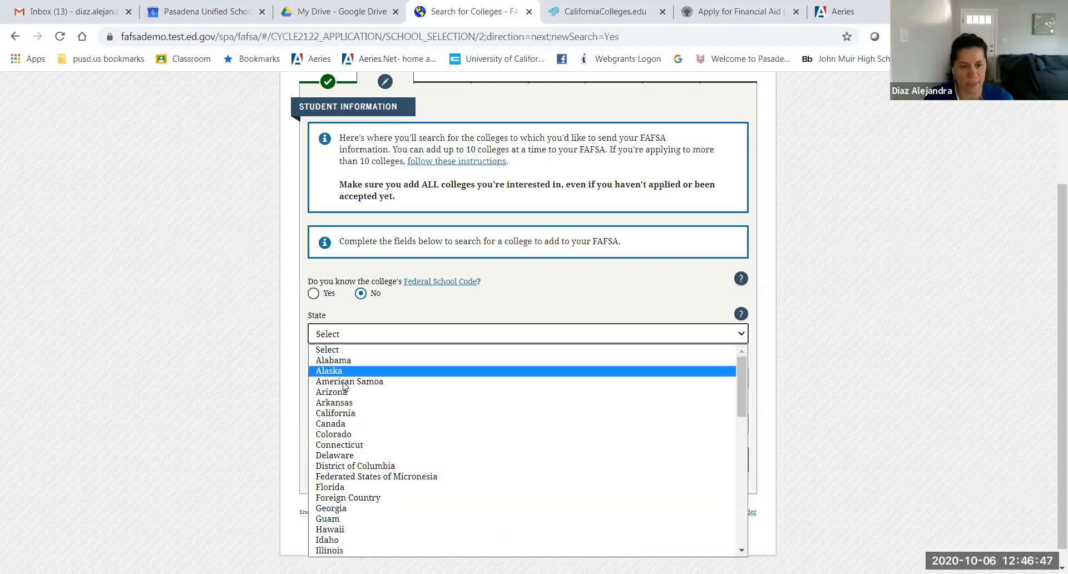
click(337, 412)
click(700, 470)
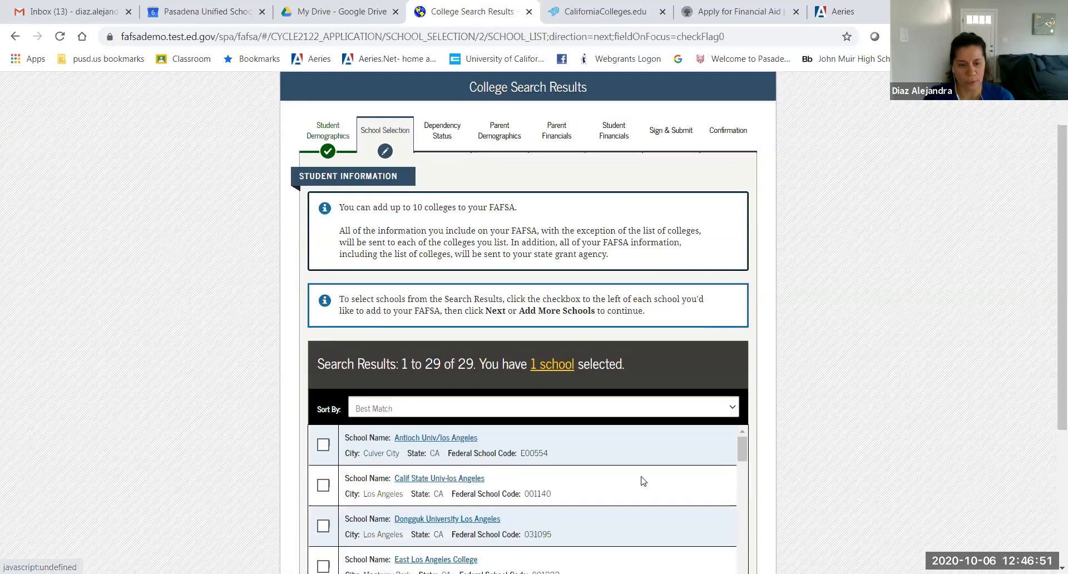
Step: Select Calif State Univ-Los Angeles (001140) as the second school
scroll(801, 388, down, 2)
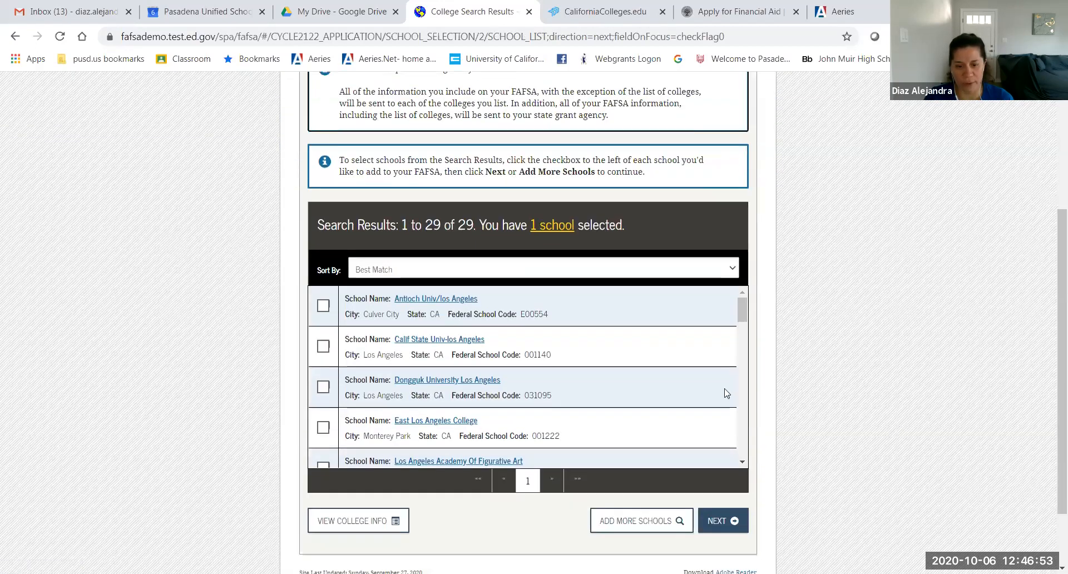
scroll(519, 410, down, 6)
scroll(519, 409, up, 5)
scroll(519, 410, up, 2)
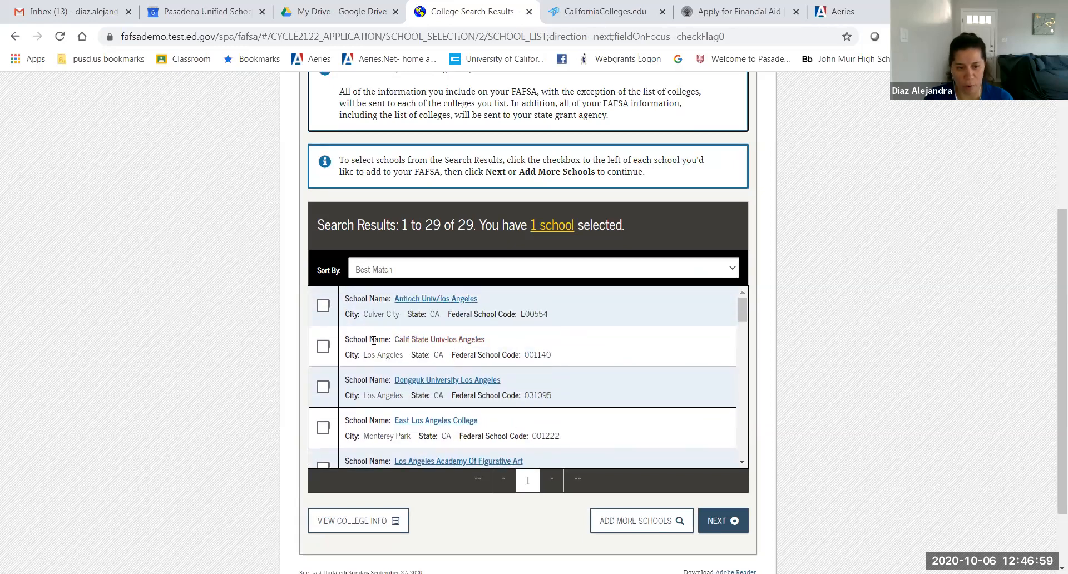
click(323, 346)
click(631, 523)
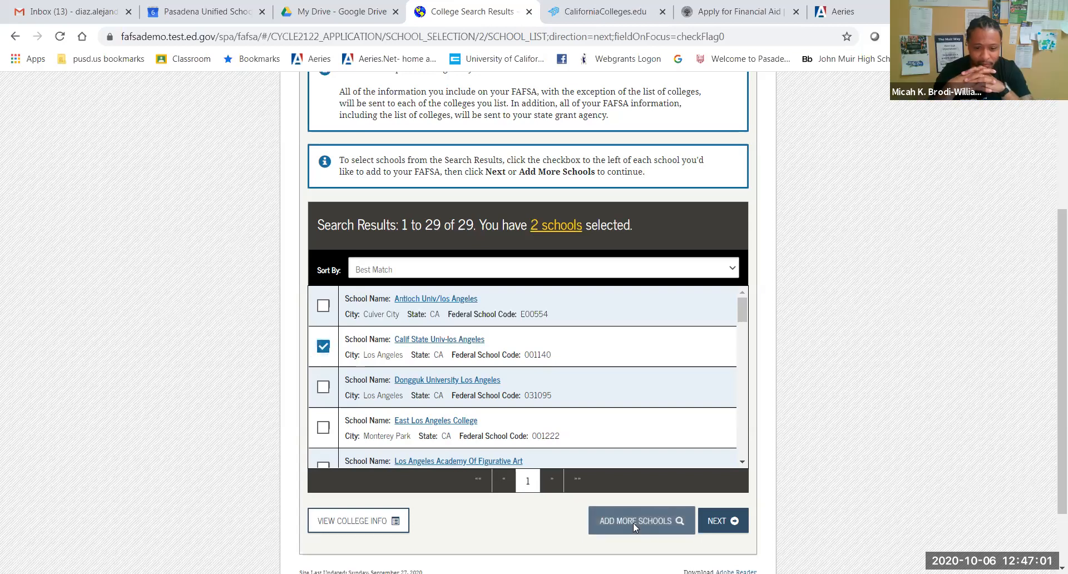
scroll(561, 437, down, 2)
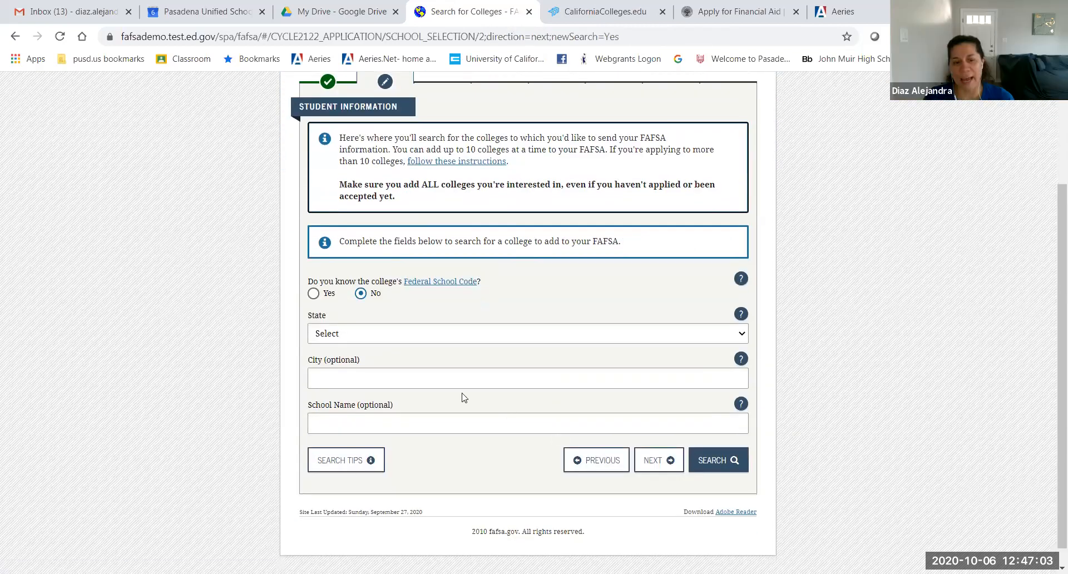
Step: Search Florida schools for 'maami'
click(365, 332)
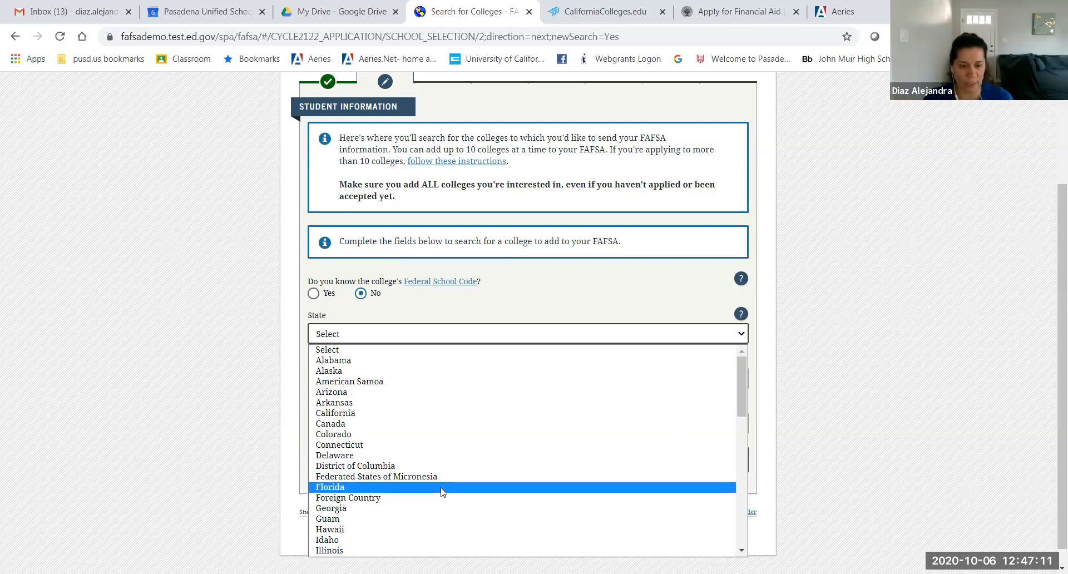
key(Return)
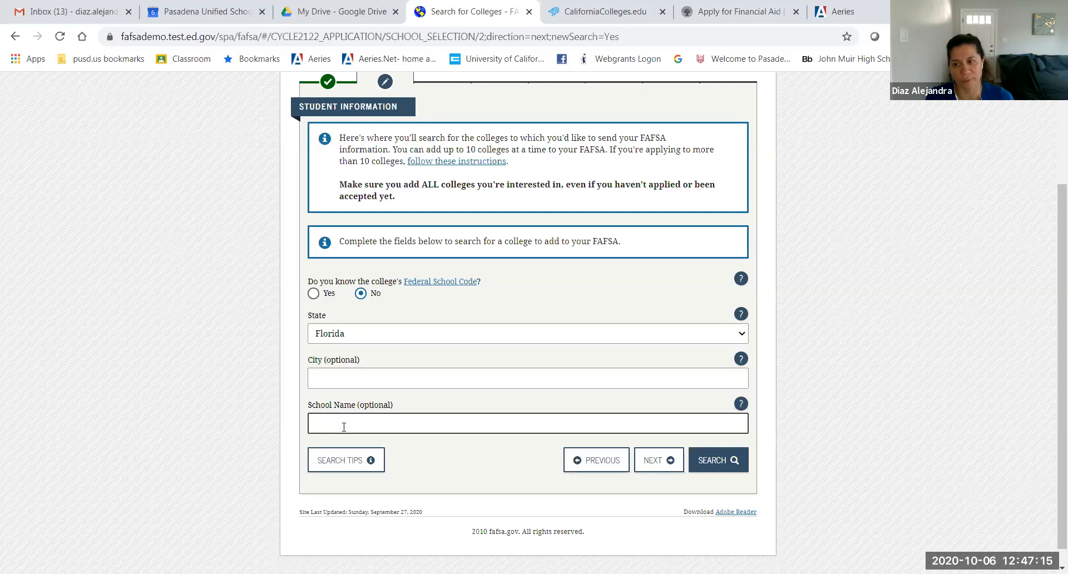
text(ma)
text(ami)
click(724, 463)
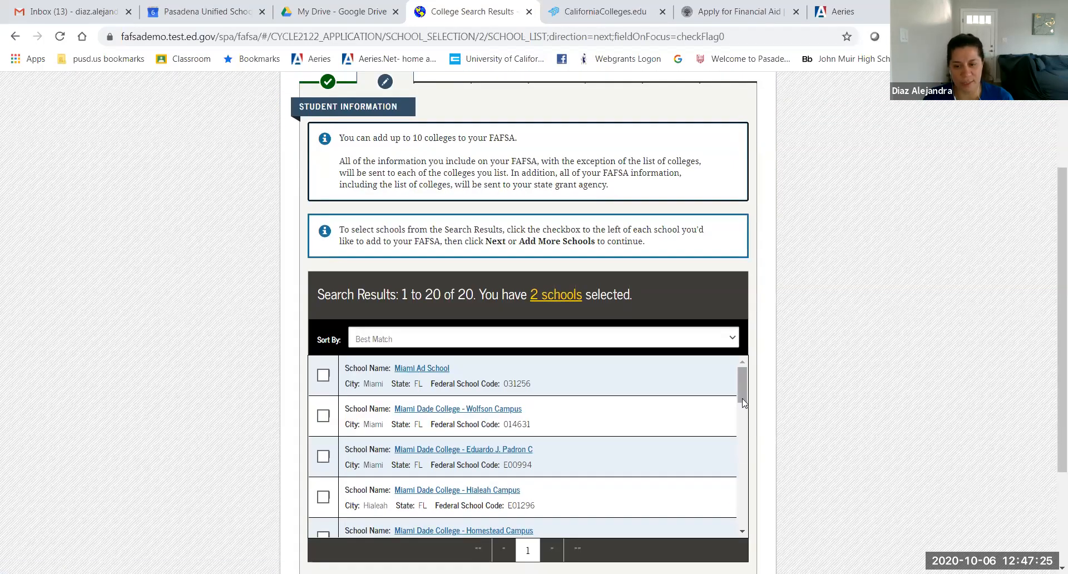
Step: Select University of Miami (001536) from the results as the third school
scroll(744, 409, down, 1)
drag(743, 412, 755, 528)
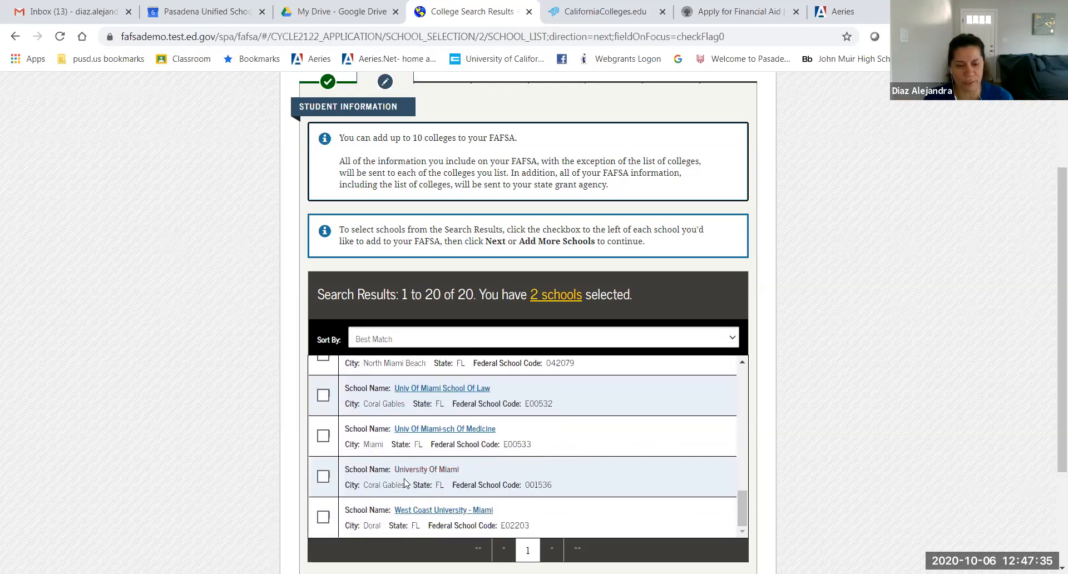
drag(388, 484, 374, 501)
click(324, 478)
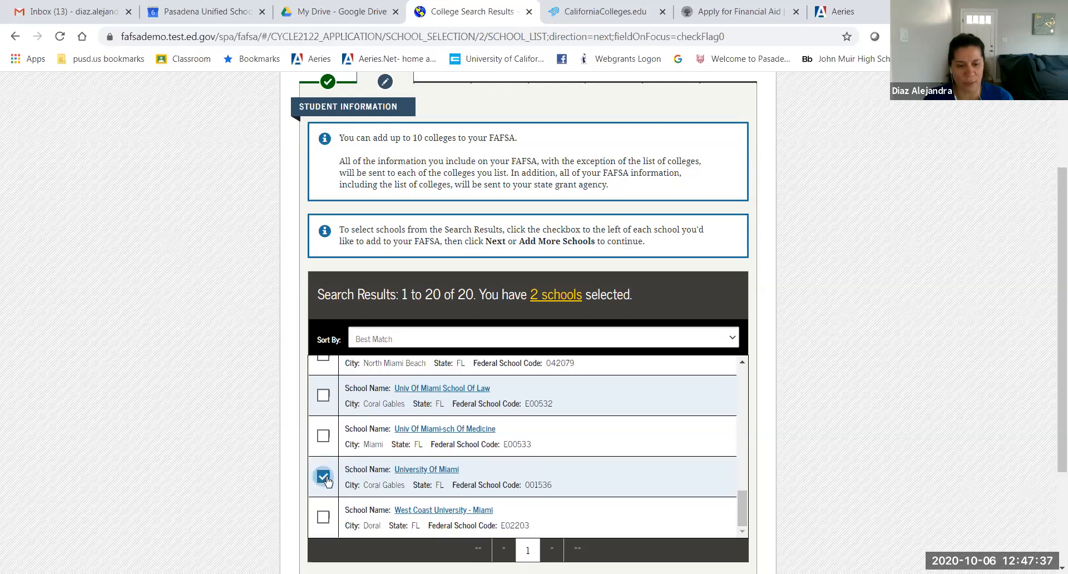
scroll(773, 502, down, 2)
scroll(772, 500, down, 1)
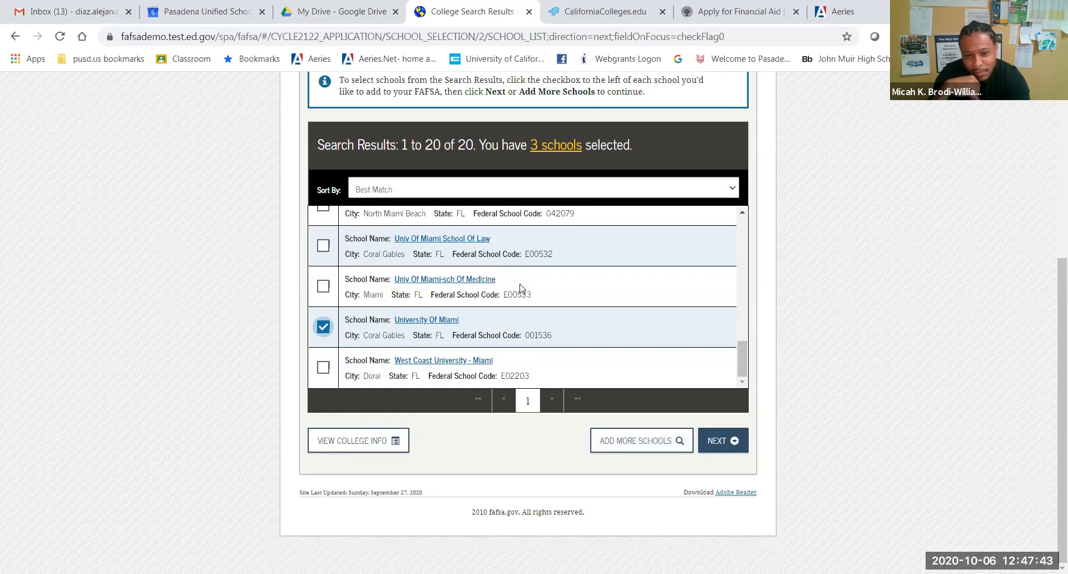
scroll(521, 285, up, 2)
scroll(520, 285, down, 2)
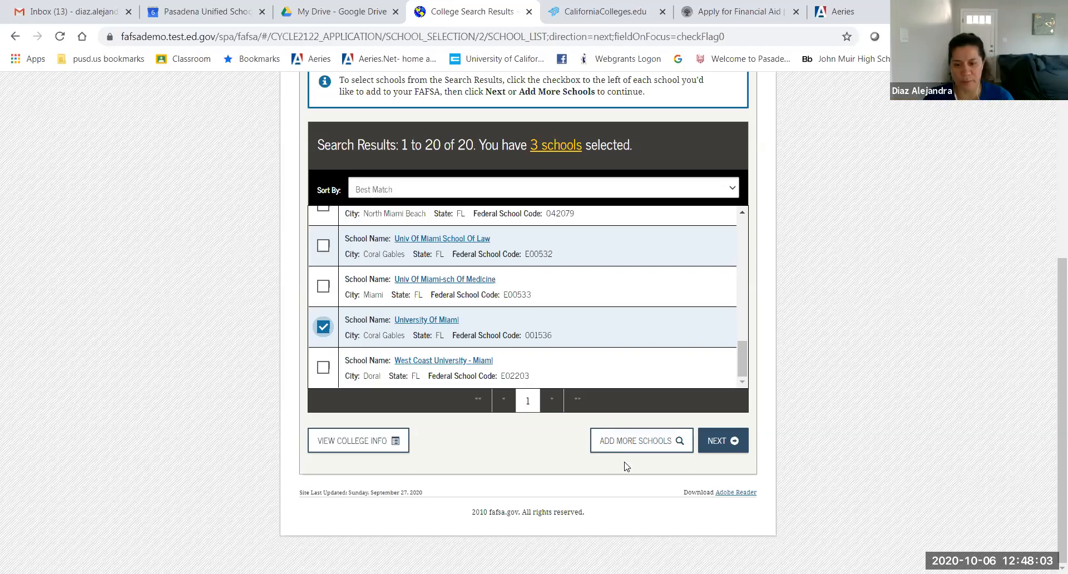
click(634, 436)
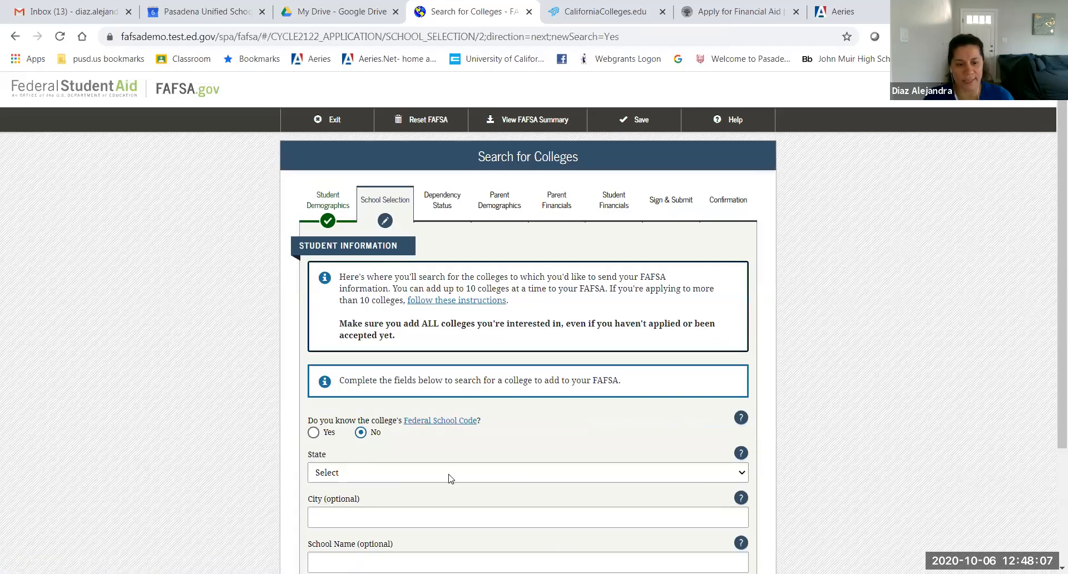
Step: Search California for 'pasadena' and select Pasadena City College (001261) as the fourth school
scroll(452, 478, down, 1)
click(370, 403)
click(379, 249)
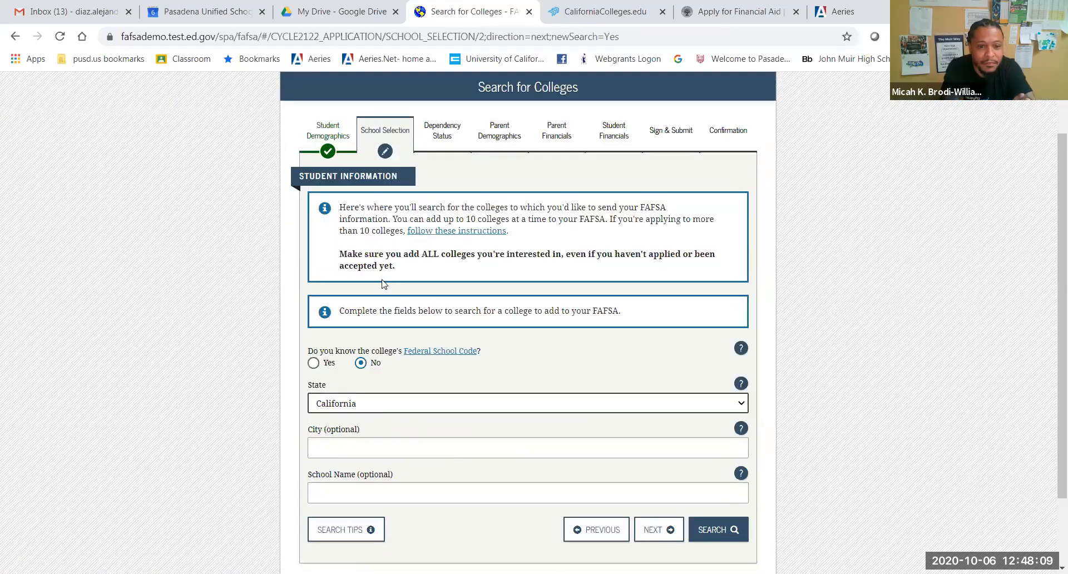
click(347, 500)
text(pasade)
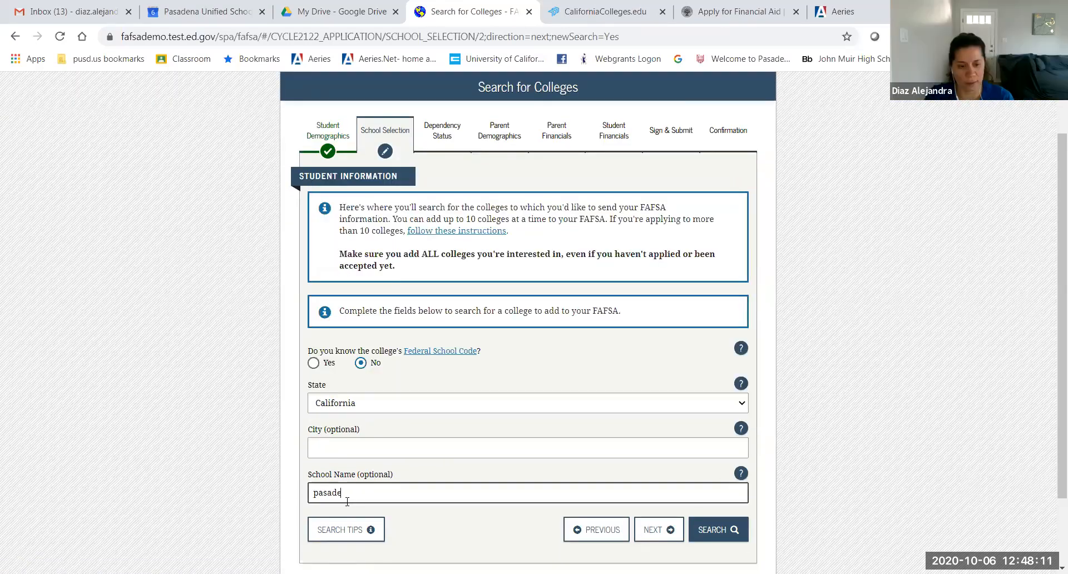
text(na)
click(717, 529)
scroll(623, 419, down, 3)
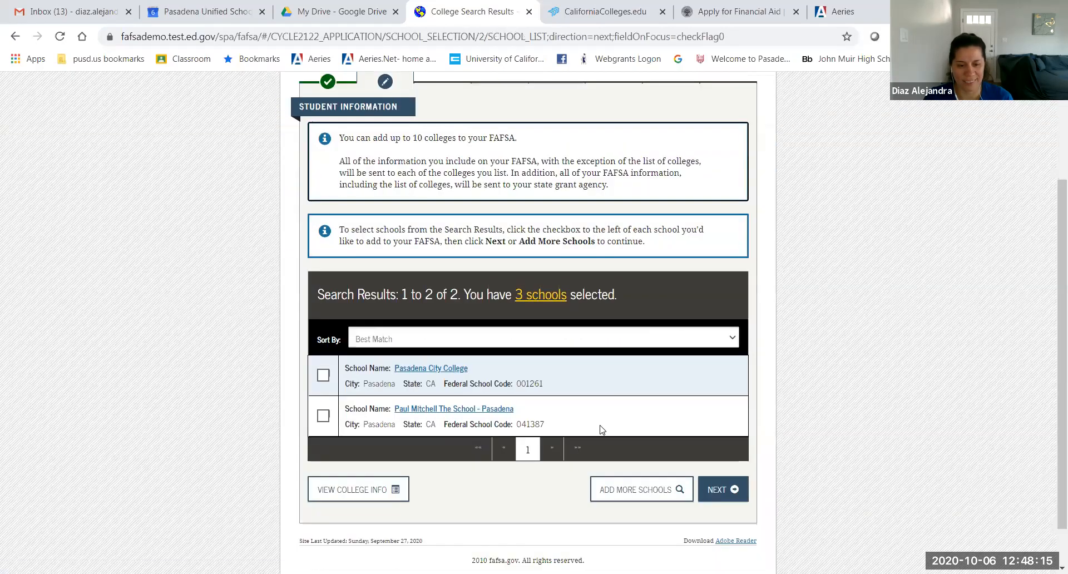
click(322, 376)
click(710, 492)
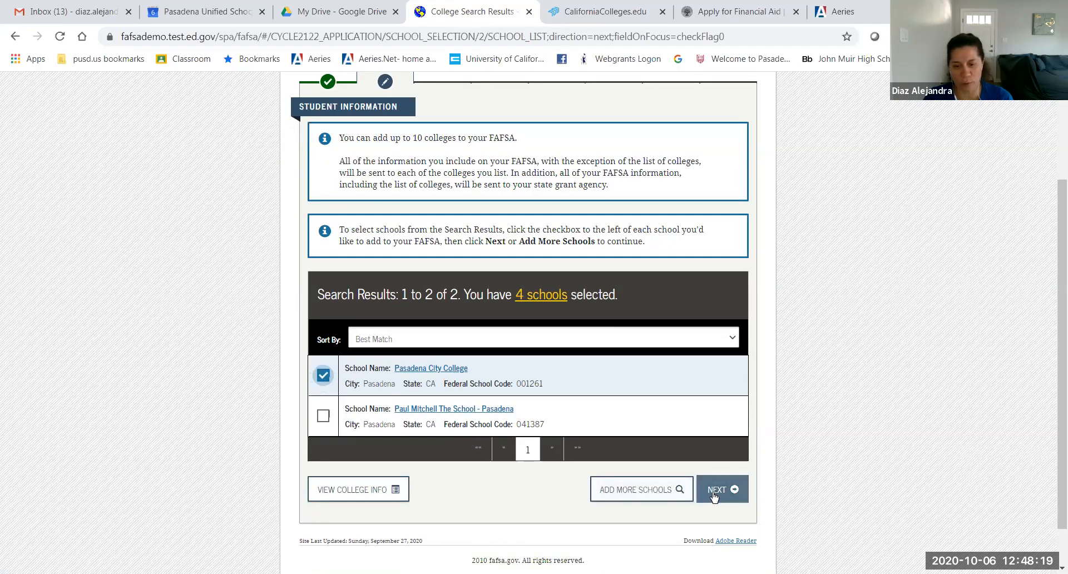
click(533, 299)
Step: Set housing to On Campus for Cal State Northridge and Off Campus for Cal State Los Angeles
scroll(711, 395, down, 5)
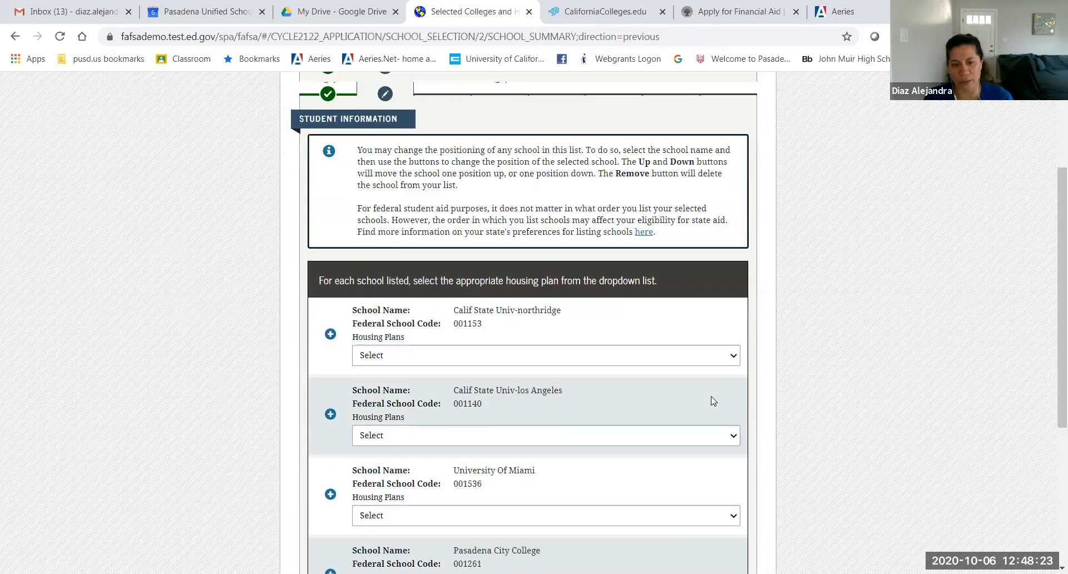
scroll(631, 381, up, 4)
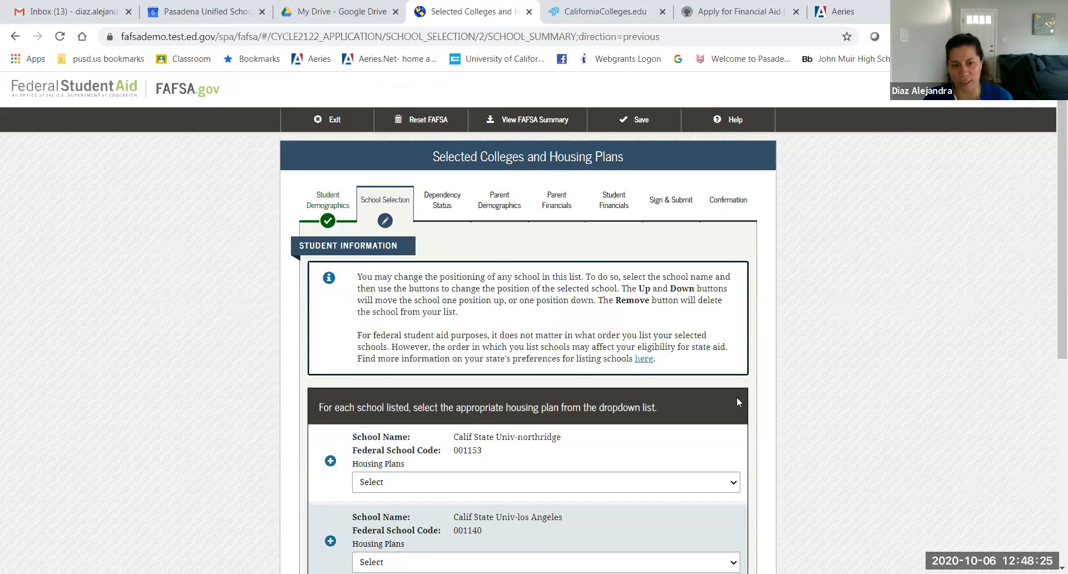
scroll(736, 396, down, 3)
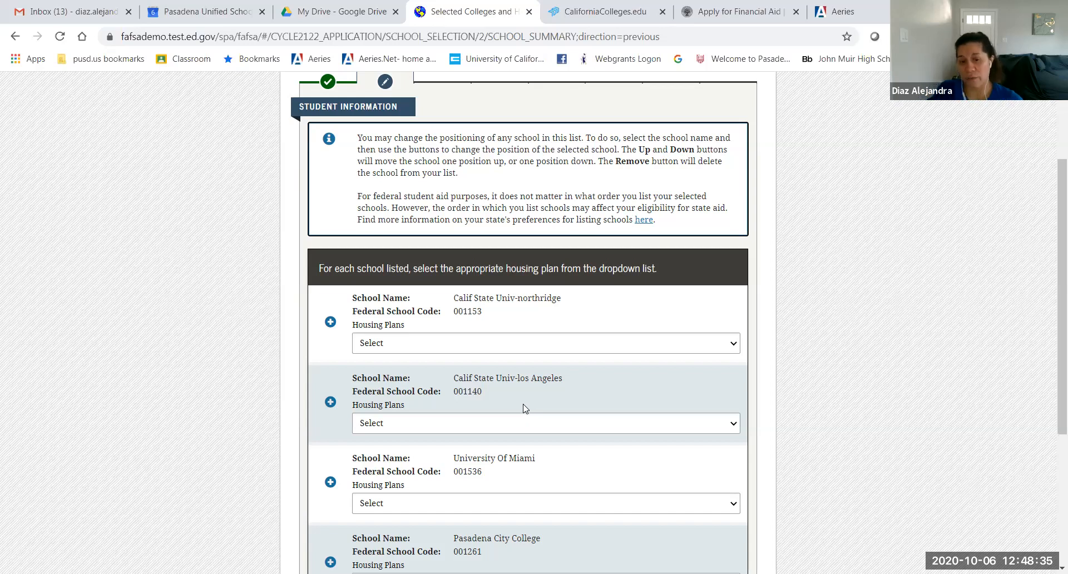
click(538, 350)
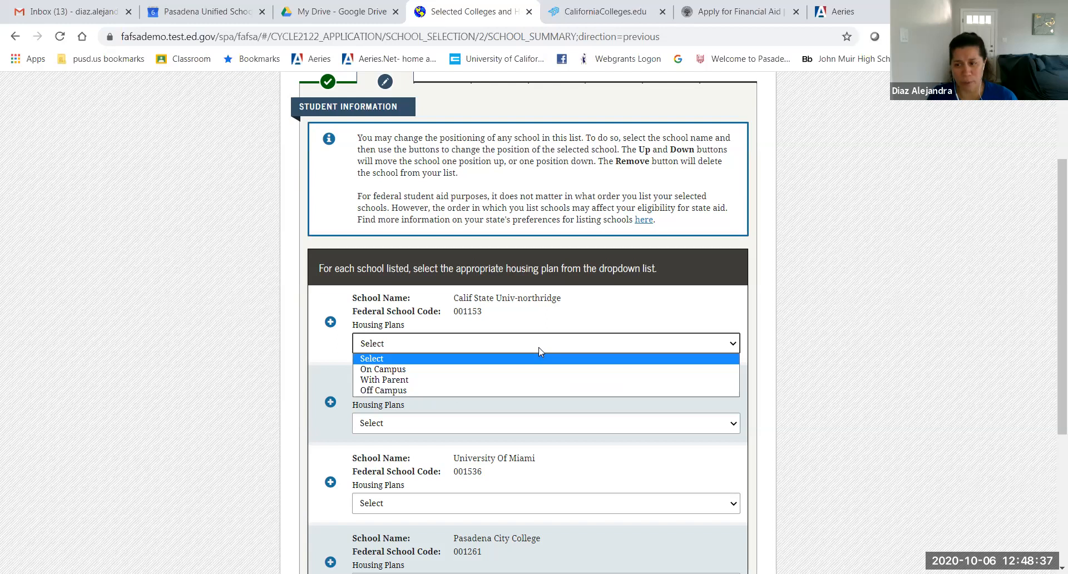
click(481, 369)
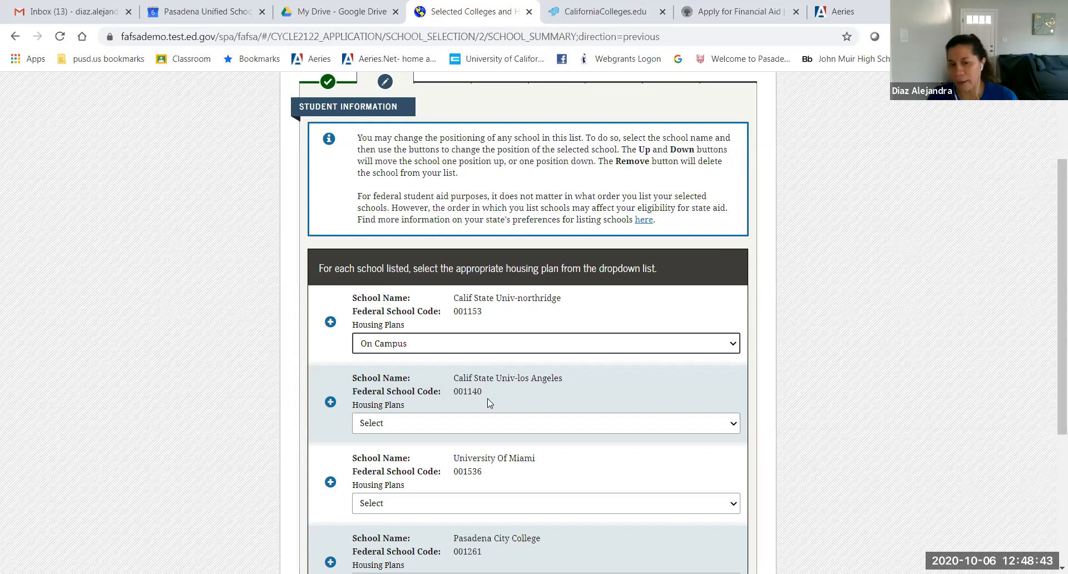
click(486, 423)
click(486, 424)
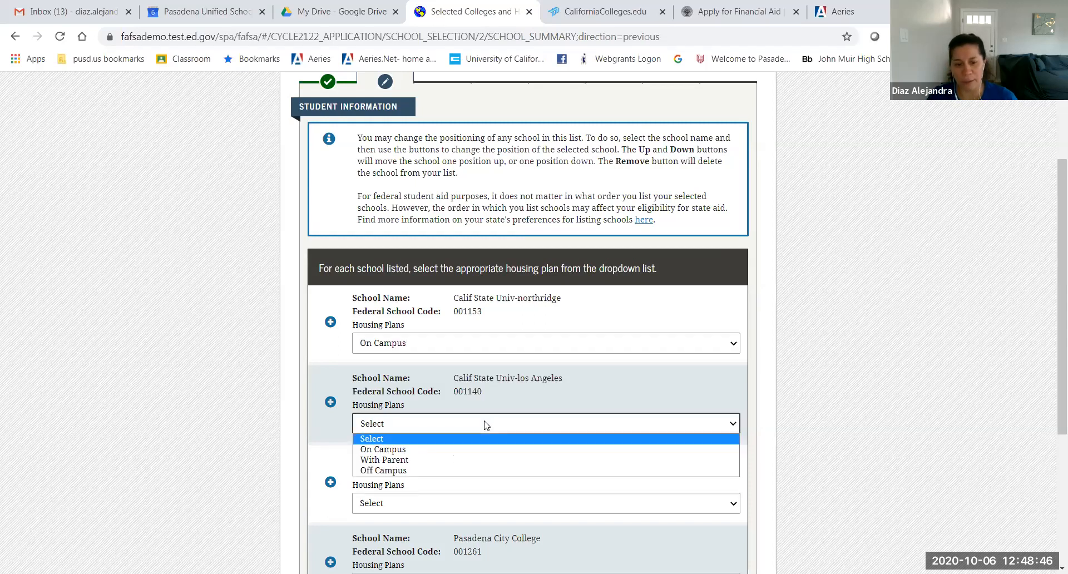
click(402, 471)
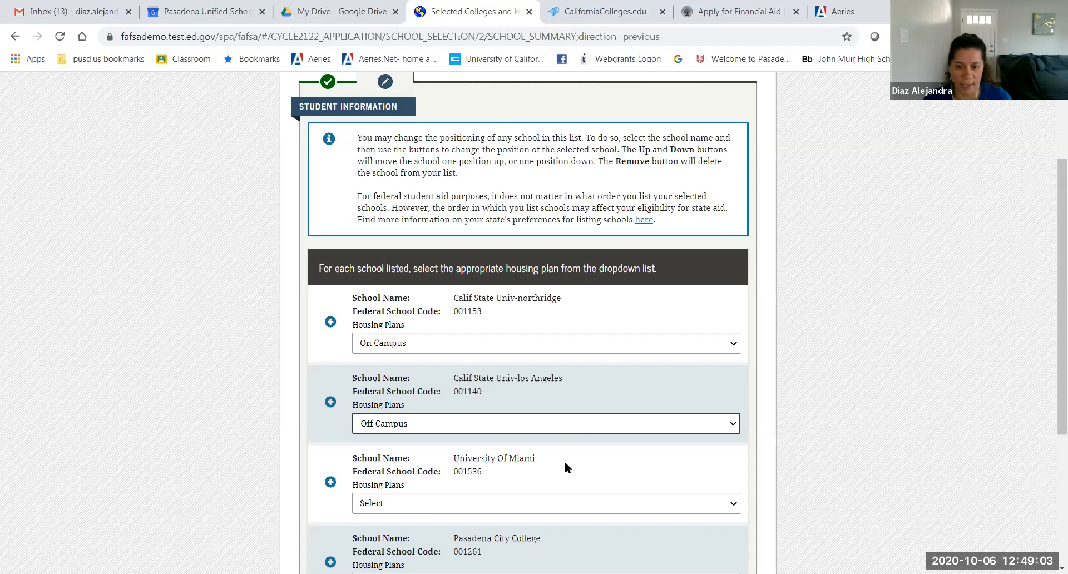
Step: Set University of Miami to On Campus and Pasadena City College to Off Campus, then continue
scroll(570, 466, down, 1)
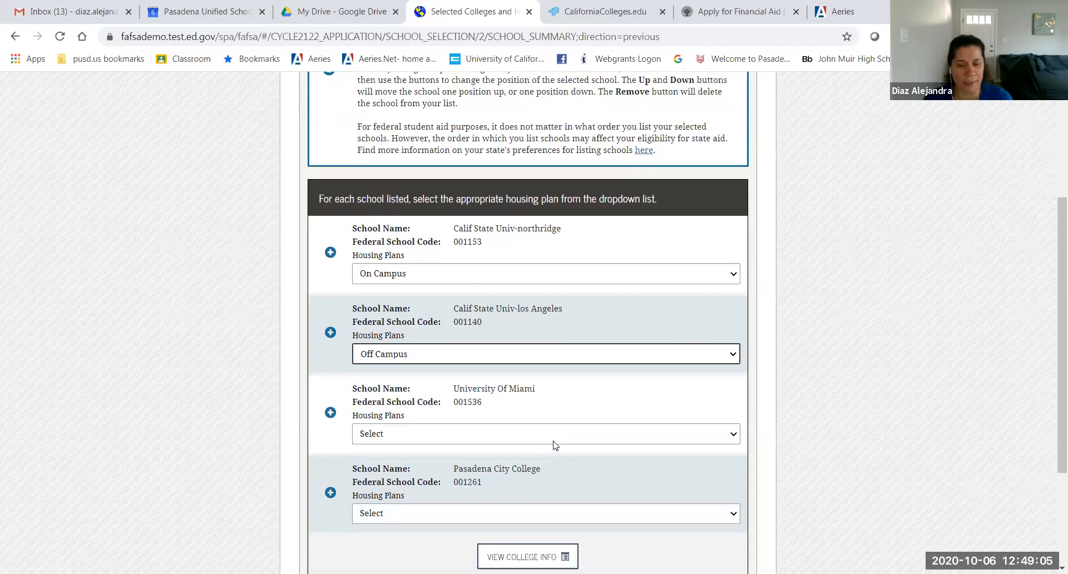
click(553, 434)
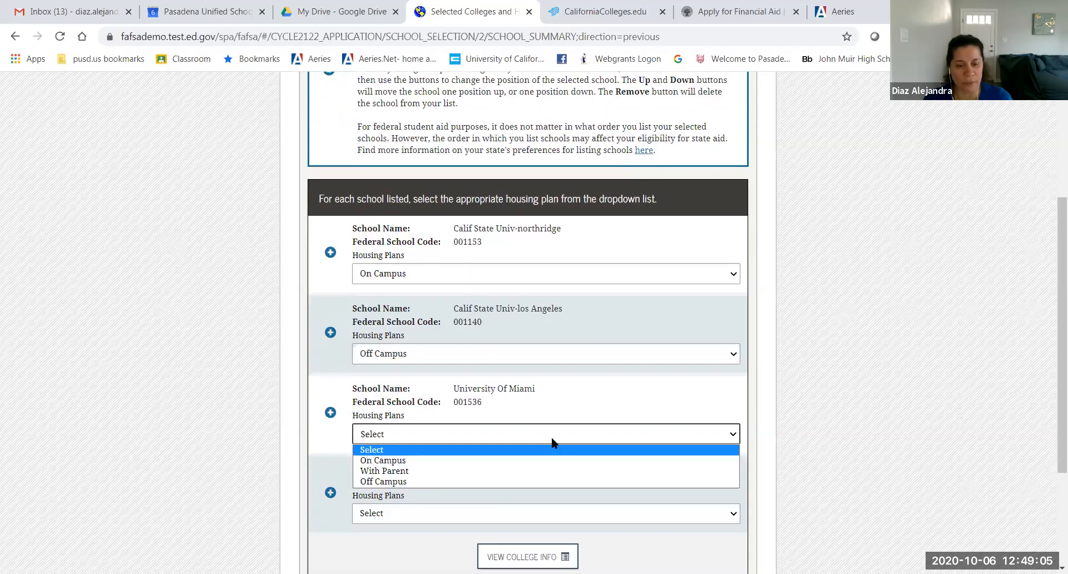
click(387, 460)
click(295, 448)
scroll(295, 448, down, 3)
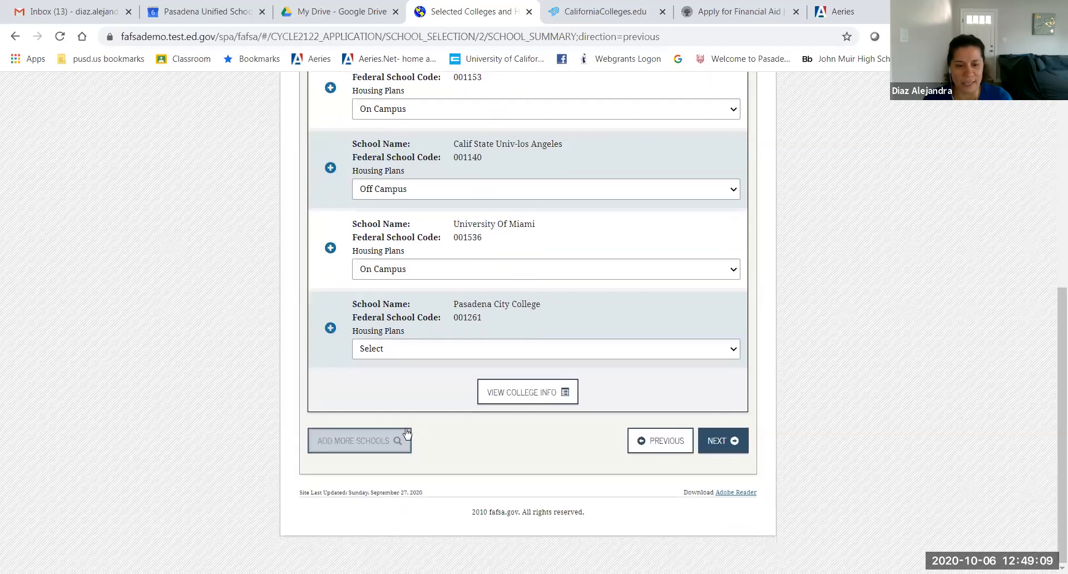
click(658, 351)
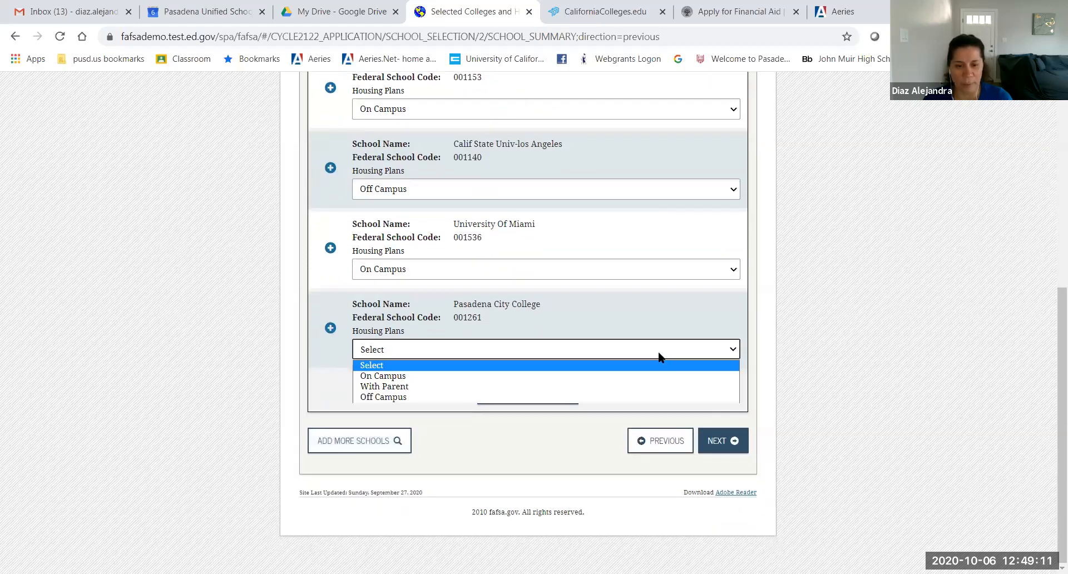
click(421, 397)
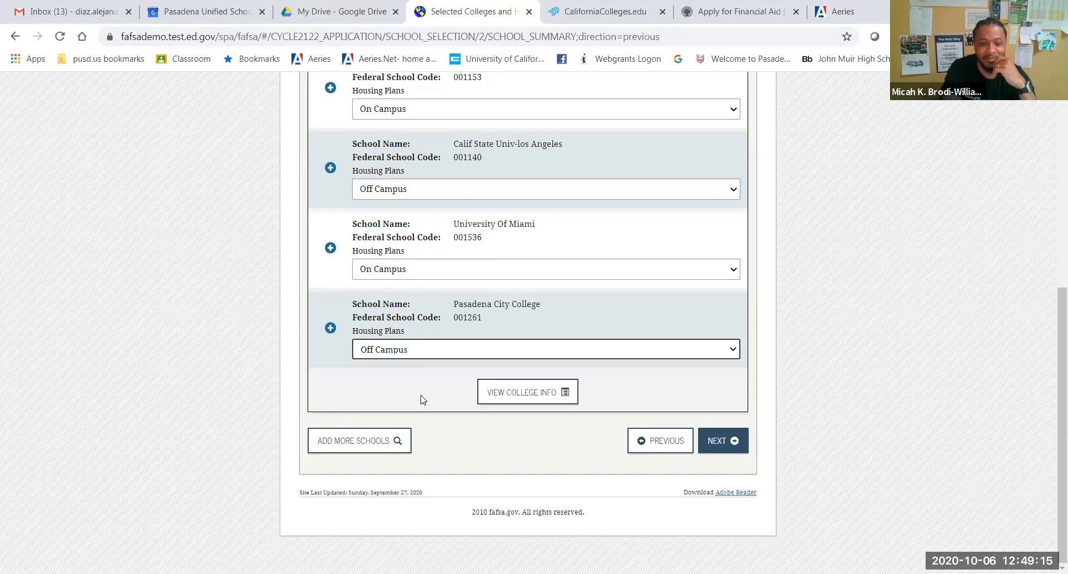
click(729, 443)
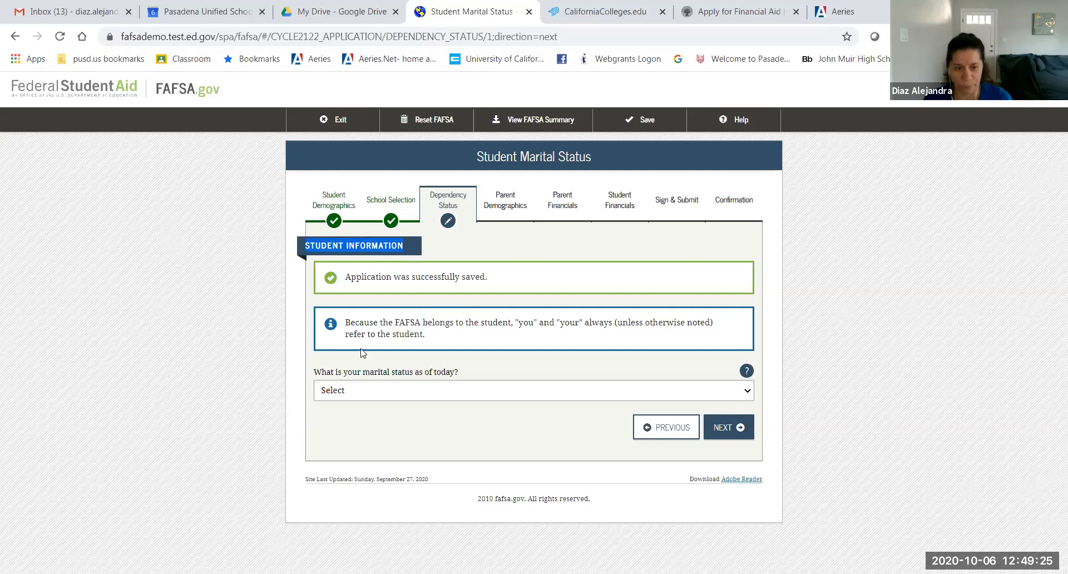
Step: Set the student's marital status to 'I am single' and continue
click(448, 390)
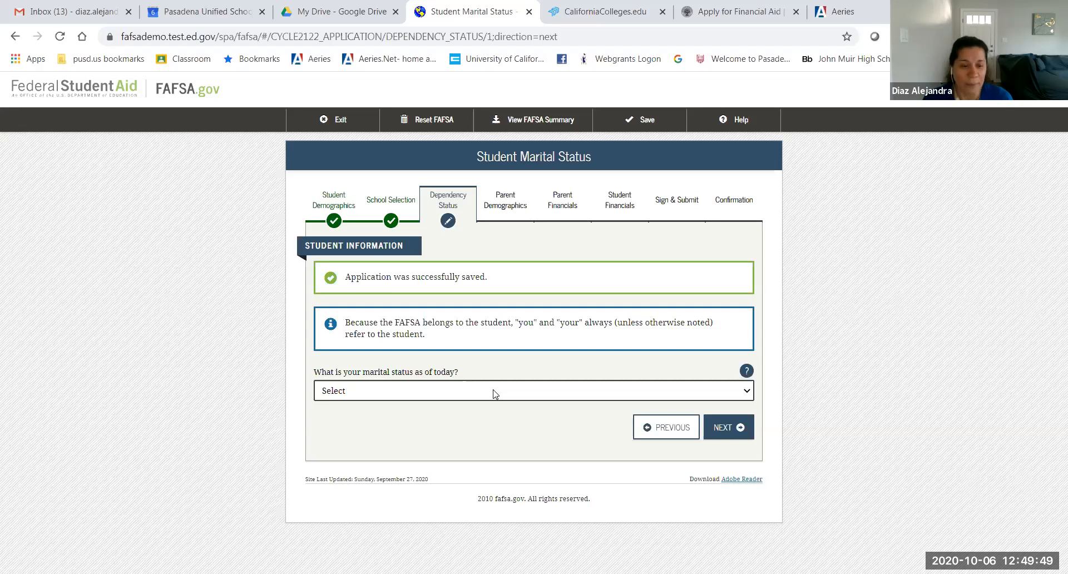
click(493, 392)
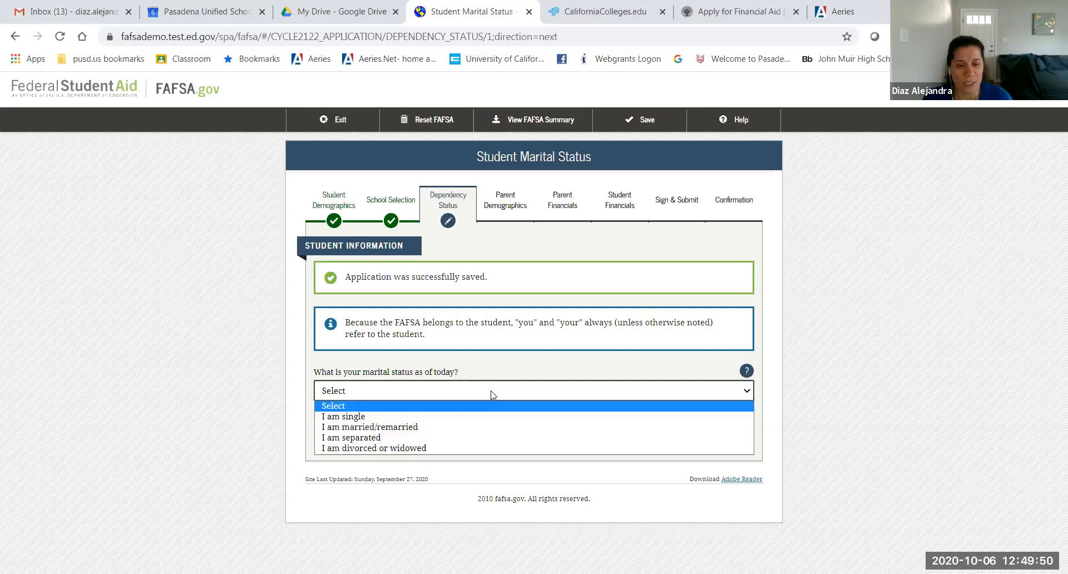
click(439, 419)
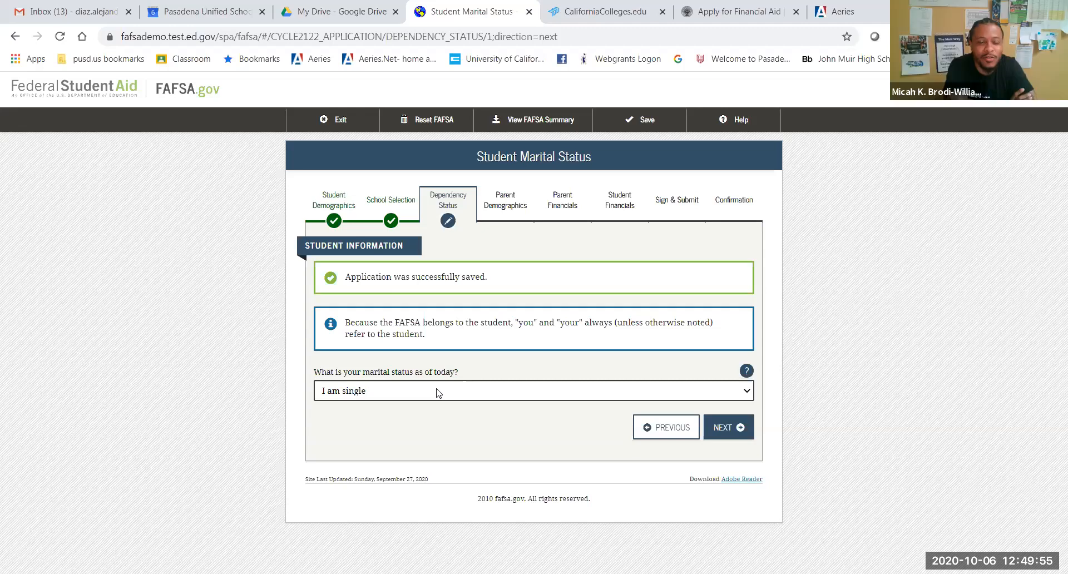
click(438, 393)
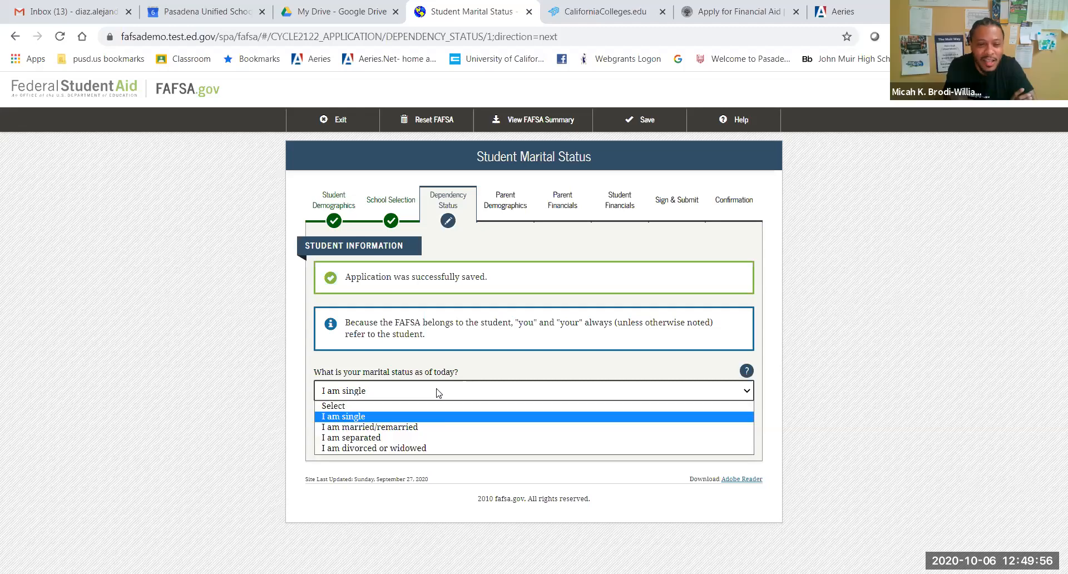
click(433, 417)
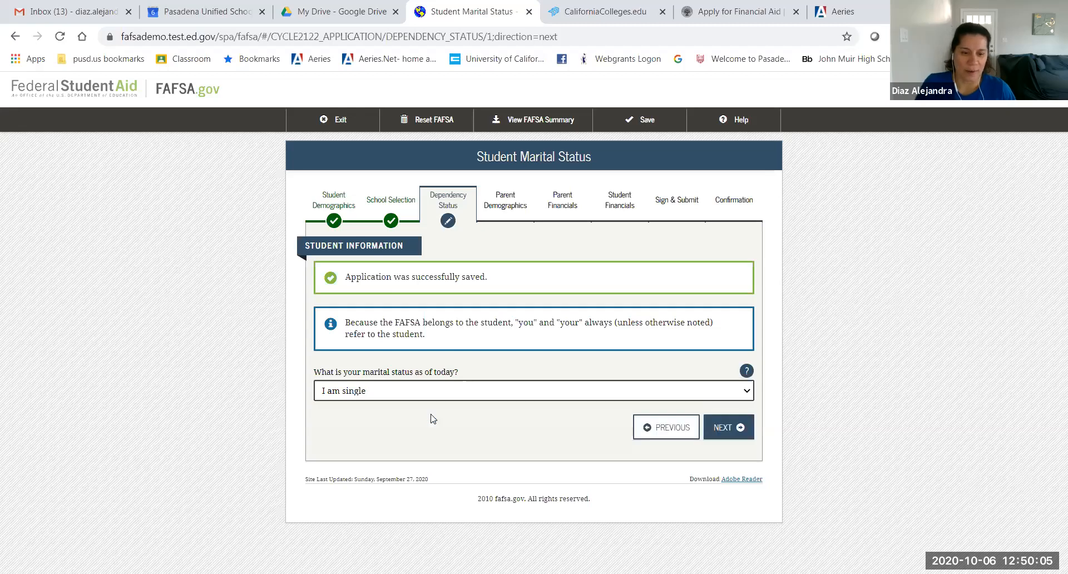
click(723, 427)
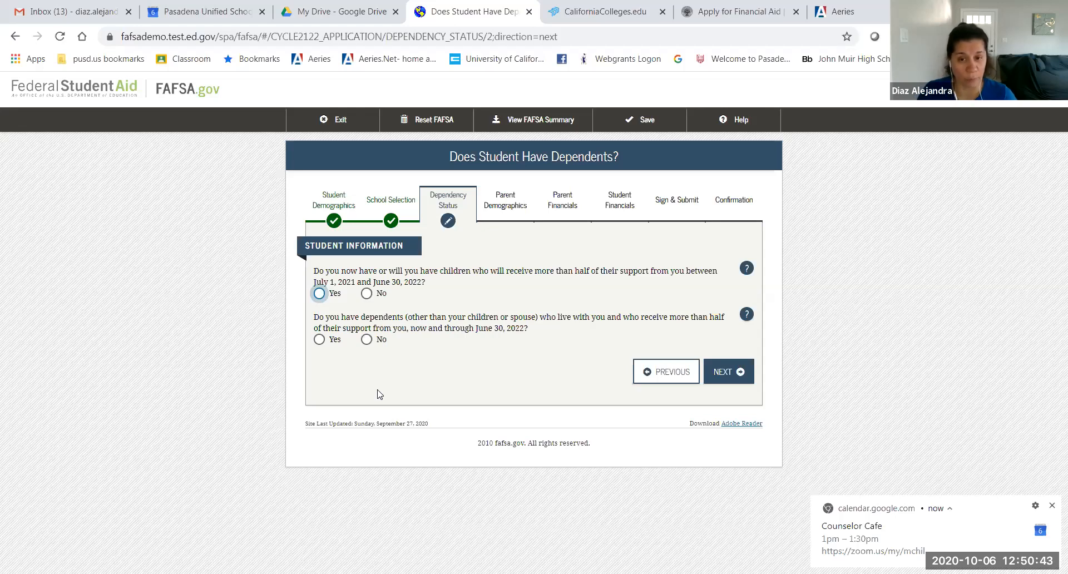
Step: Answer No to both the children and other-dependents questions and continue
click(367, 293)
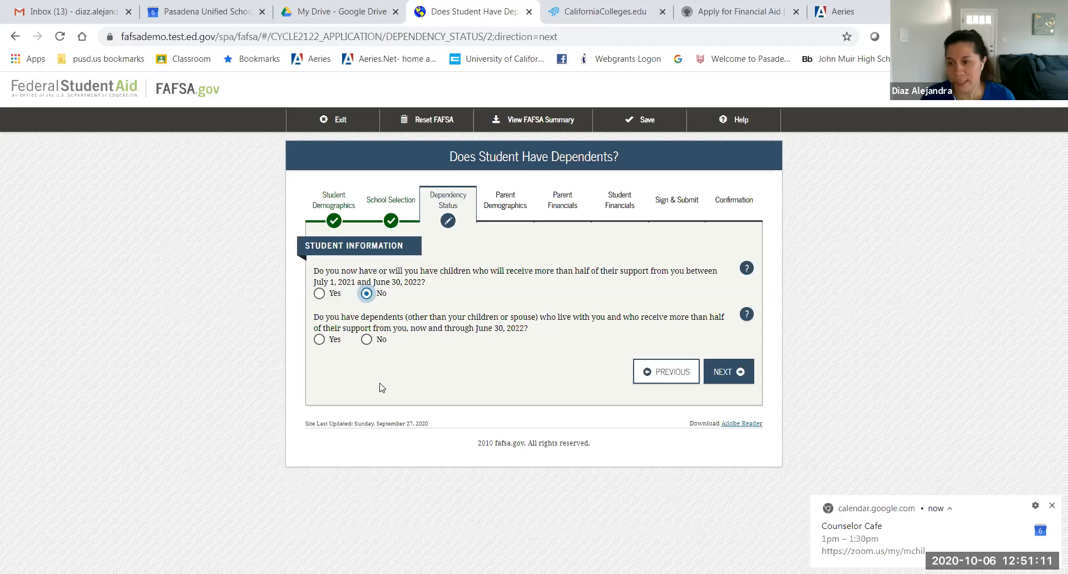
click(370, 340)
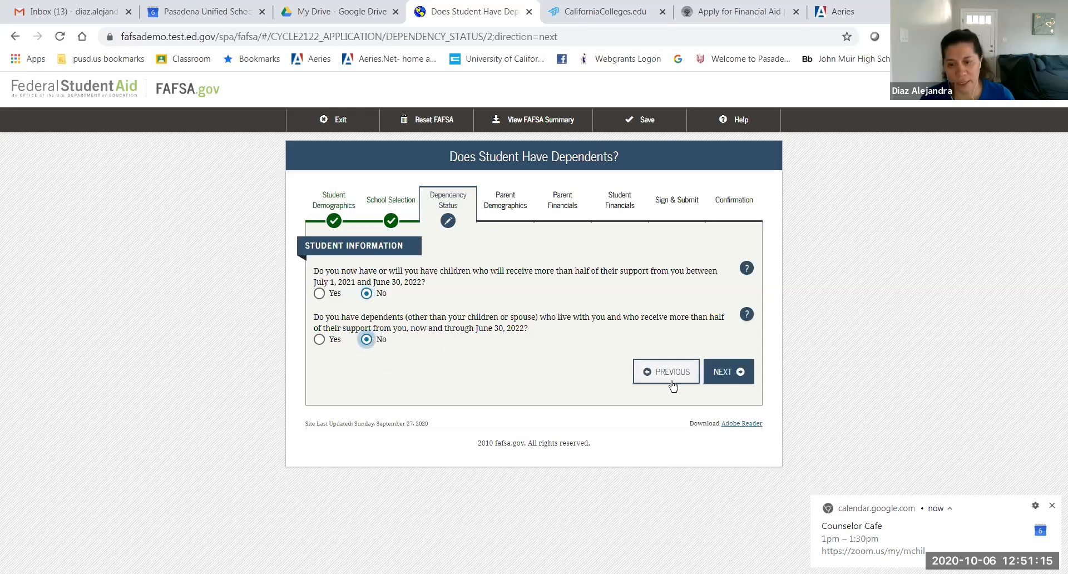
click(727, 371)
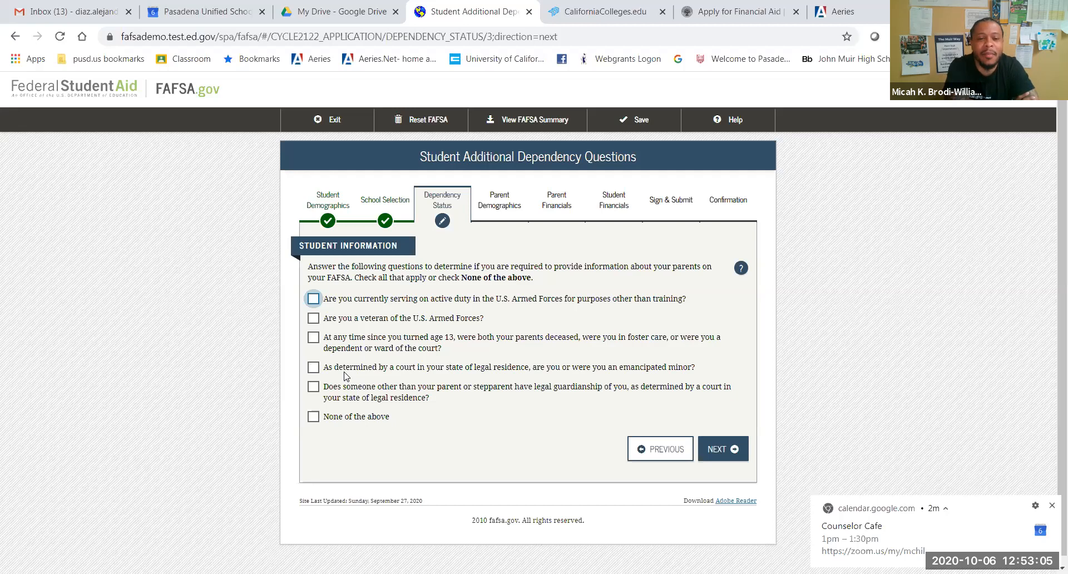
Step: Dismiss the calendar reminder, check 'None of the above' for dependency questions, and continue
click(1049, 506)
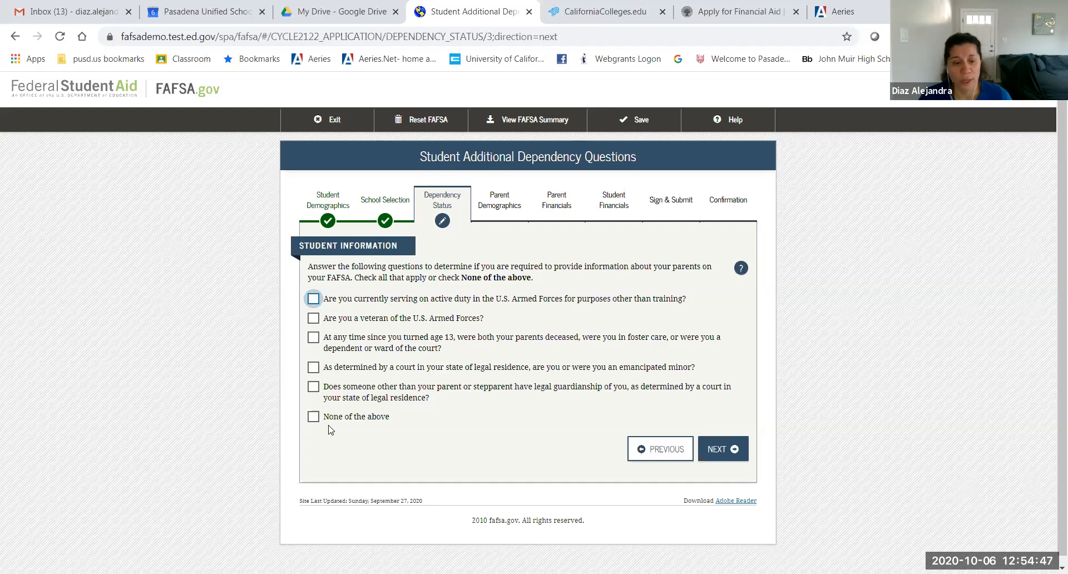
click(314, 417)
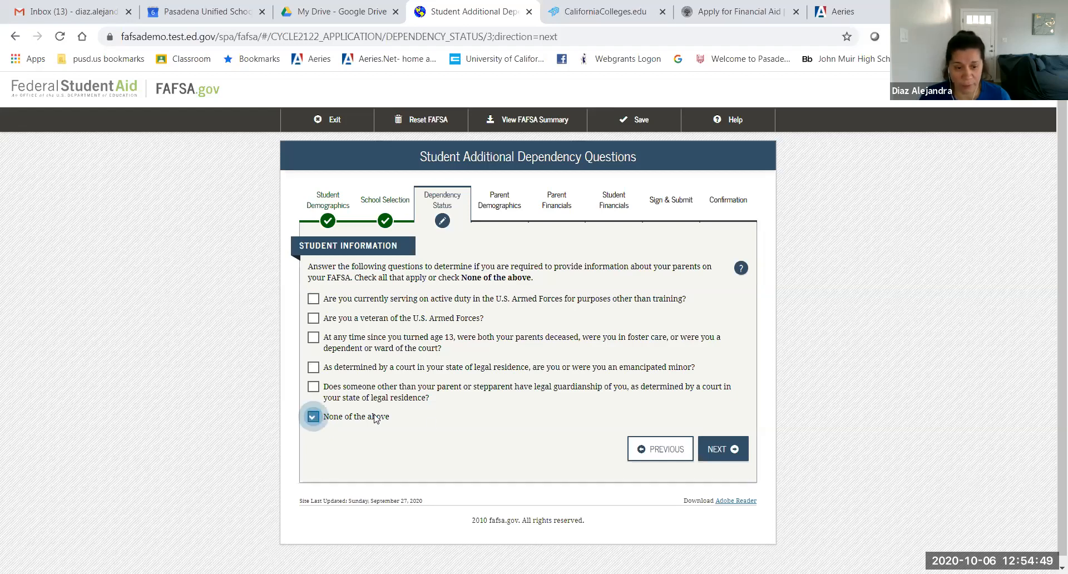
click(725, 457)
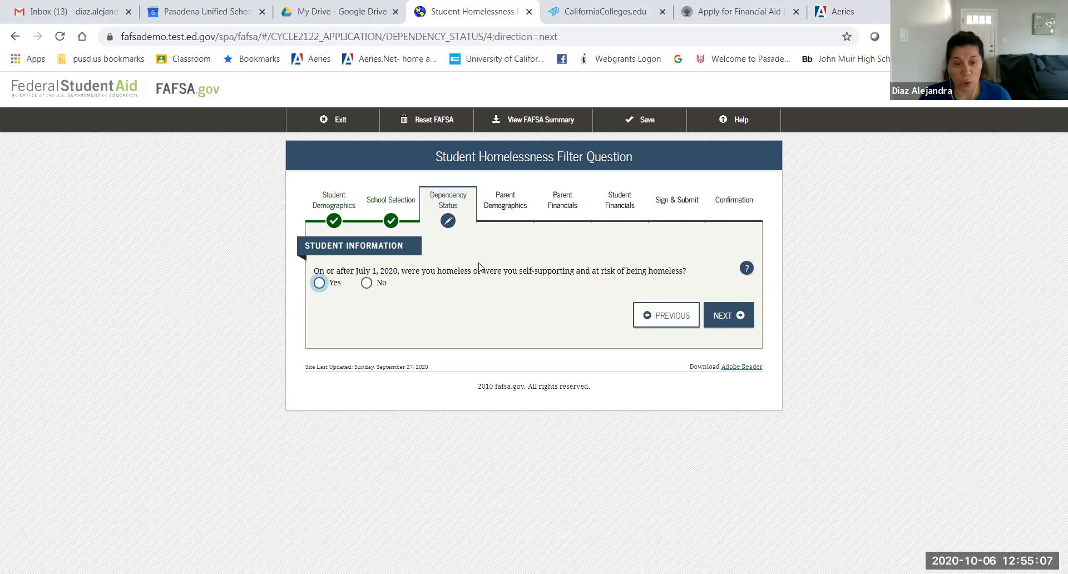
Step: Answer No to the homelessness question (on or after July 1, 2020) and continue
drag(476, 268, 399, 258)
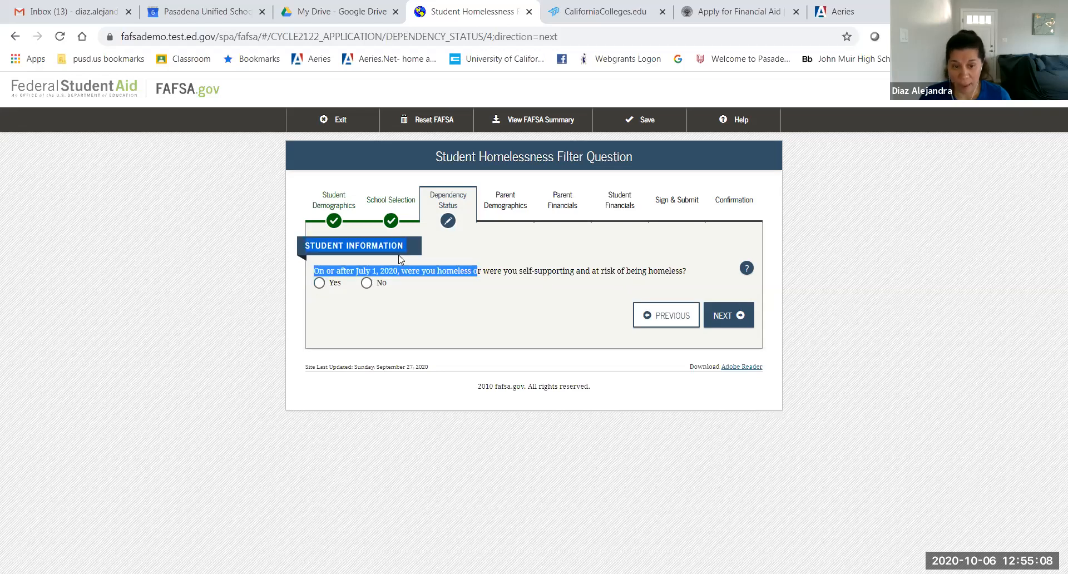
click(432, 284)
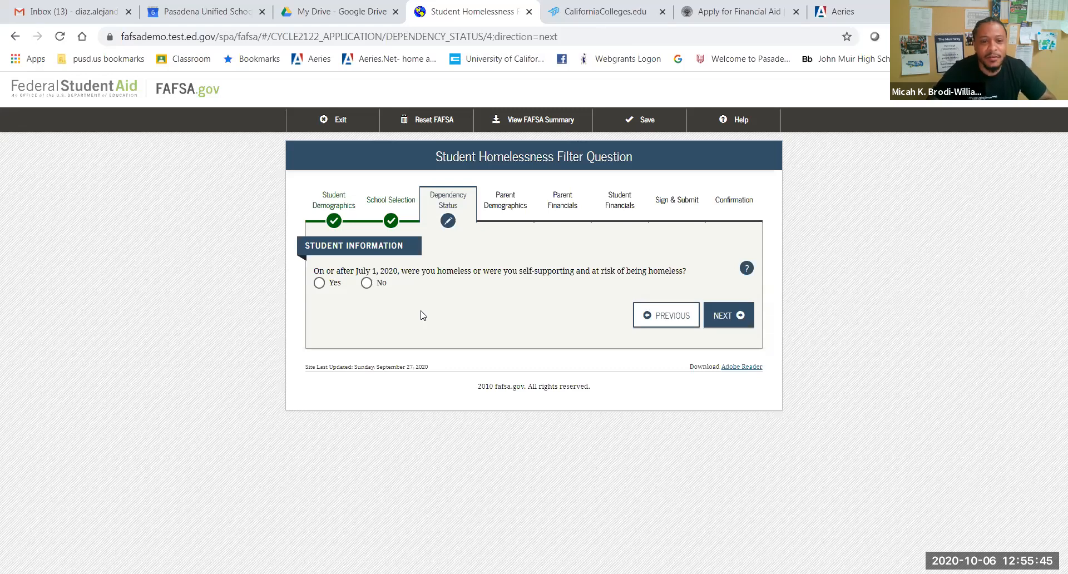
click(365, 282)
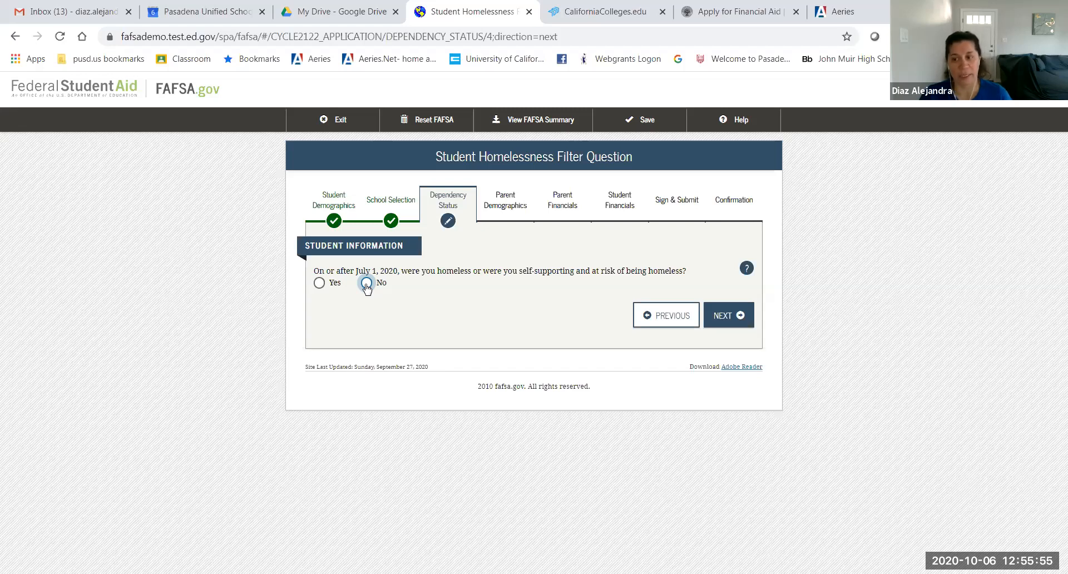
click(366, 284)
click(723, 315)
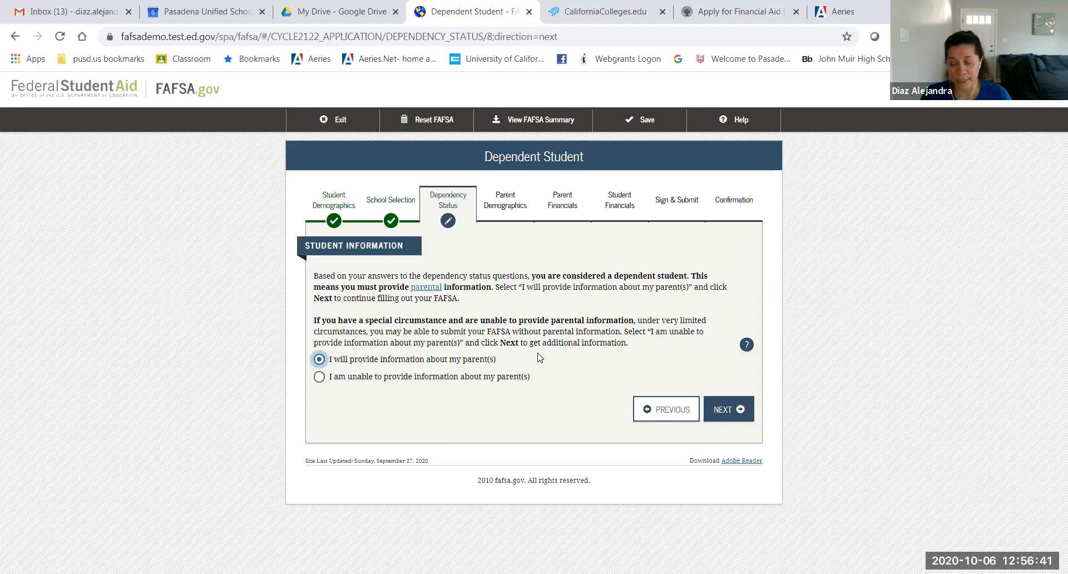
click(711, 412)
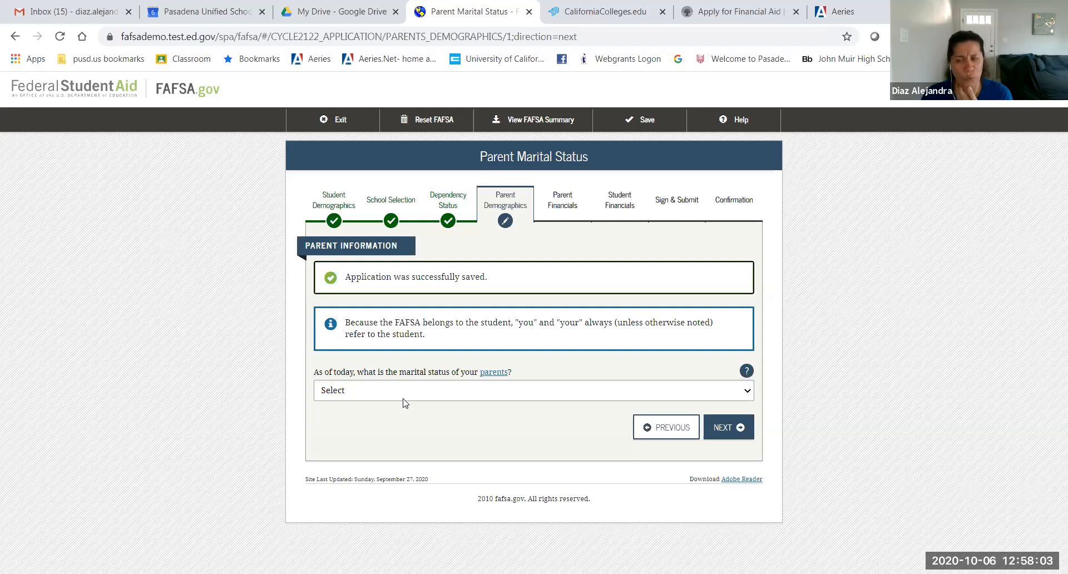
Step: Open the 'Who is considered a parent?' help page
click(492, 372)
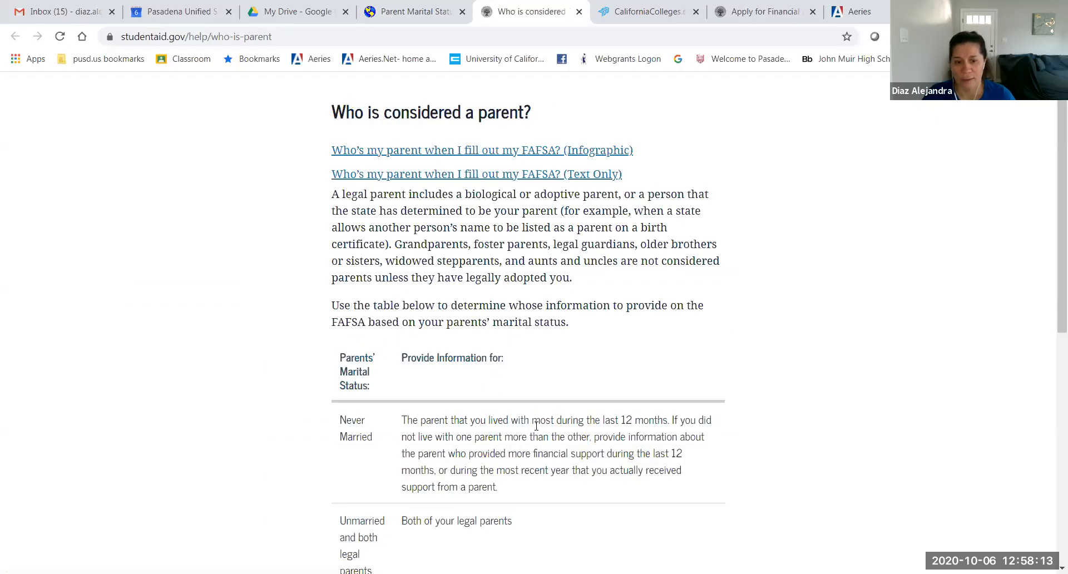
Step: Skim the parents help page, then return to the Parent Marital Status form
scroll(536, 426, down, 2)
scroll(536, 426, up, 2)
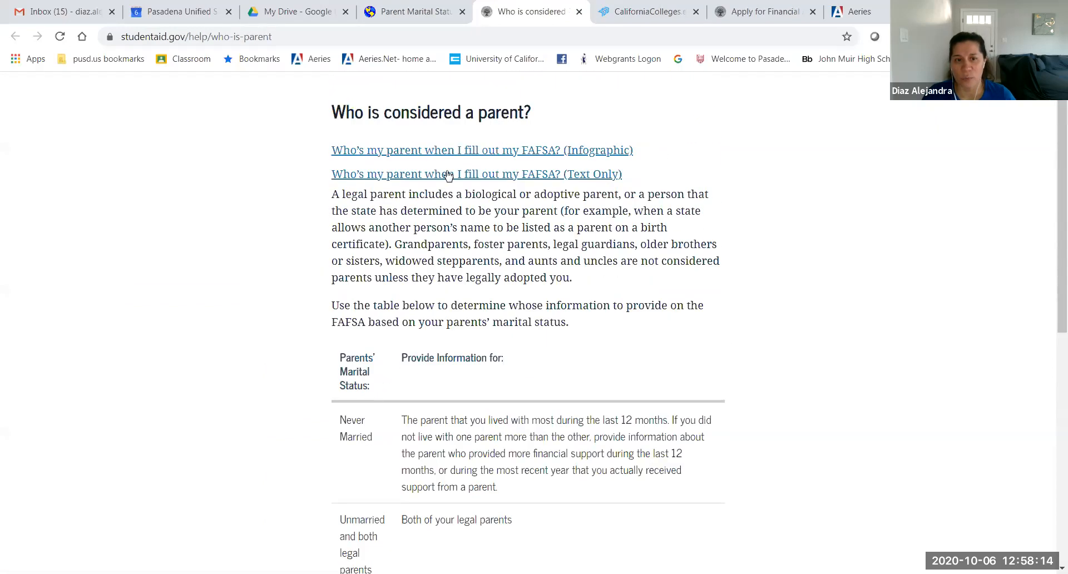
click(415, 11)
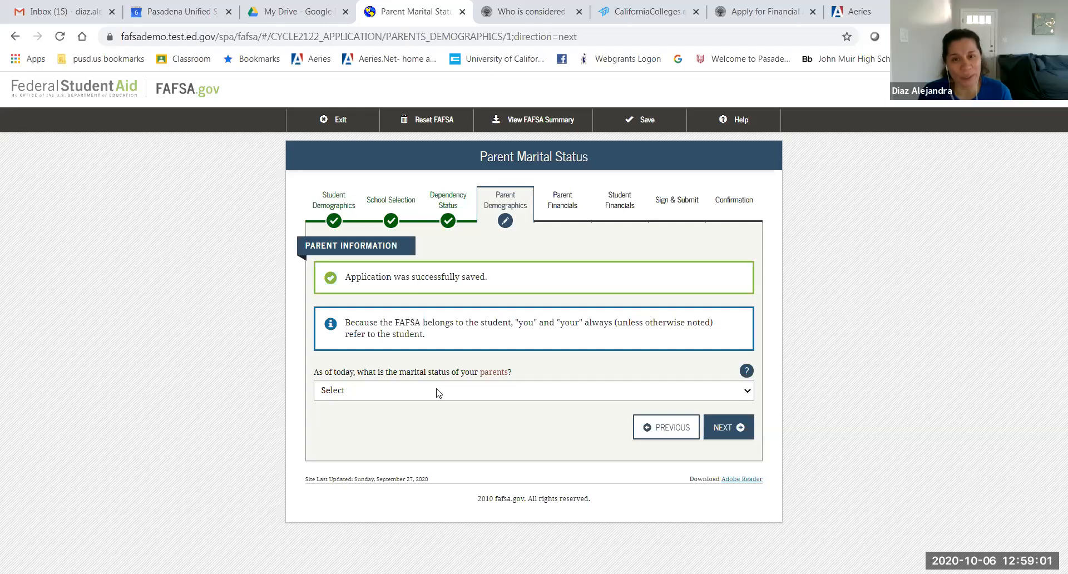
Step: Set the parents' marital status to 'Unmarried and both legal parents living together' and continue
click(438, 391)
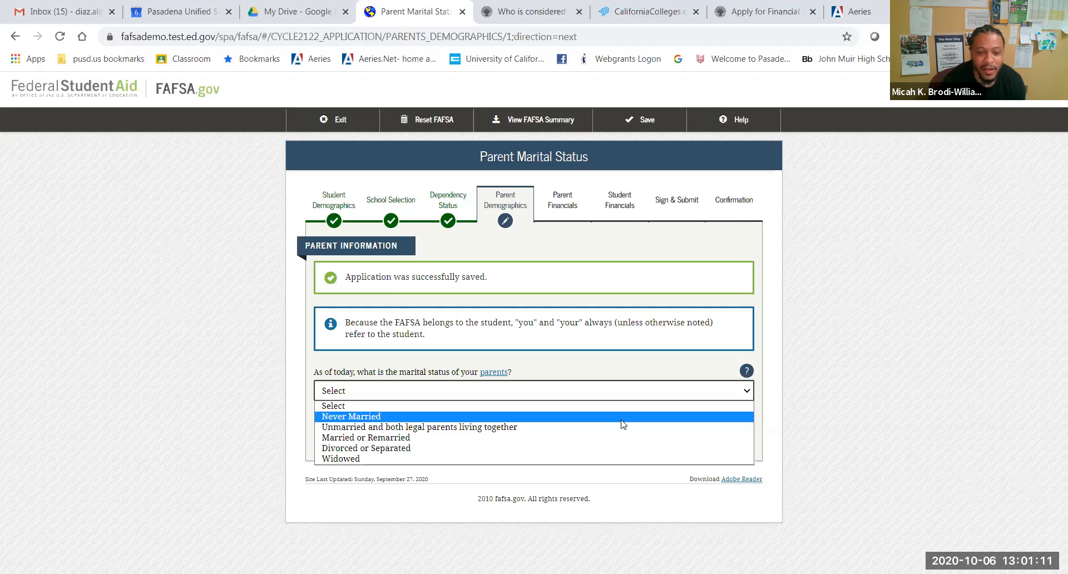
click(520, 428)
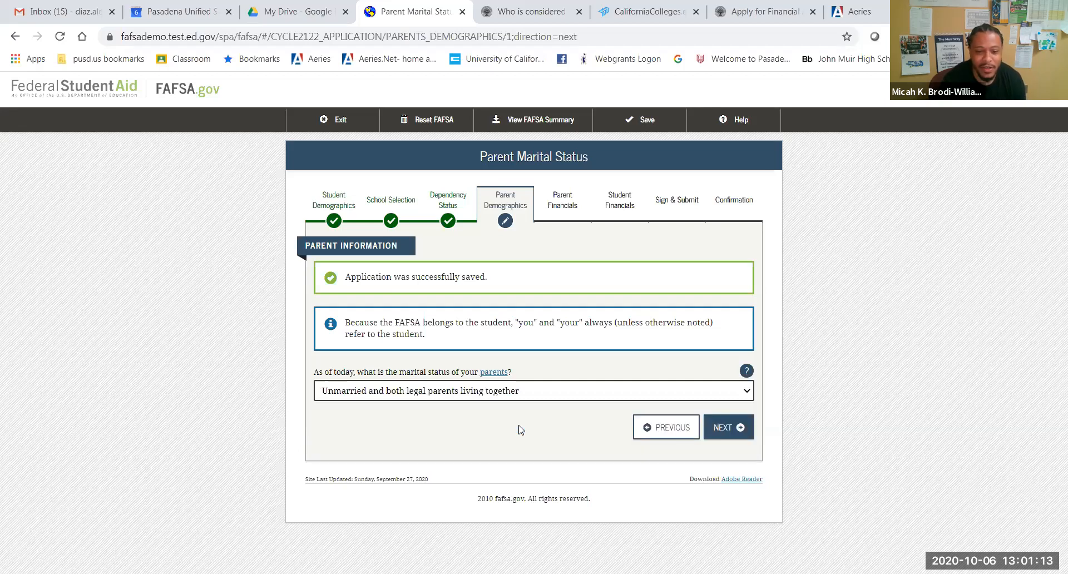
click(740, 429)
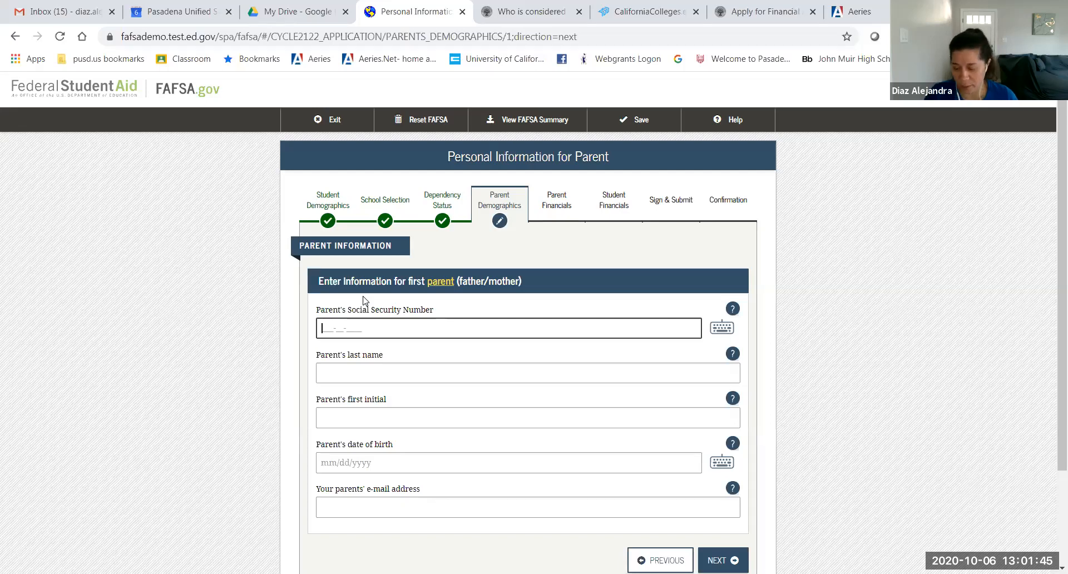
text(555-55-5555)
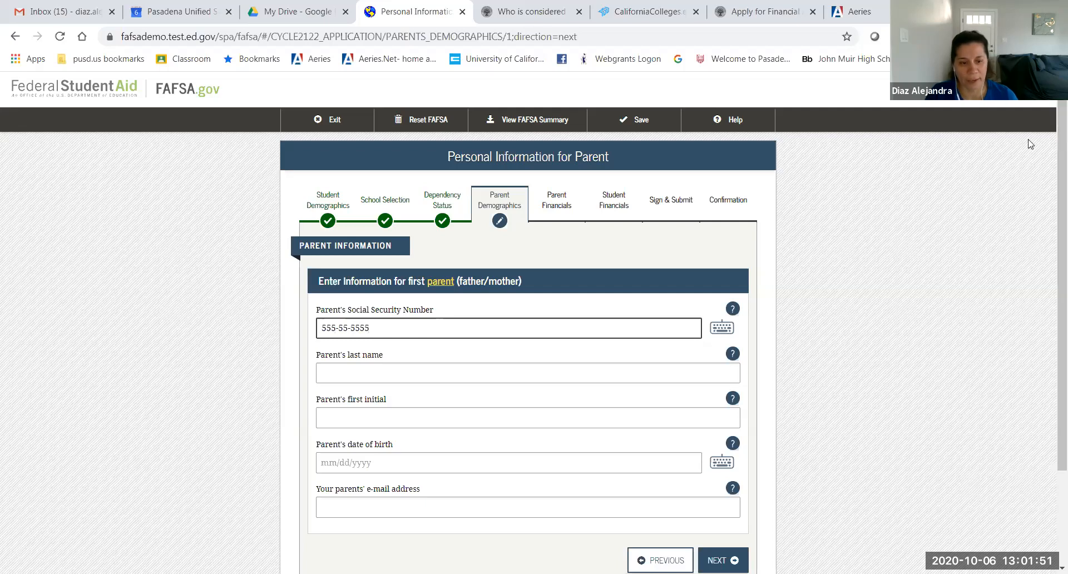
click(438, 383)
text(Robinson)
click(353, 412)
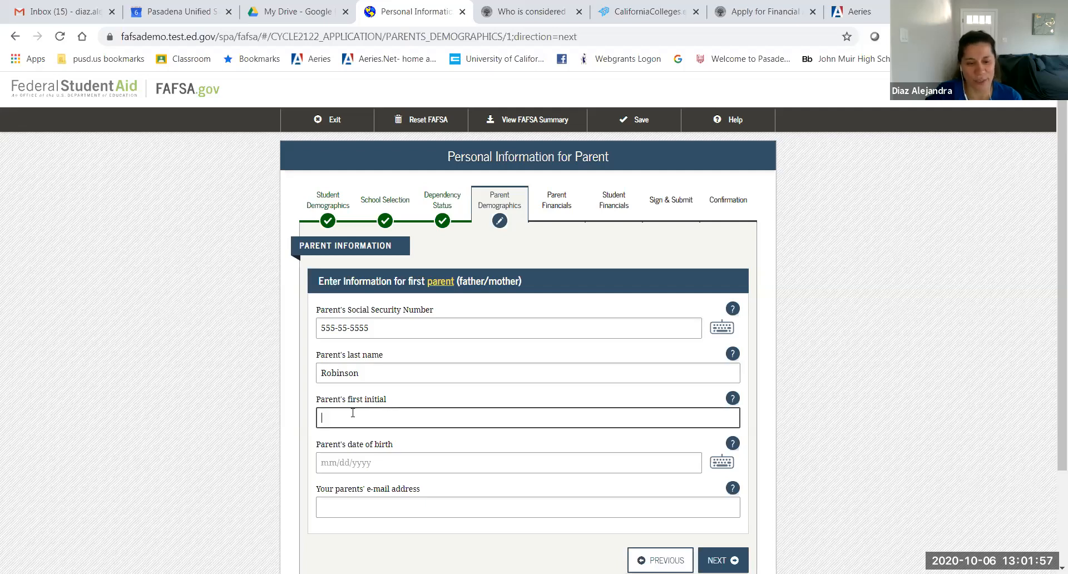
text(J)
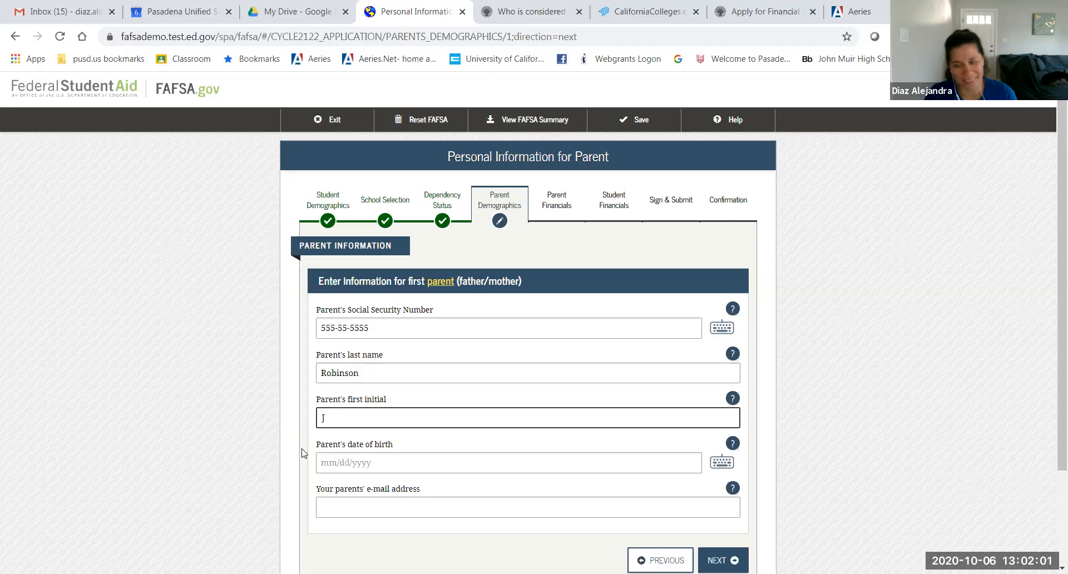
click(320, 462)
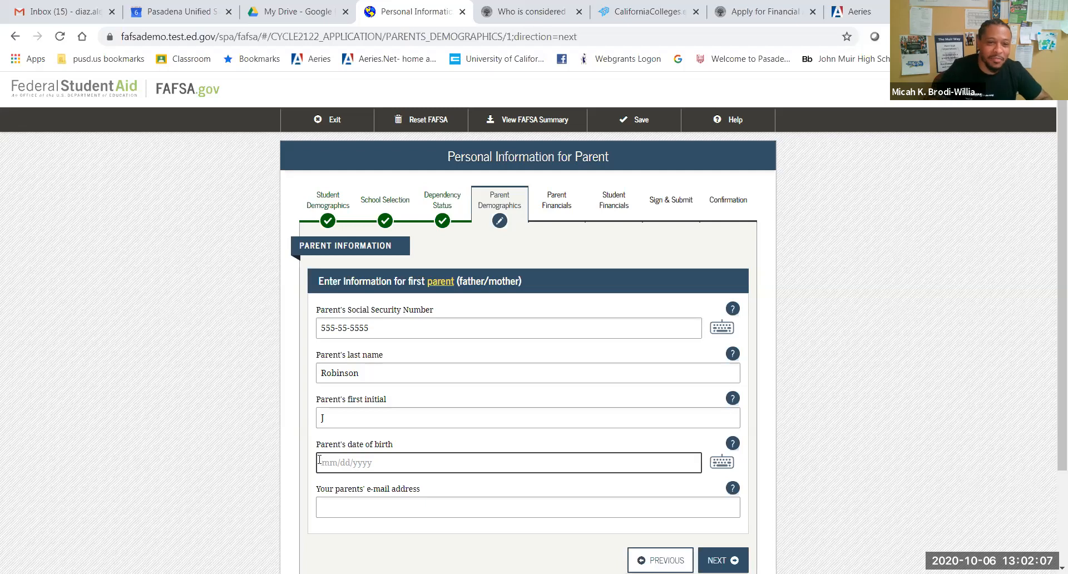
text(1006)
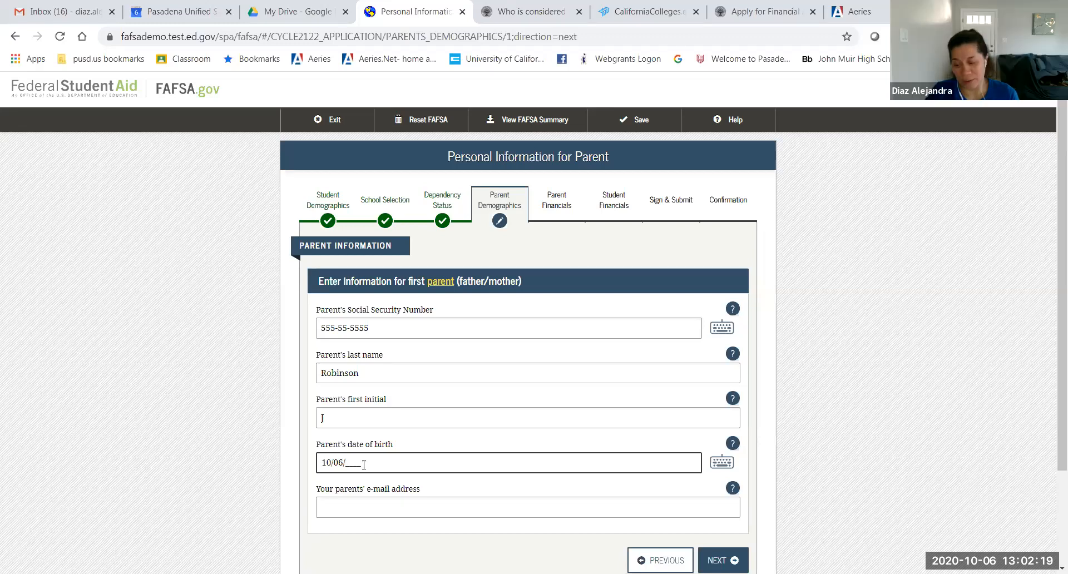
text(19)
text(78)
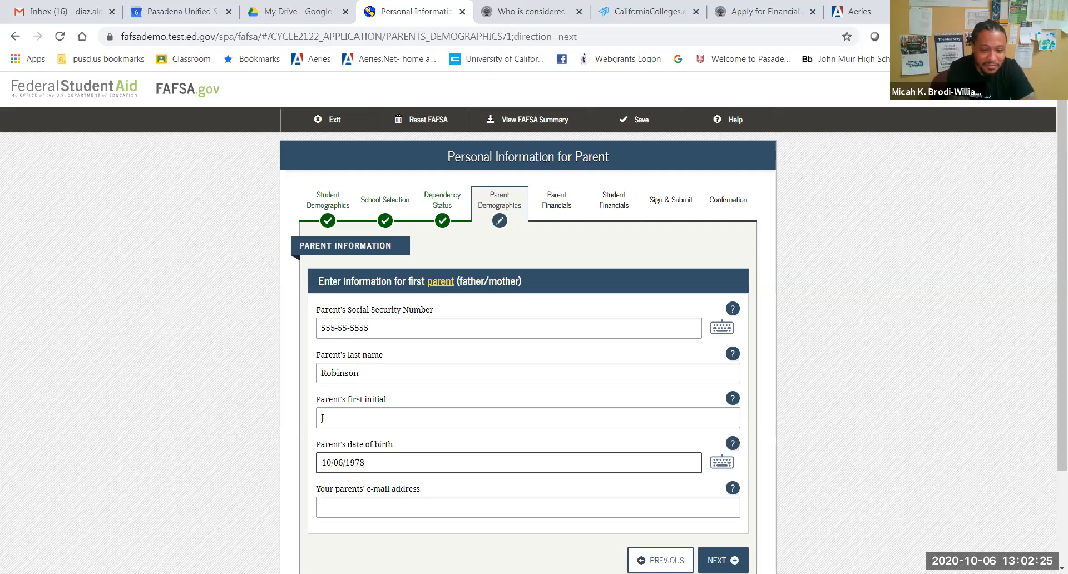
click(351, 506)
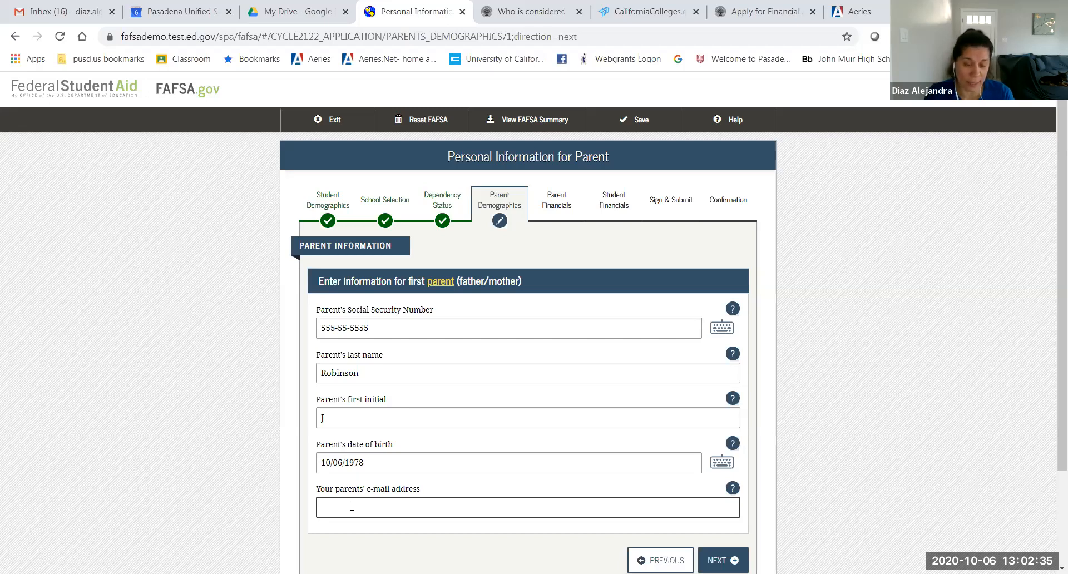
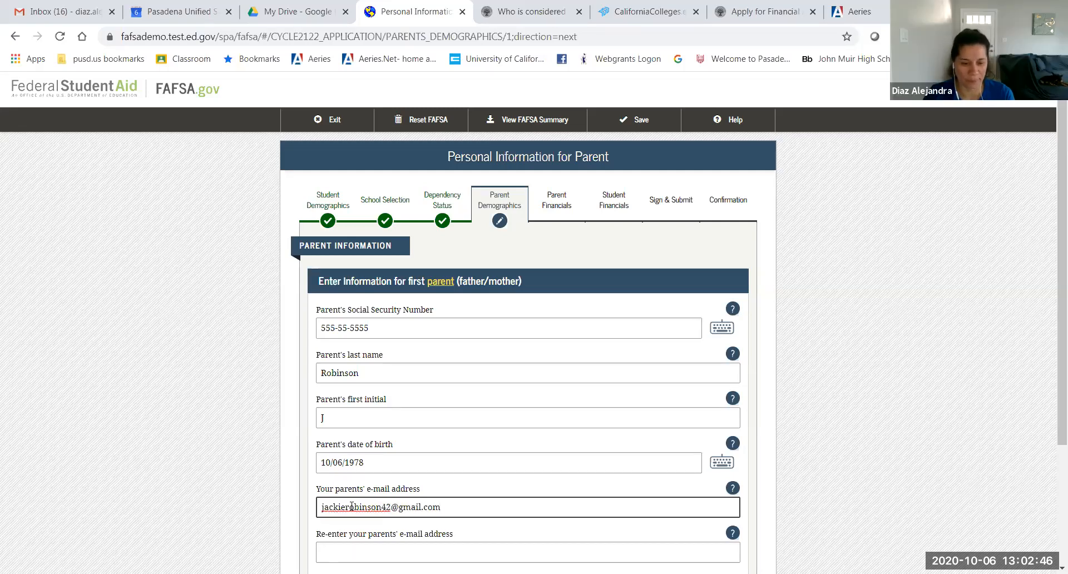
Step: Enter the parents' e-mail address and repeat it in the confirmation field
click(334, 542)
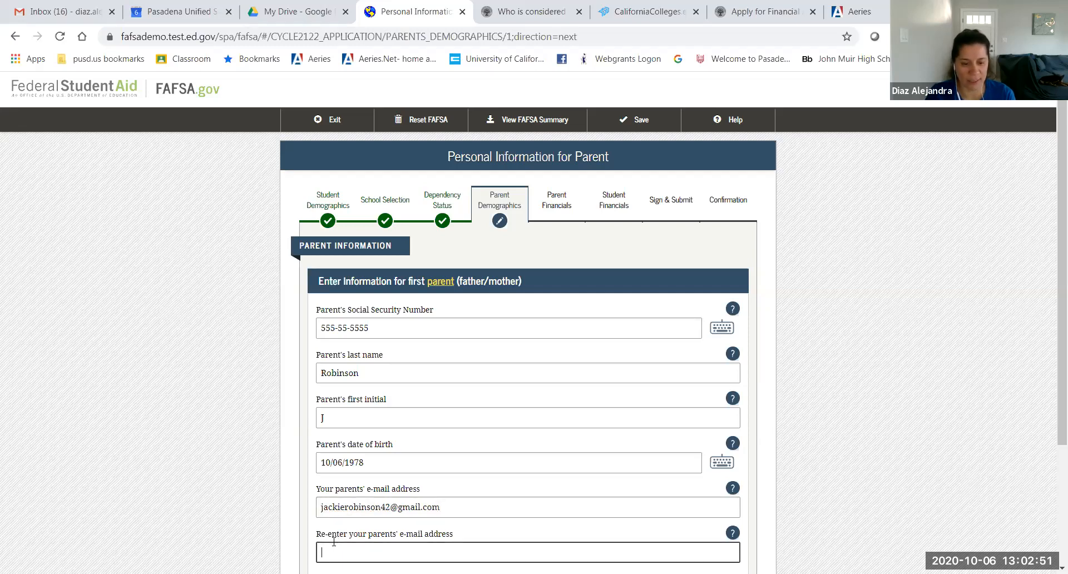
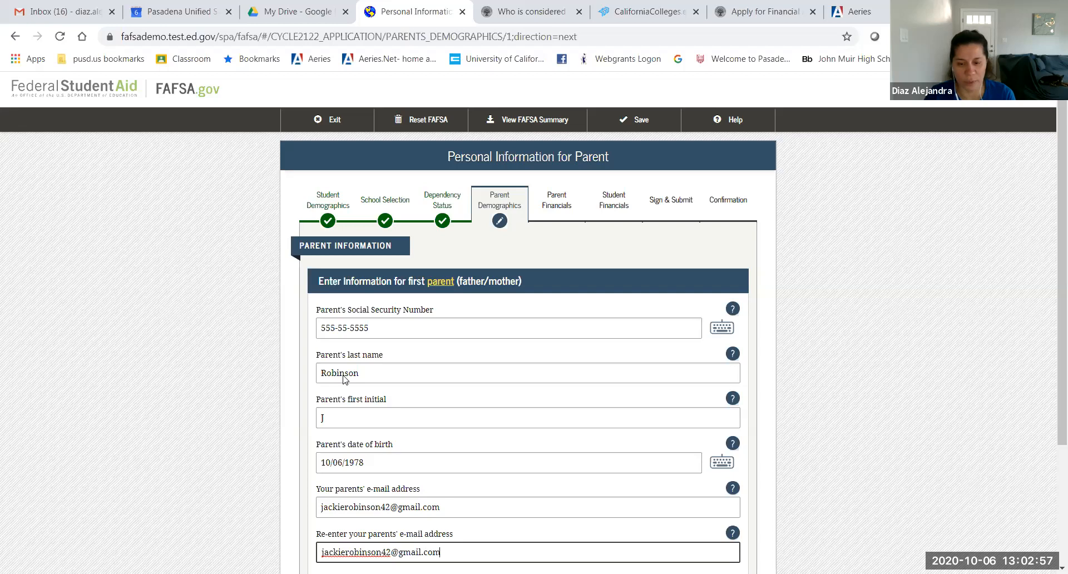
scroll(909, 456, down, 1)
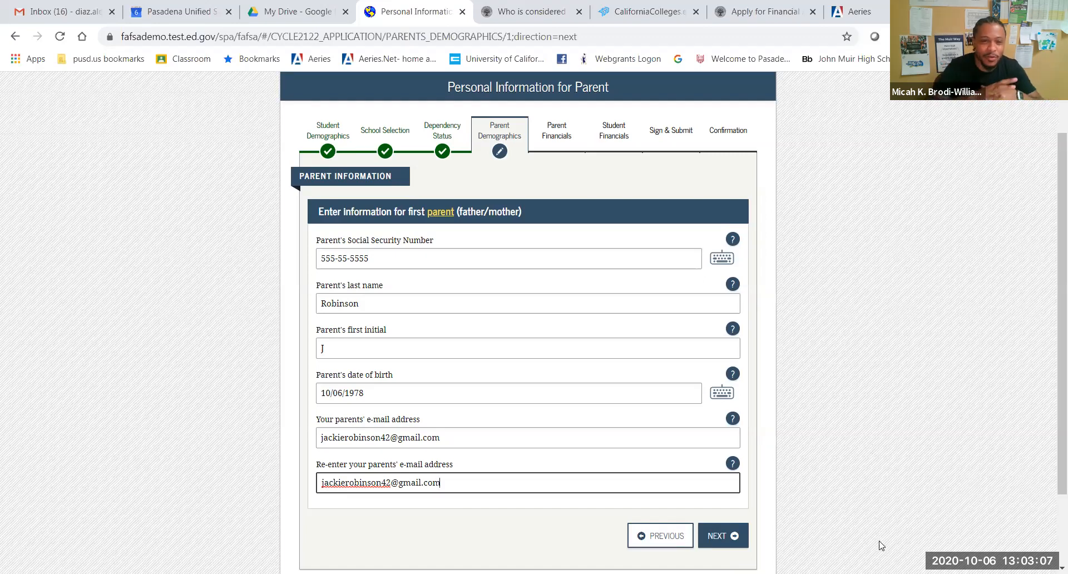
Step: Enter the other parent's Social Security number, last name and first initial, fixing a typo
click(717, 538)
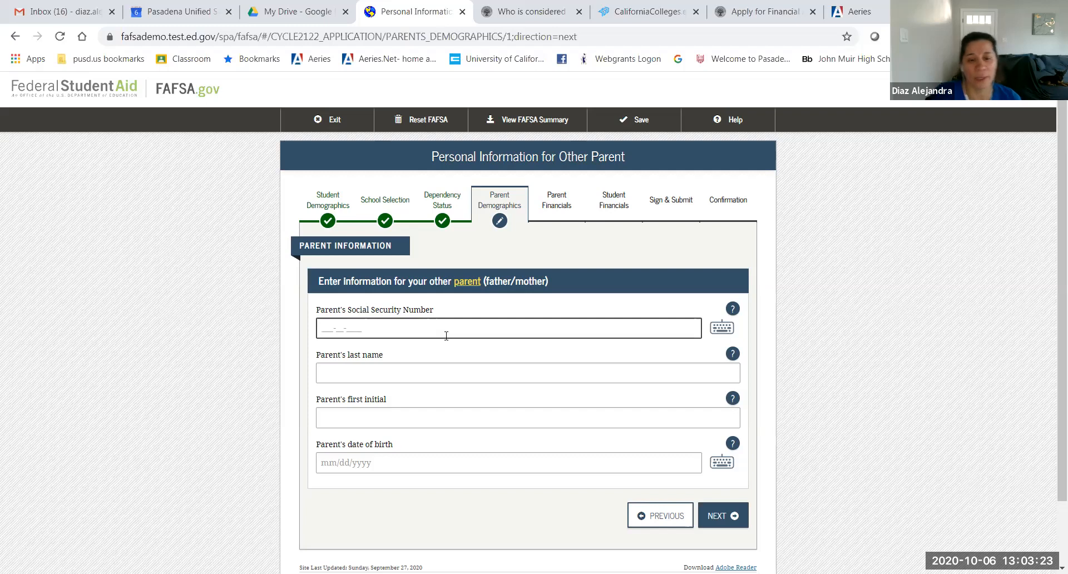
text(999-99-9999)
click(333, 365)
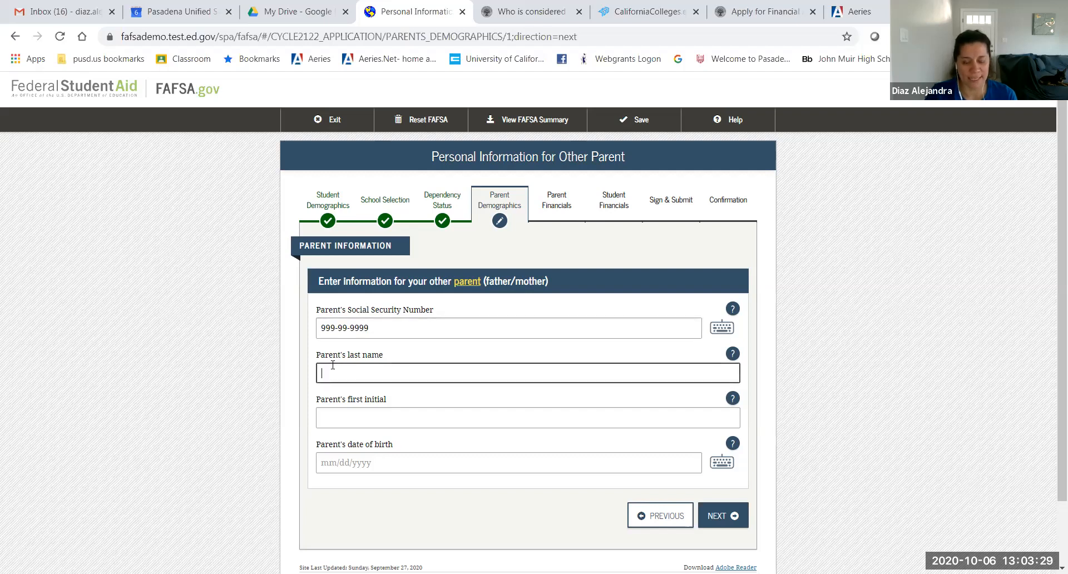
text(Mustanf)
key(BackSpace)
text(g)
key(Tab)
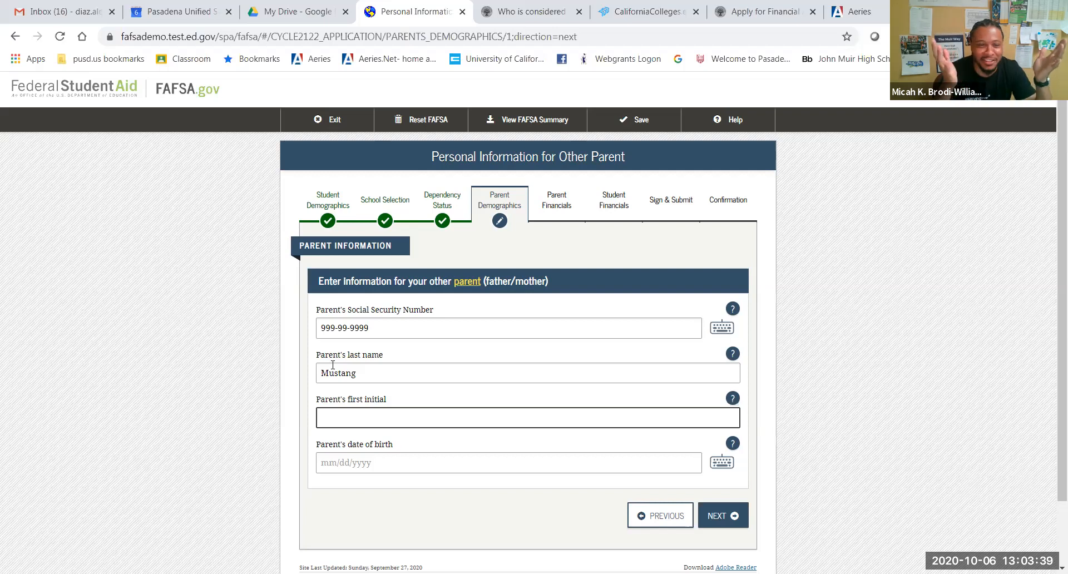
text(S)
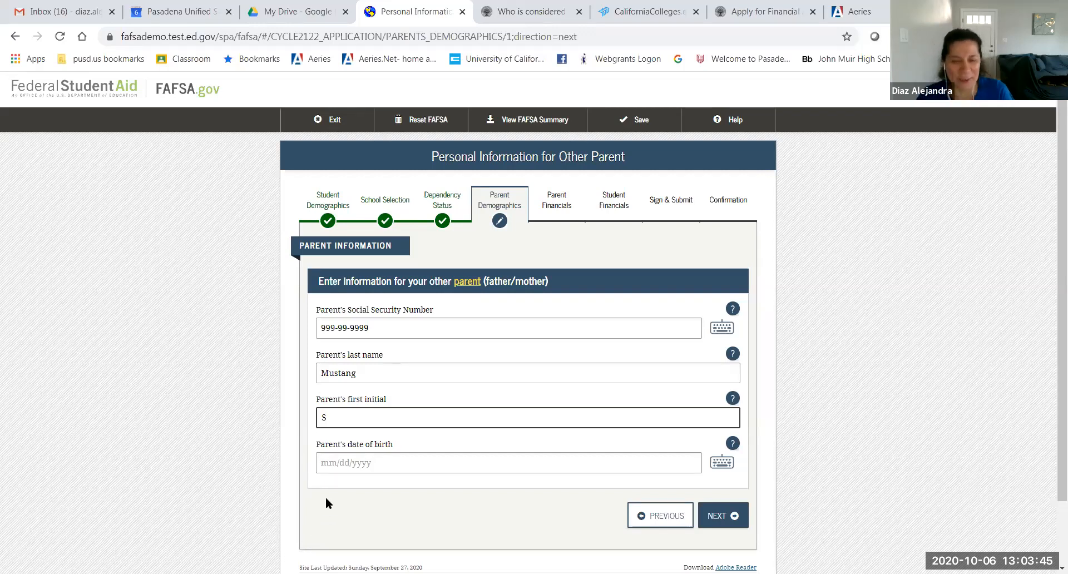
Step: Give the other parent birth date 02/14/1975 and continue to the next page
click(323, 461)
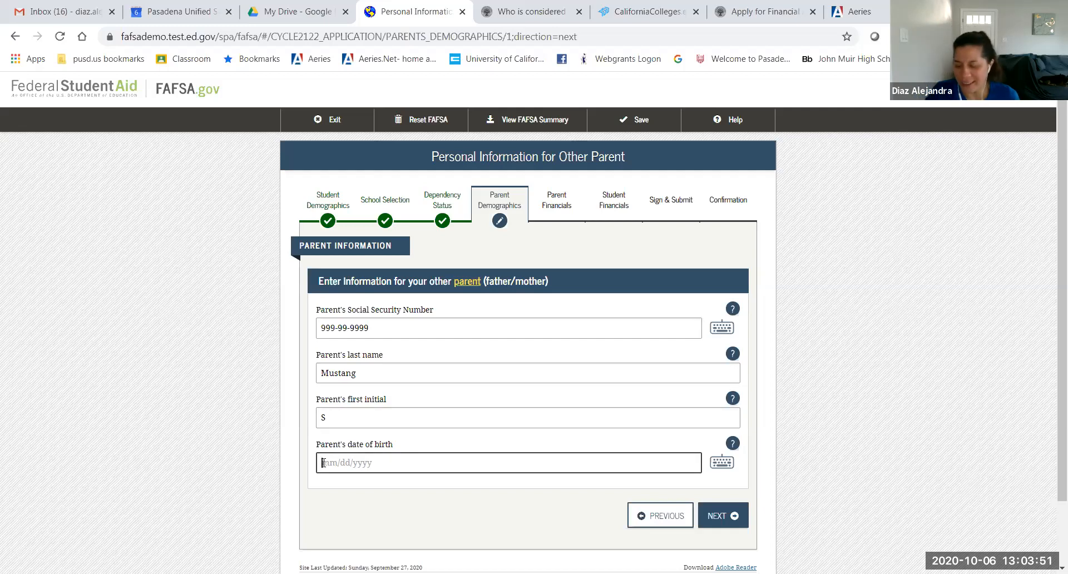
text(02/14/)
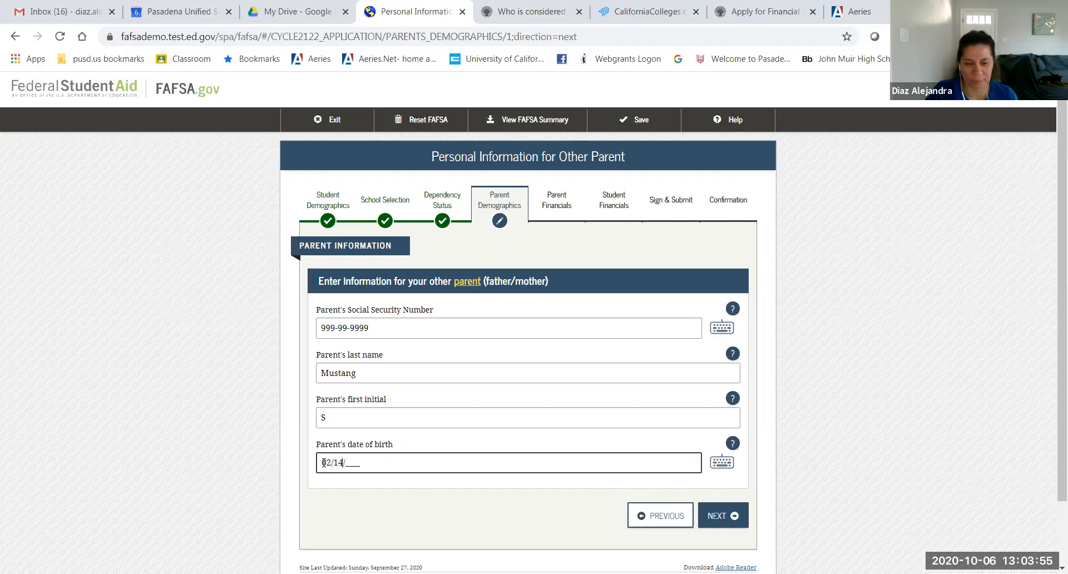
text(19)
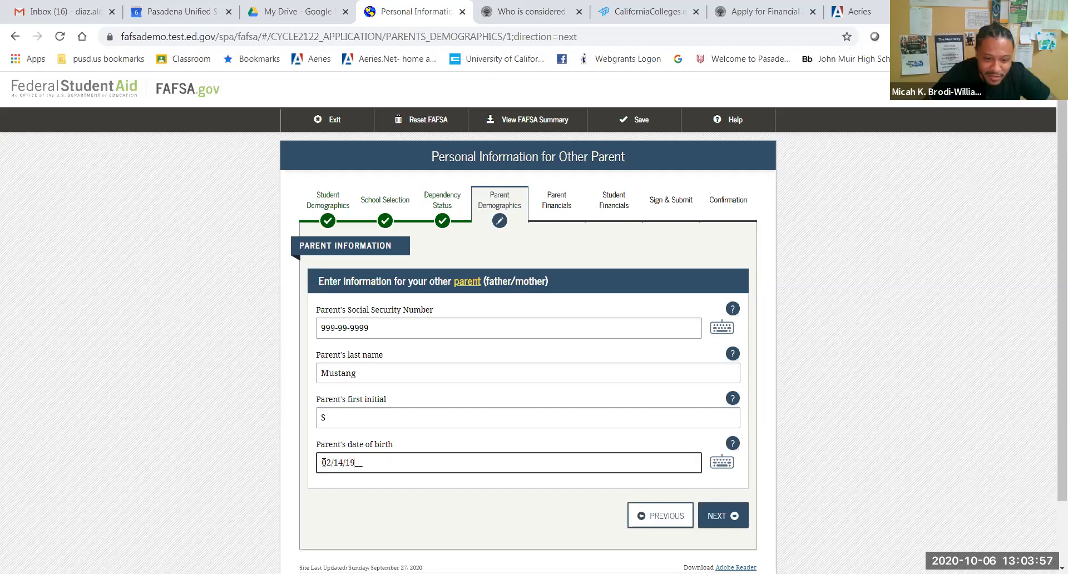
text(75)
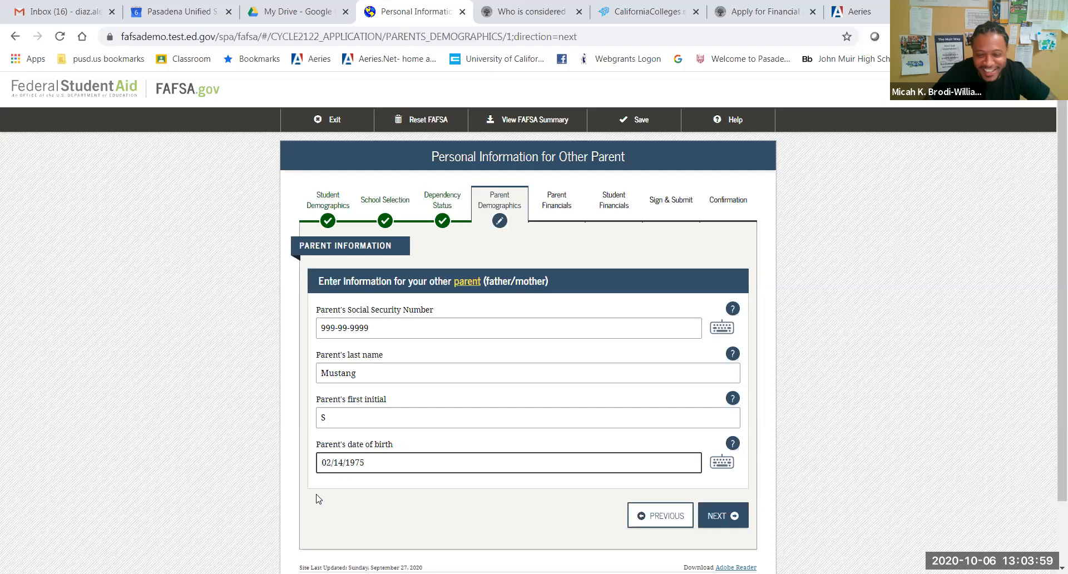
click(717, 515)
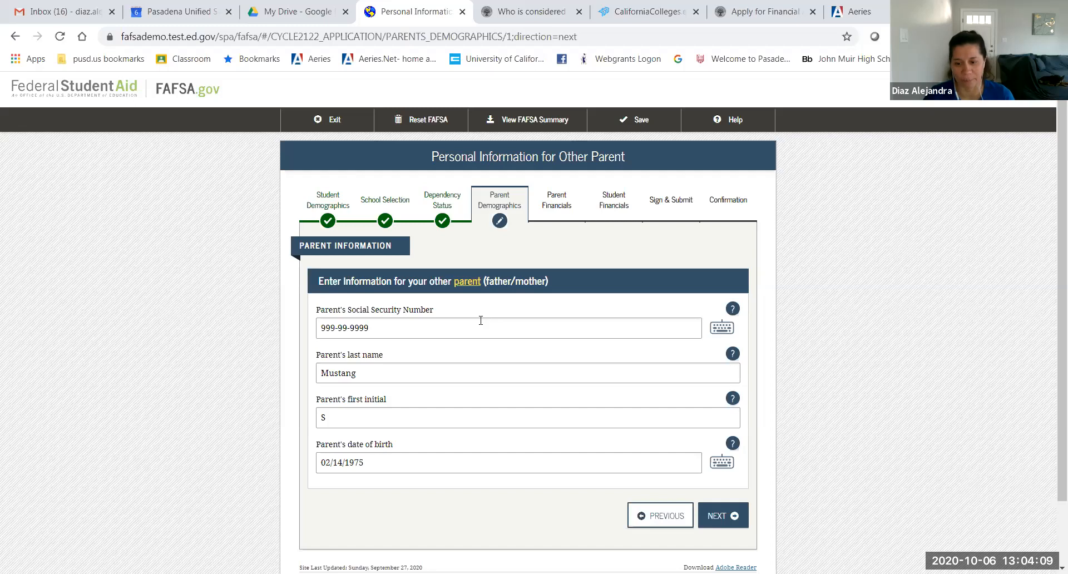
click(714, 517)
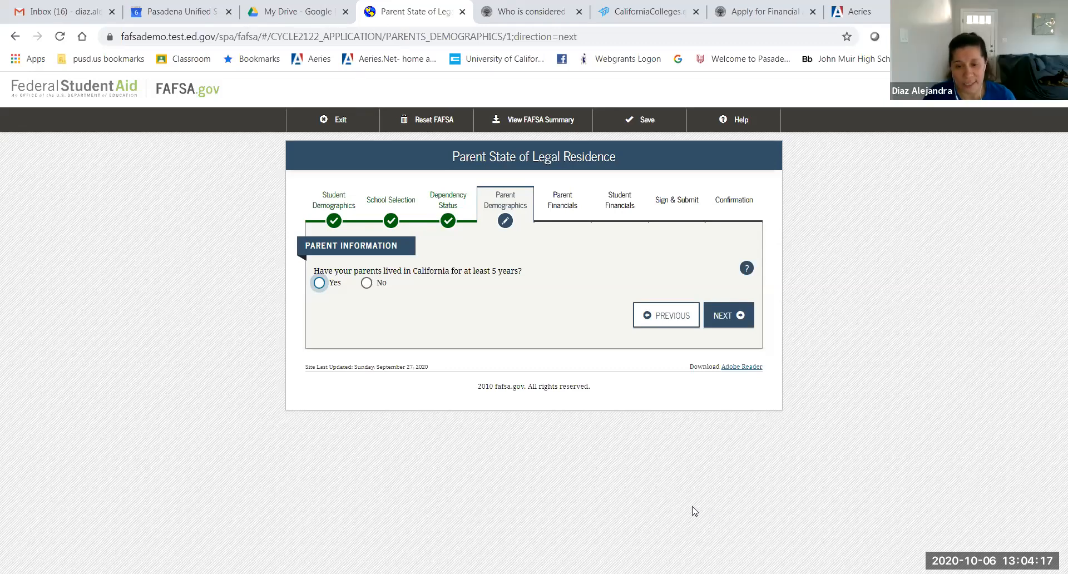
Step: Answer Yes to the parents living in California for 5 years and continue
click(319, 283)
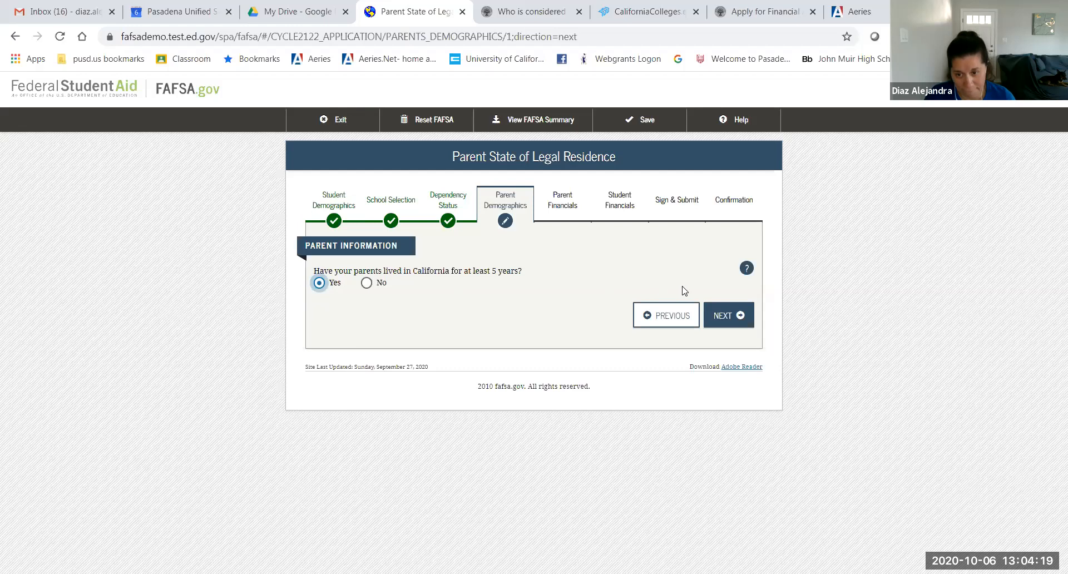
click(721, 315)
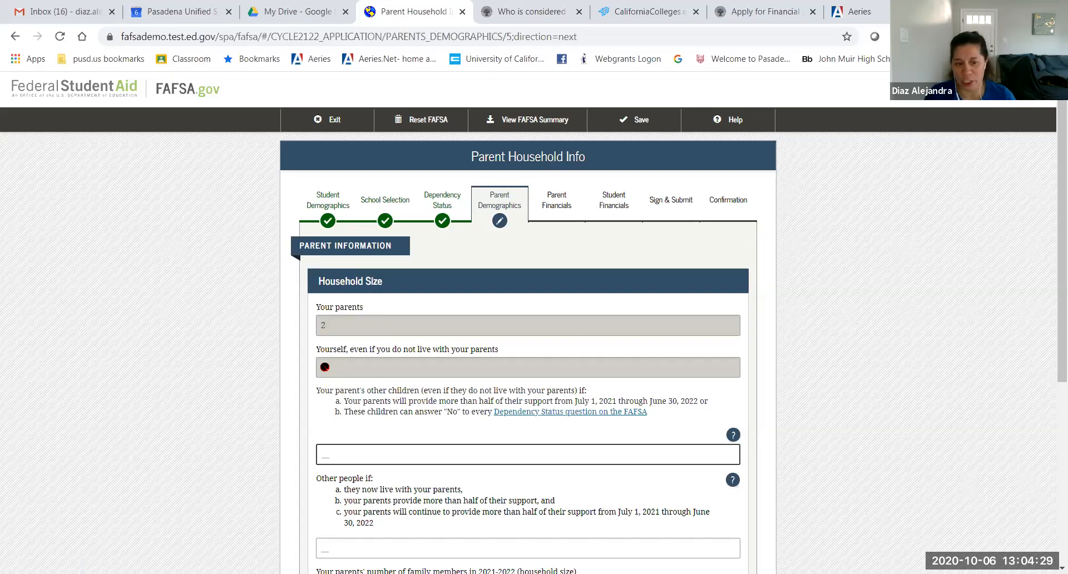
Step: Enter 4 other children, 1 other person and 2 in college, giving household size 8
scroll(522, 366, down, 1)
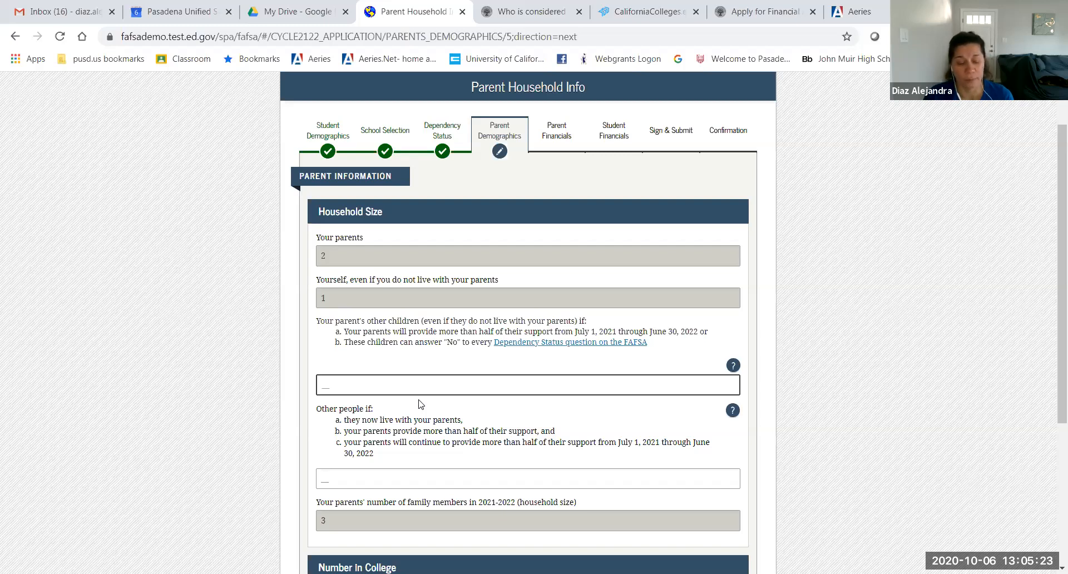
text(4)
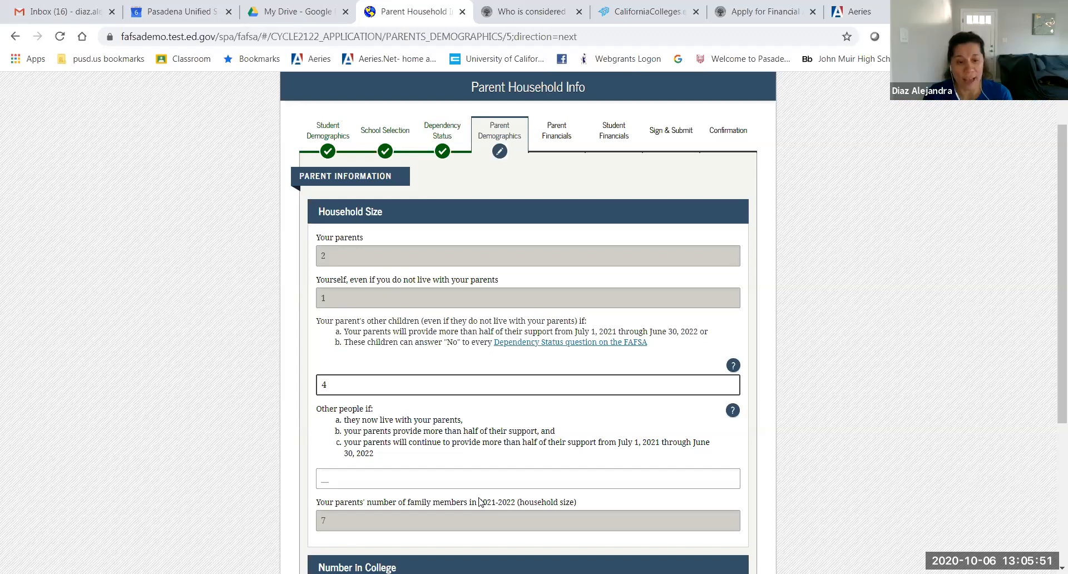
click(369, 481)
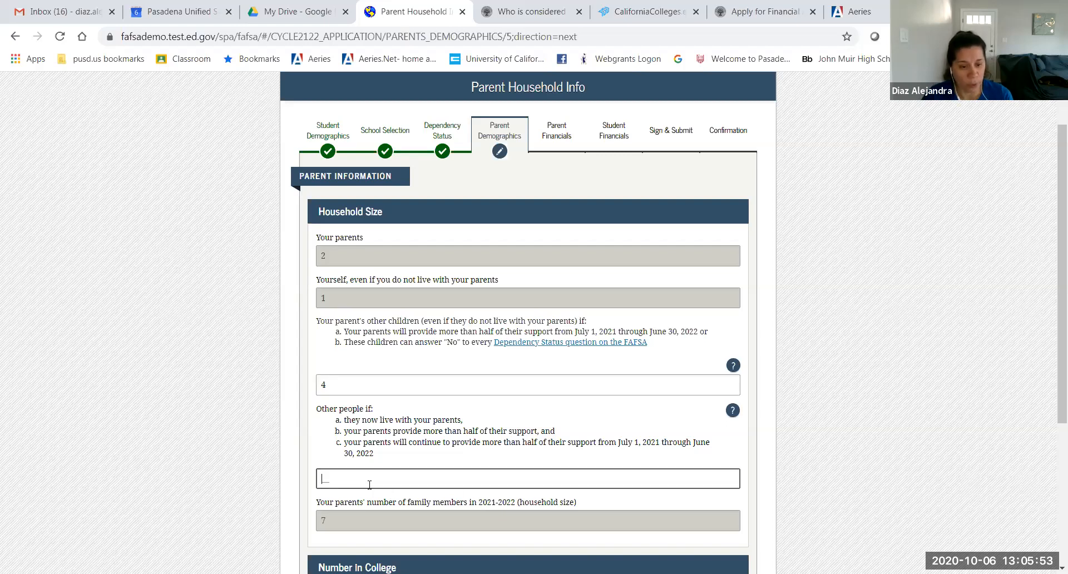
text(1)
click(840, 446)
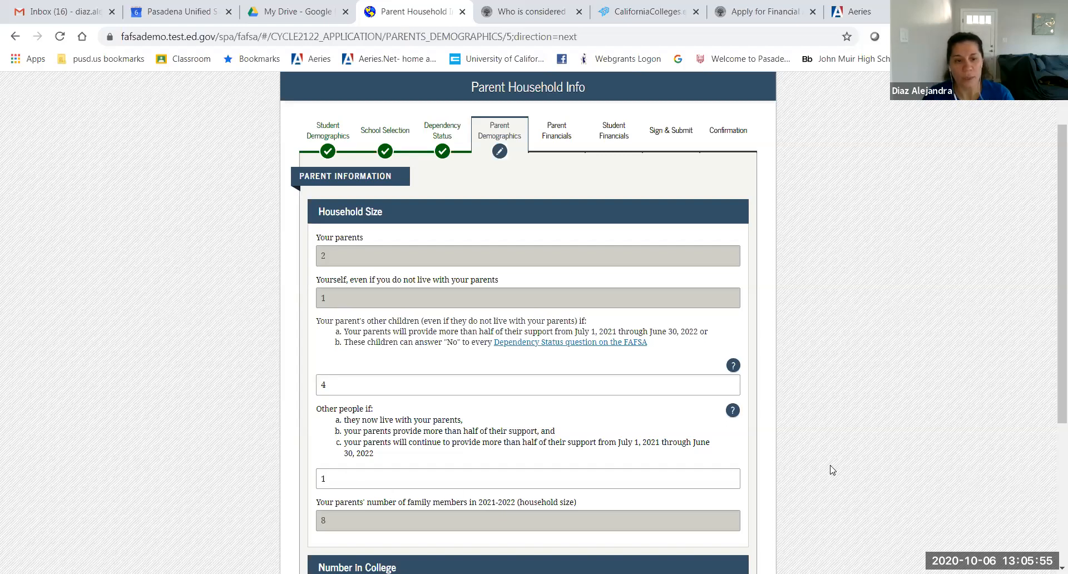
scroll(833, 470, down, 2)
scroll(832, 470, down, 1)
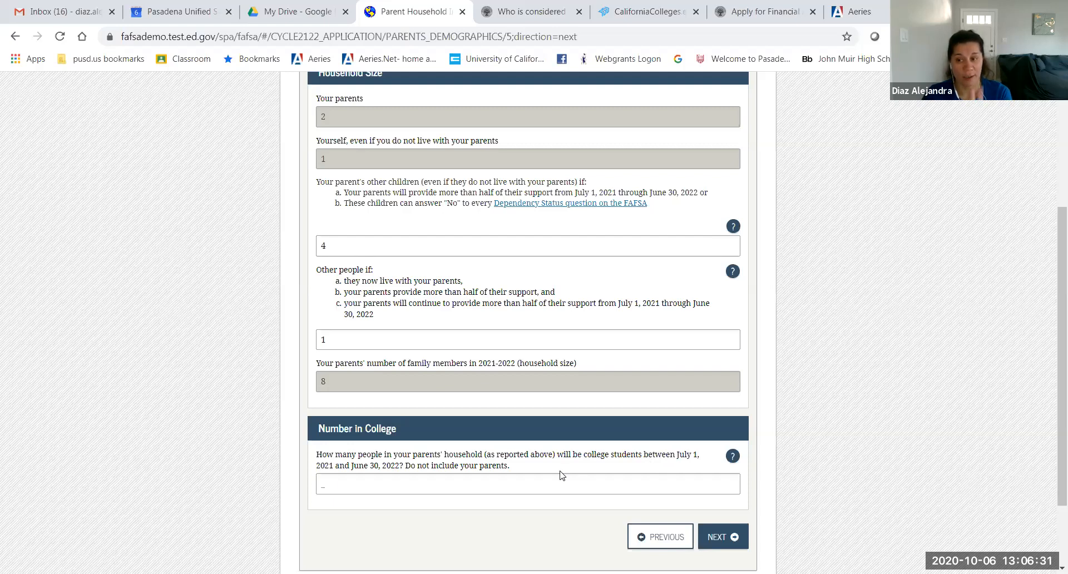
click(323, 485)
text(2)
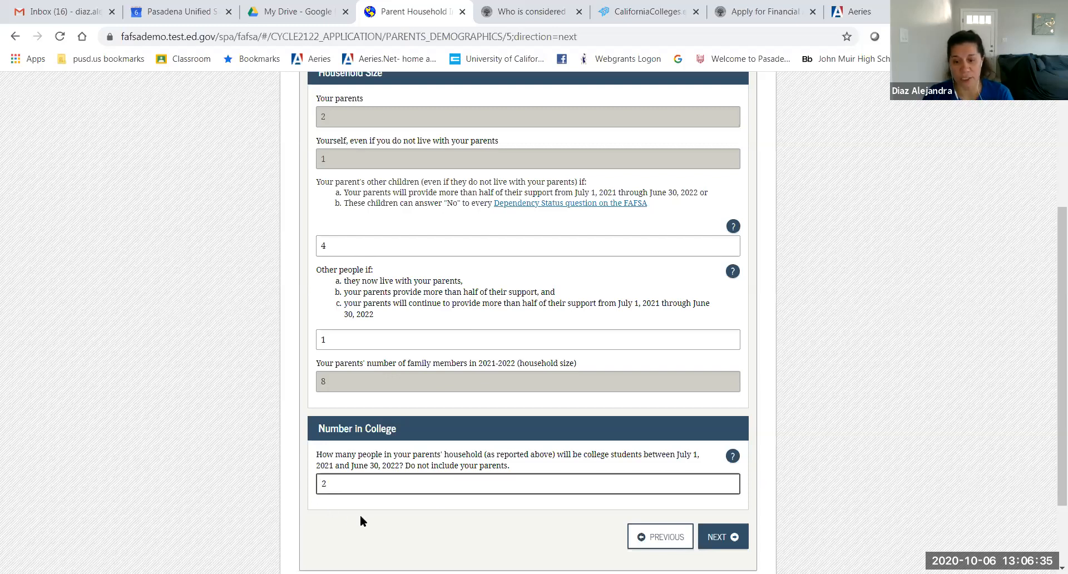
click(723, 537)
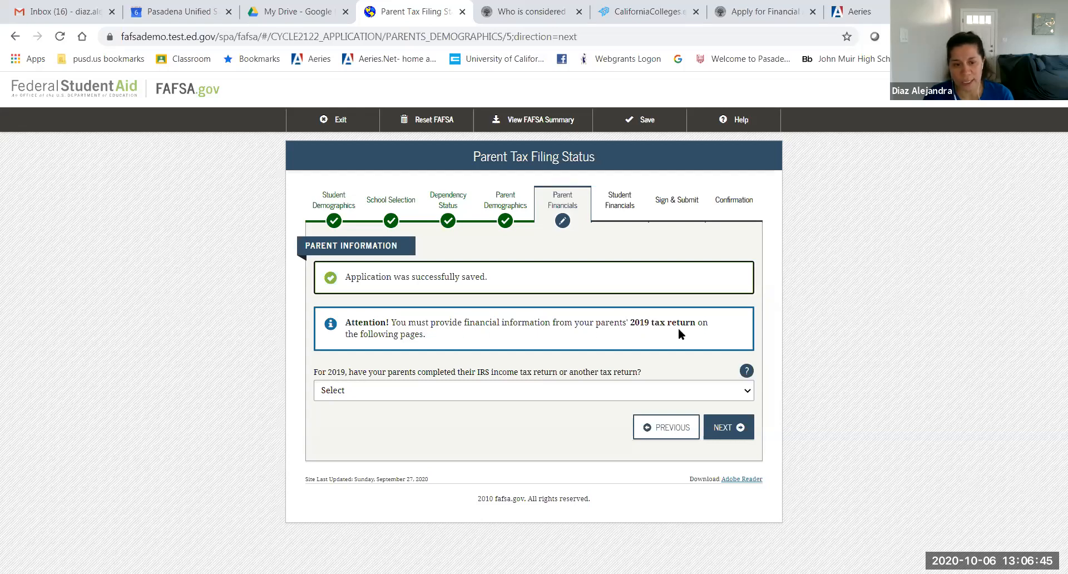
Step: Mark the parents' 2019 tax return as Already completed
click(566, 398)
click(566, 398)
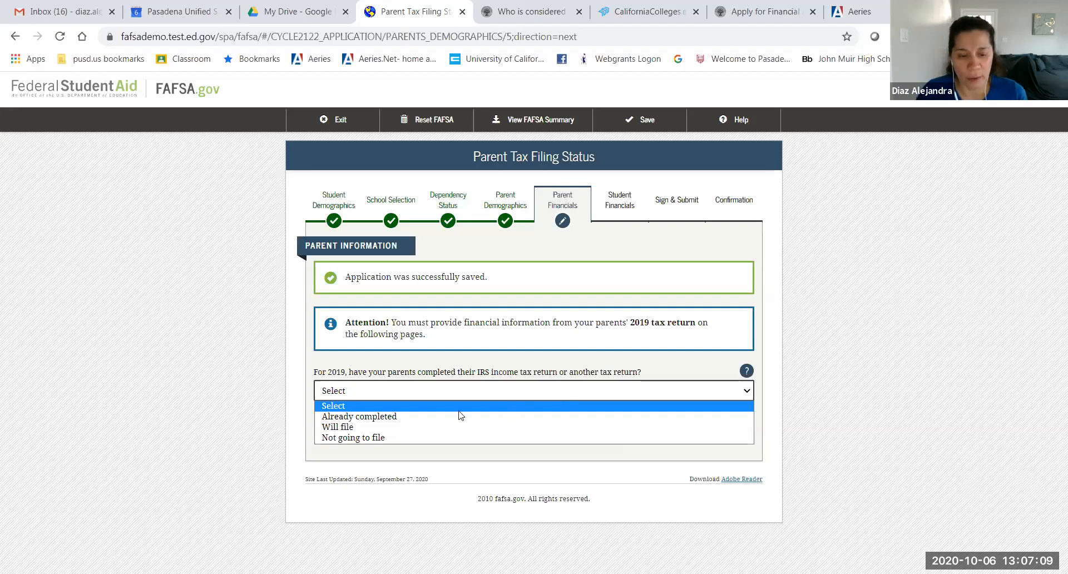
click(445, 417)
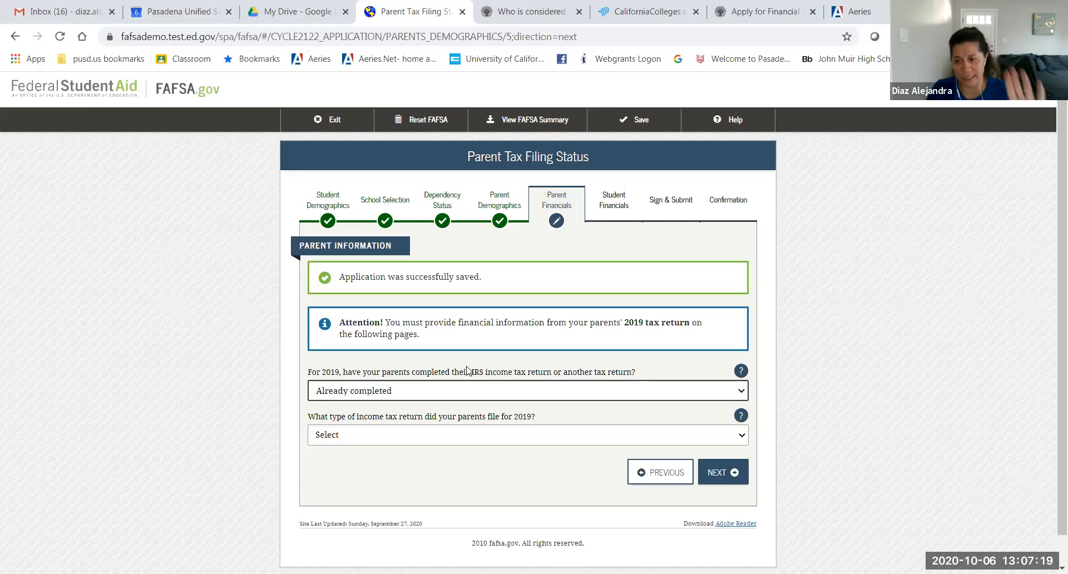
Step: Set the parents' return type to IRS 1040, then move past the Data Retrieval Tool notice
click(413, 439)
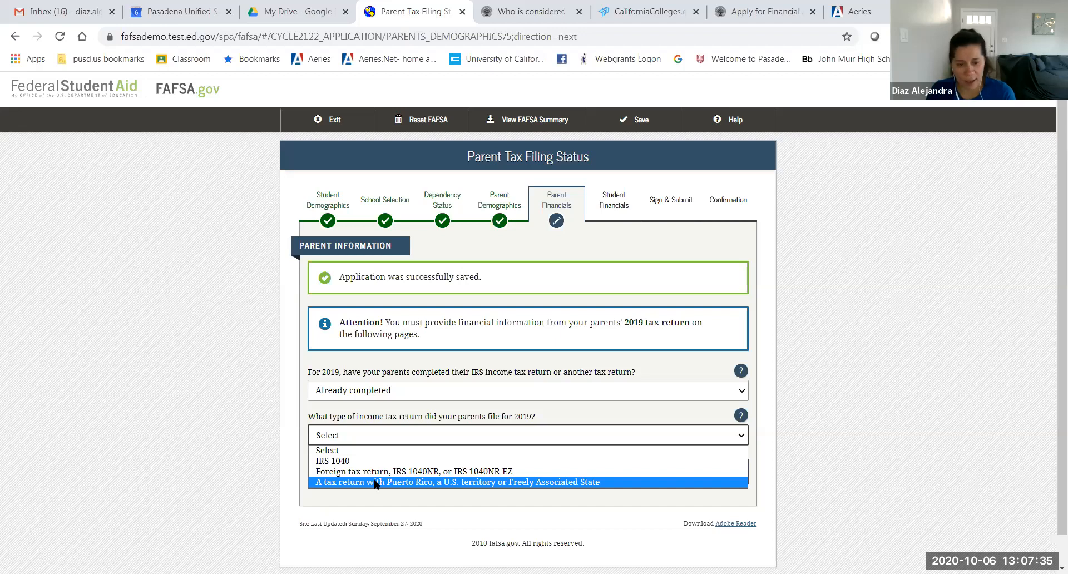
click(336, 461)
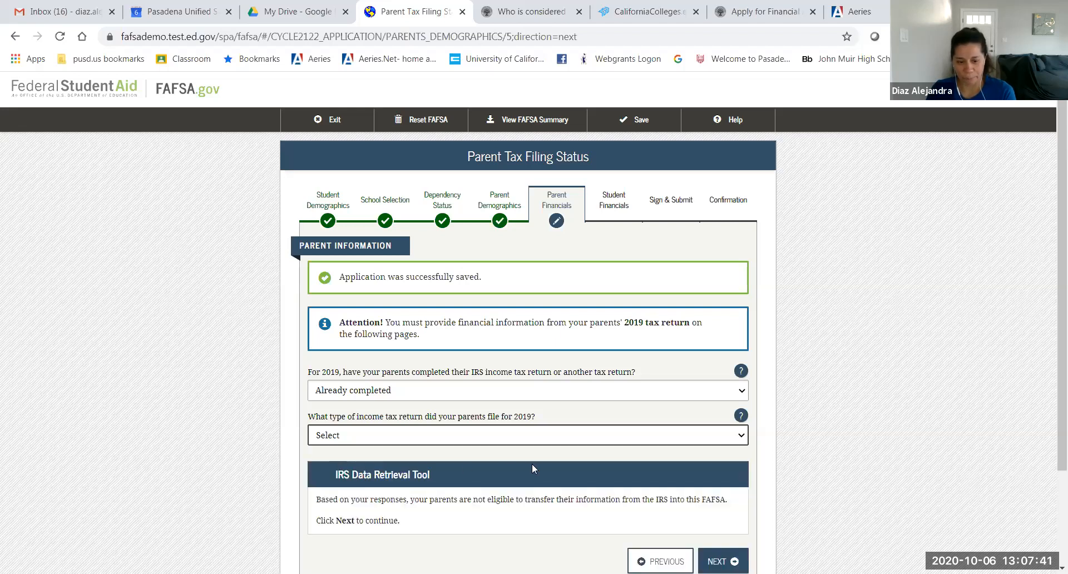
scroll(533, 466, down, 2)
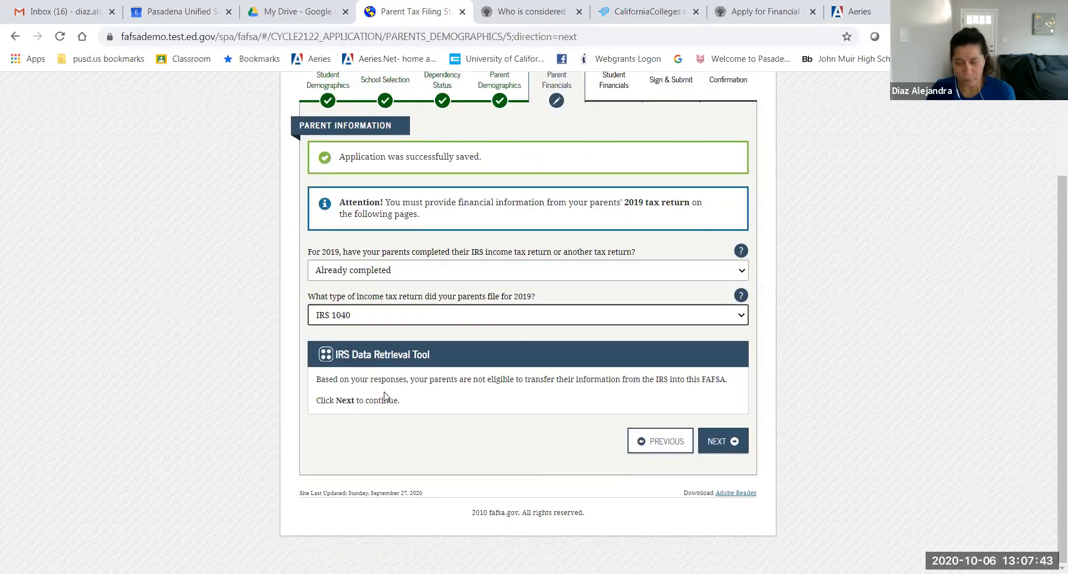
drag(370, 378, 502, 405)
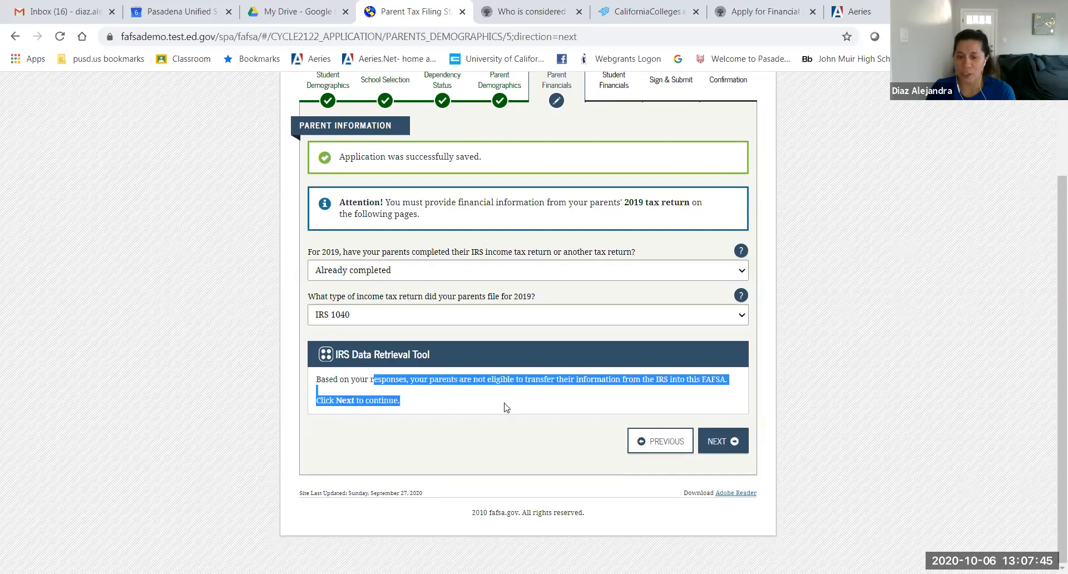
click(505, 407)
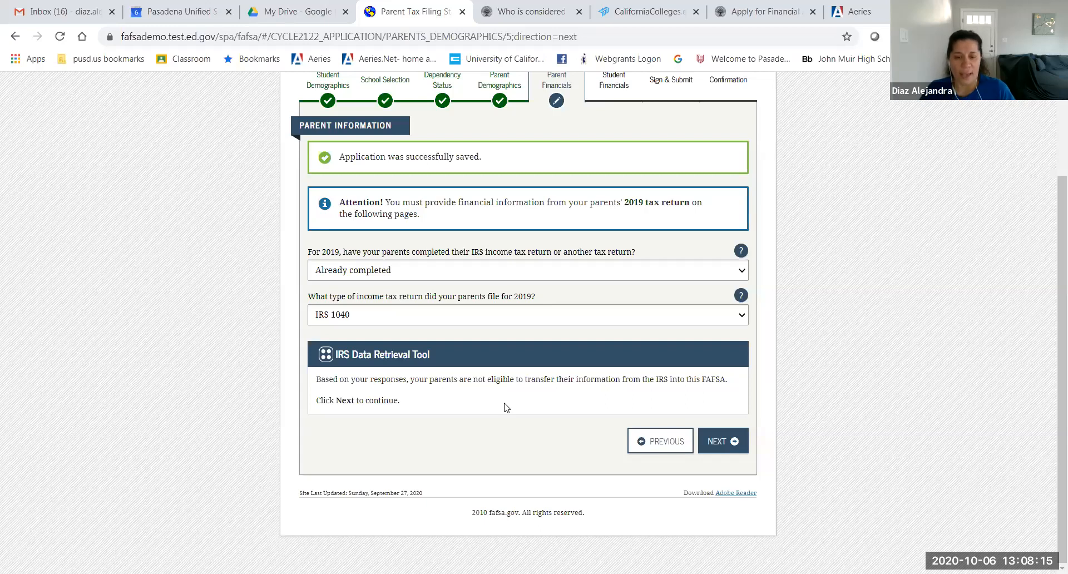
click(718, 437)
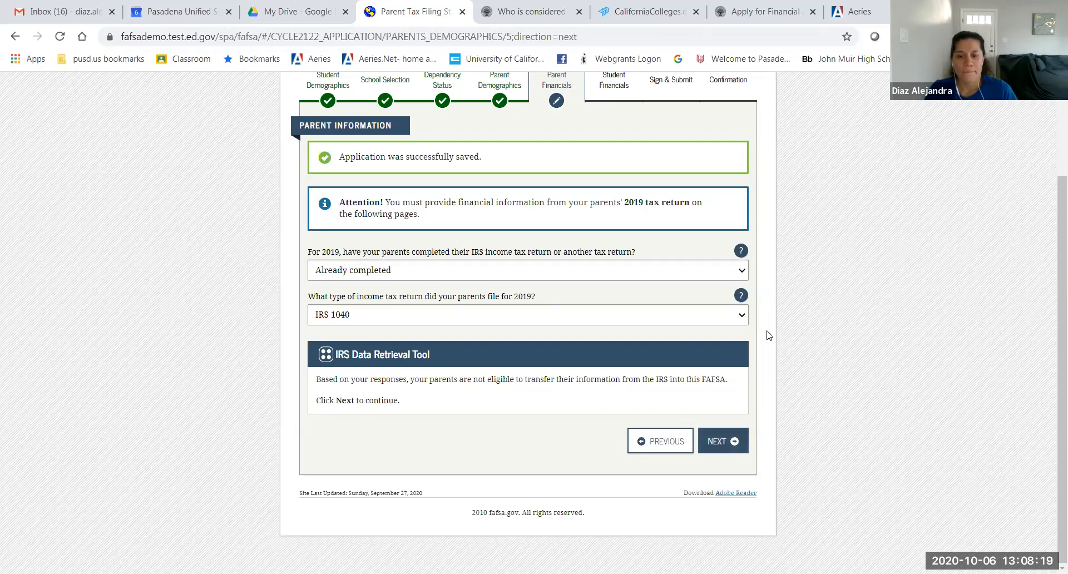
Step: Enter 13,550 as the parents' 2019 adjusted gross income and submit it
click(713, 440)
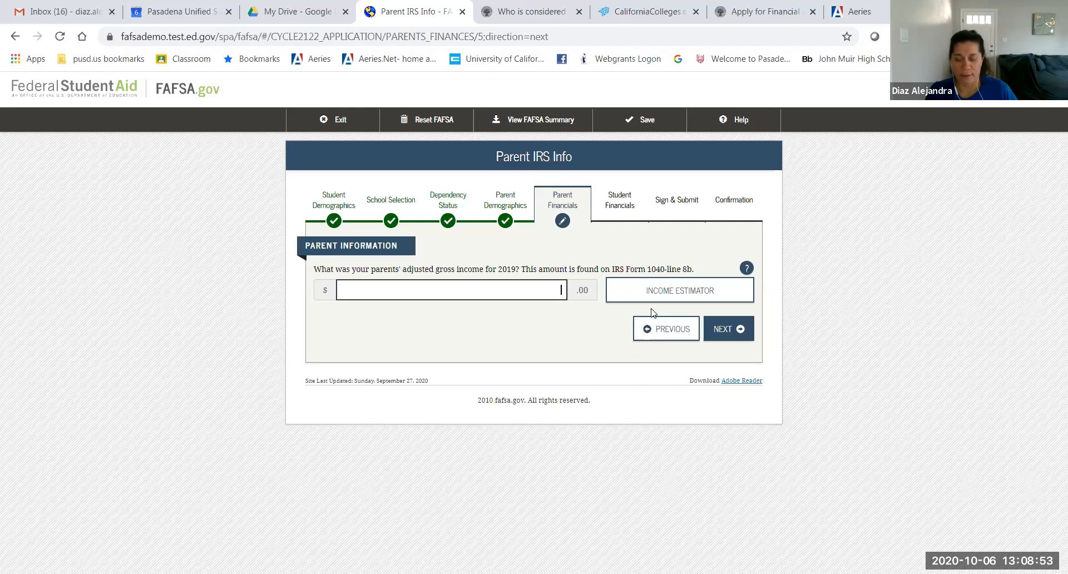
text(13,550)
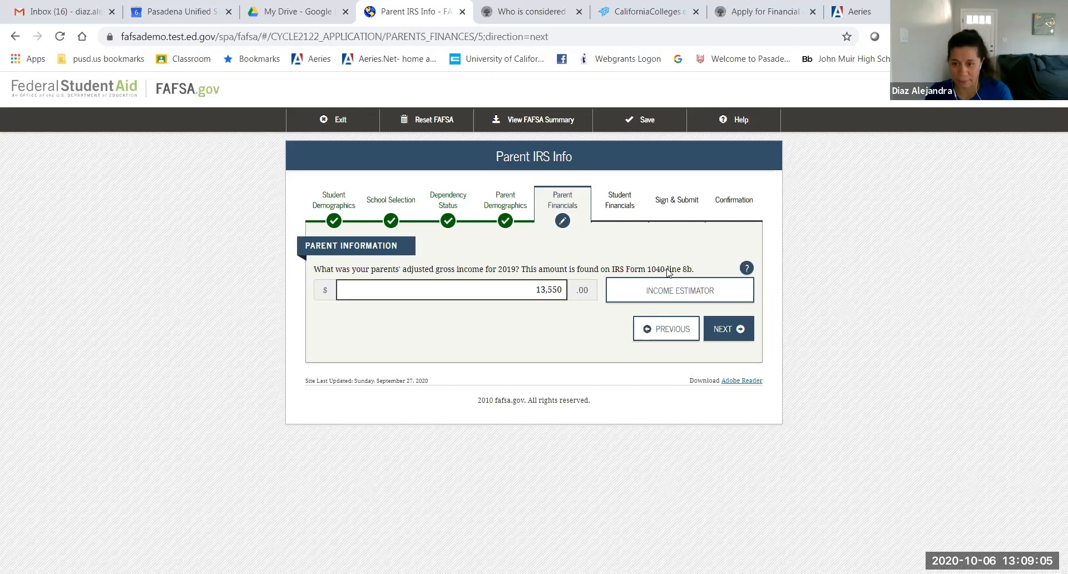
click(710, 334)
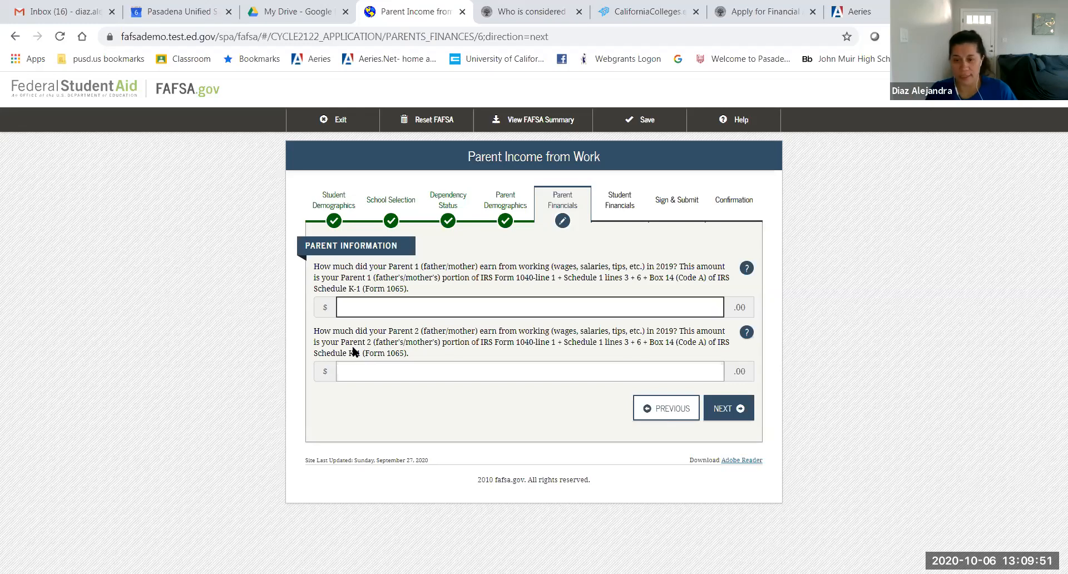
Step: Enter 0 as Parent 2's 2019 work earnings and submit both parents' earnings
click(661, 370)
text(0)
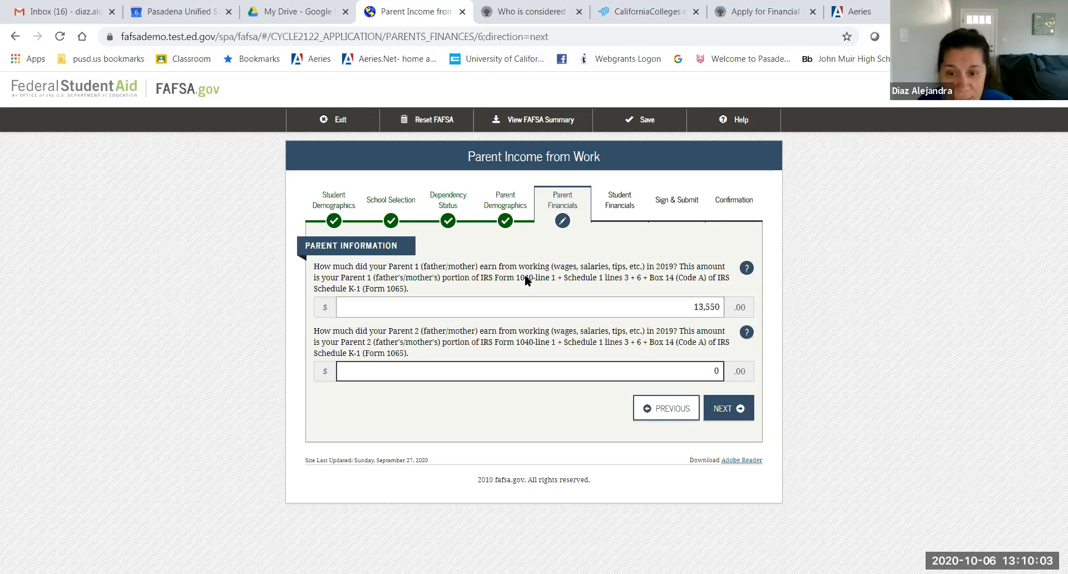
click(717, 406)
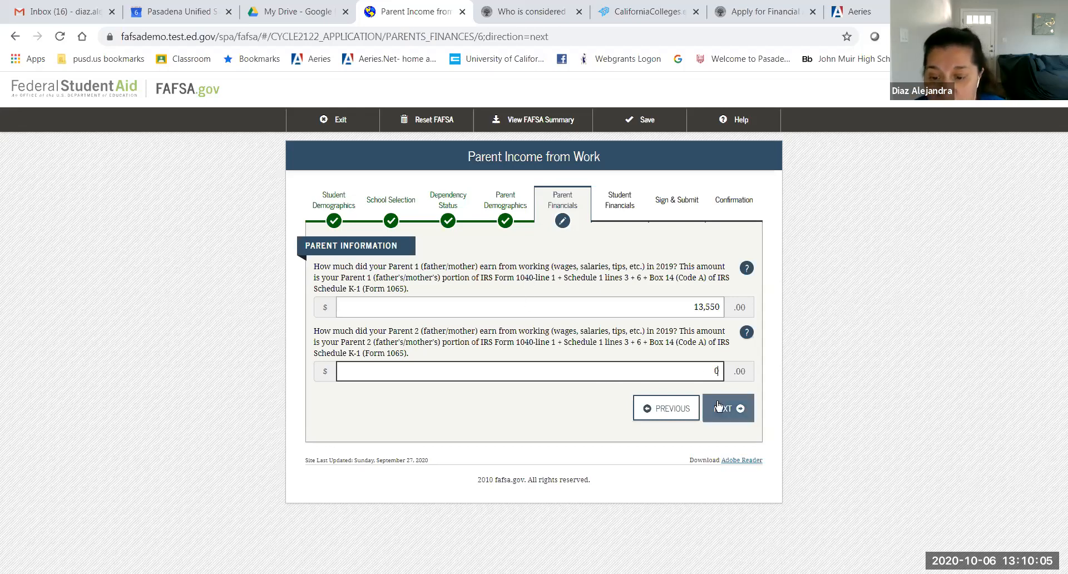
click(717, 406)
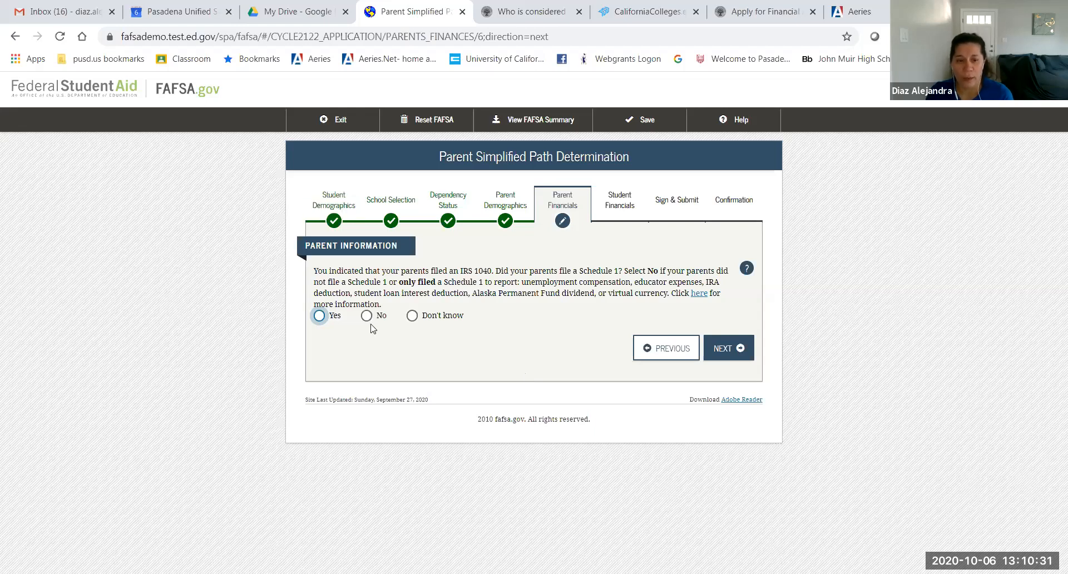
Step: Answer Don't know for Schedule 1 and open the dislocated worker explanation in a new tab
click(411, 316)
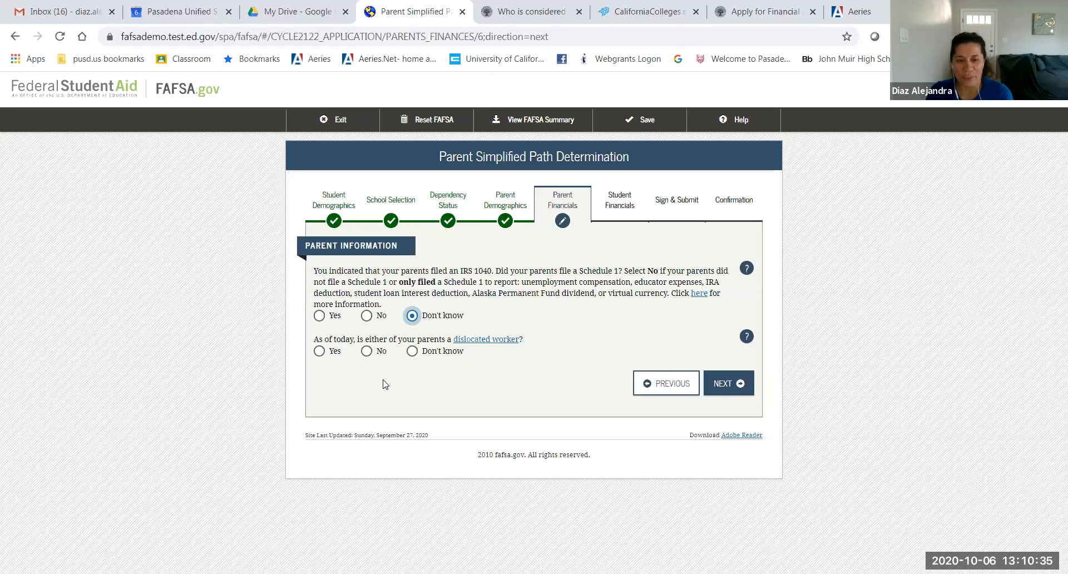
click(490, 340)
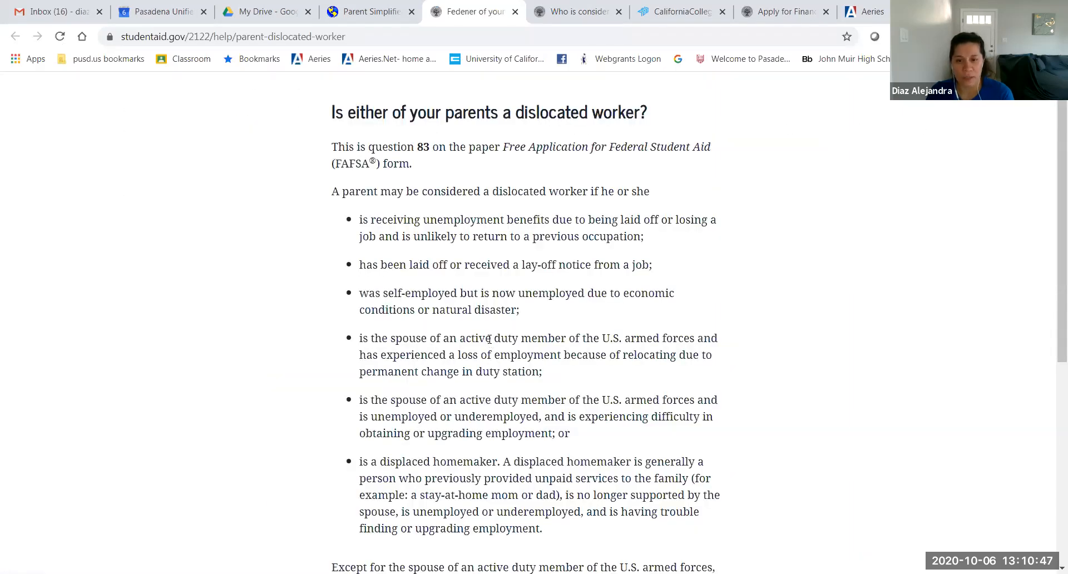
Step: Return to the FAFSA Parent Simplified Path Determination tab
click(370, 17)
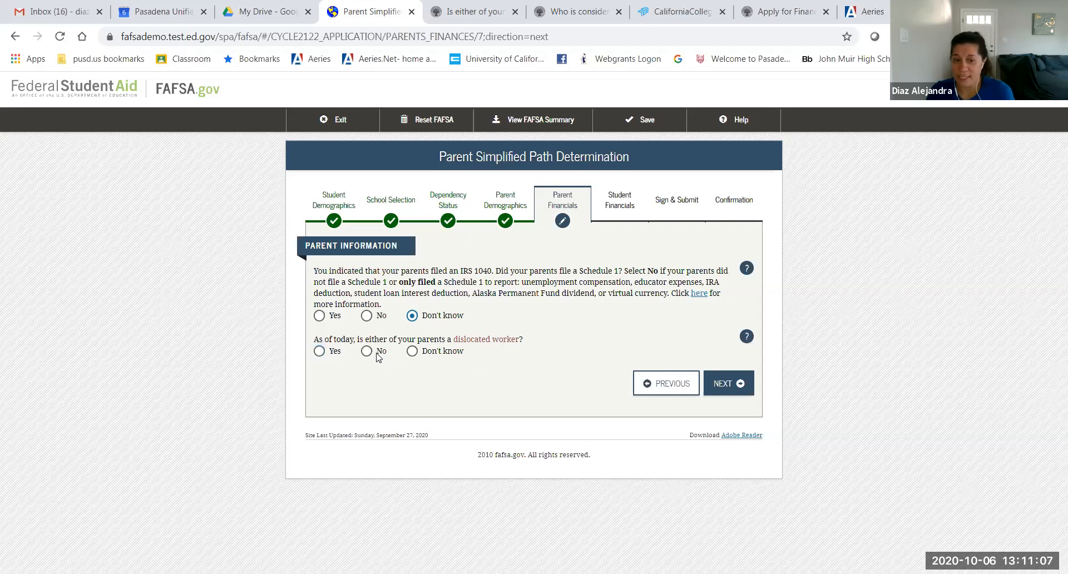
Step: Answer Don't know to the dislocated worker question
click(412, 350)
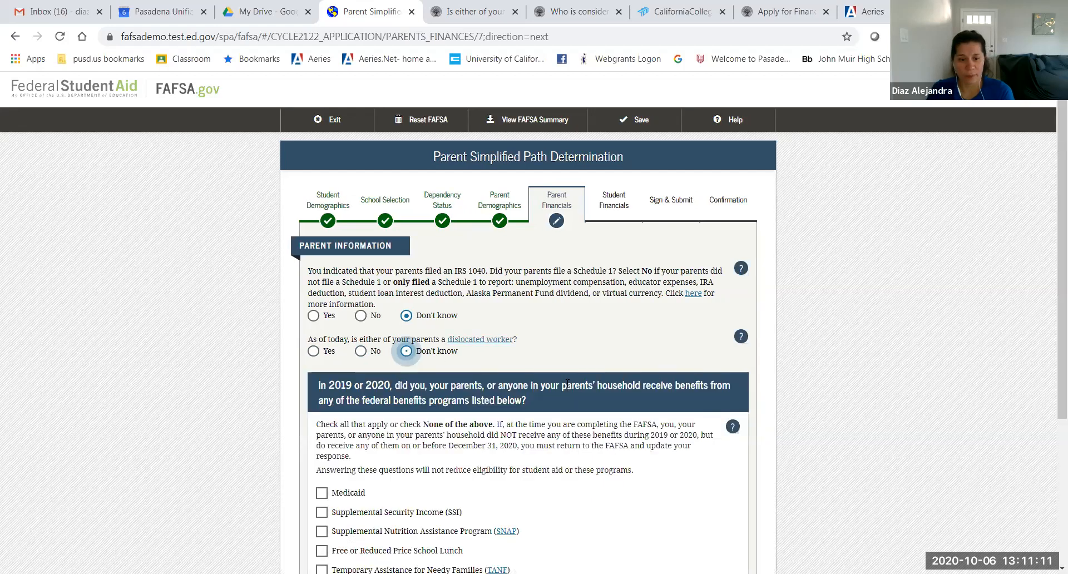
scroll(567, 383, down, 2)
scroll(567, 384, down, 1)
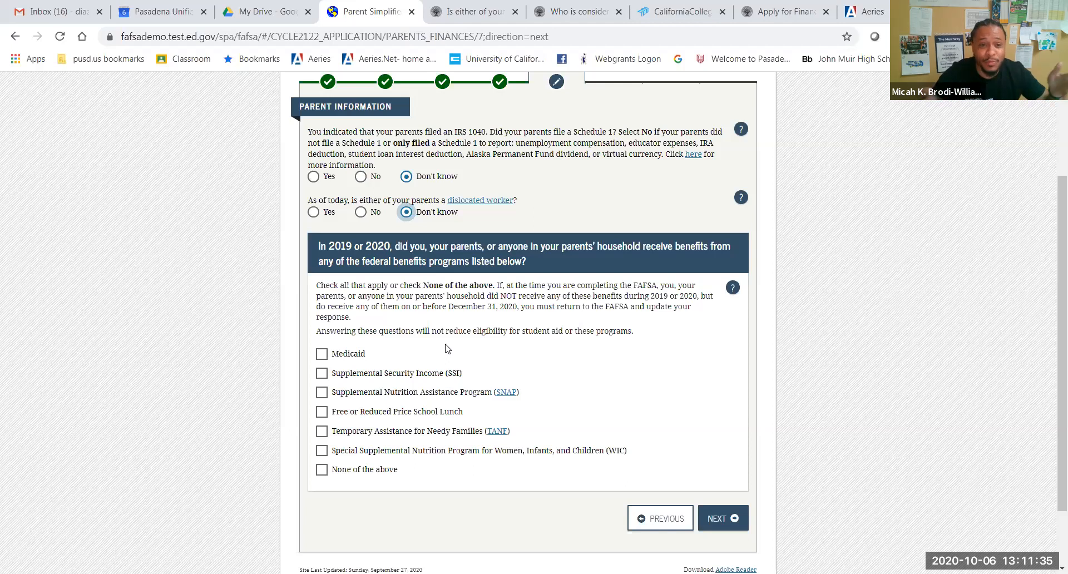
Step: Check Free or Reduced Price School Lunch, SSI and WIC benefits, then continue
click(322, 411)
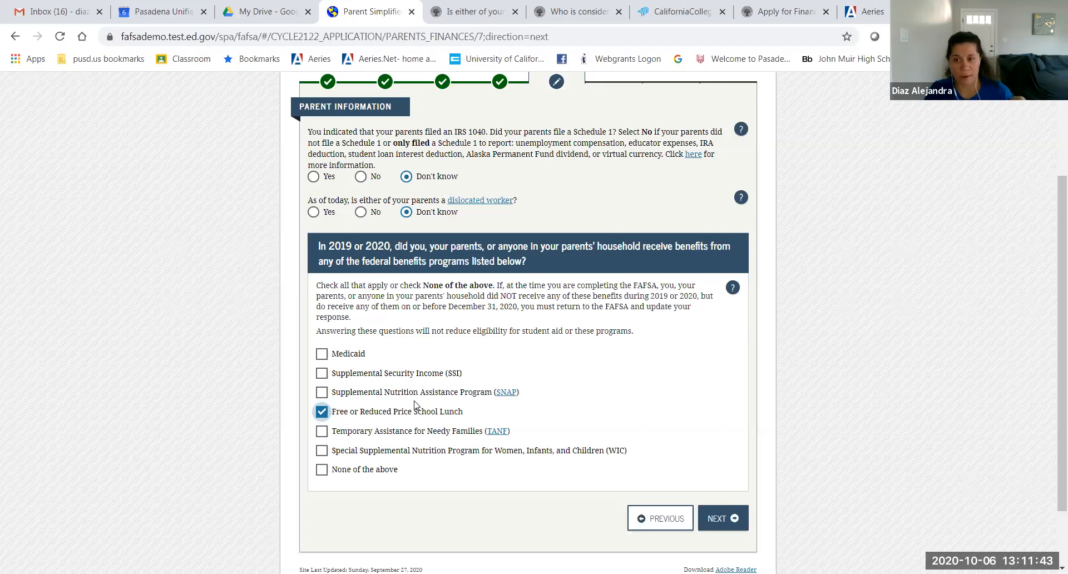
click(323, 375)
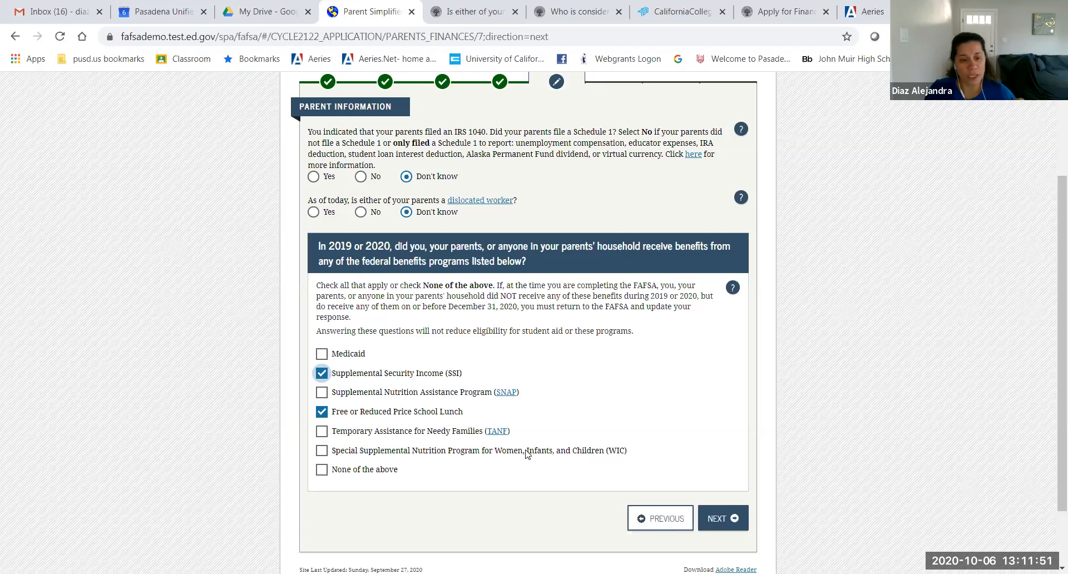
click(320, 456)
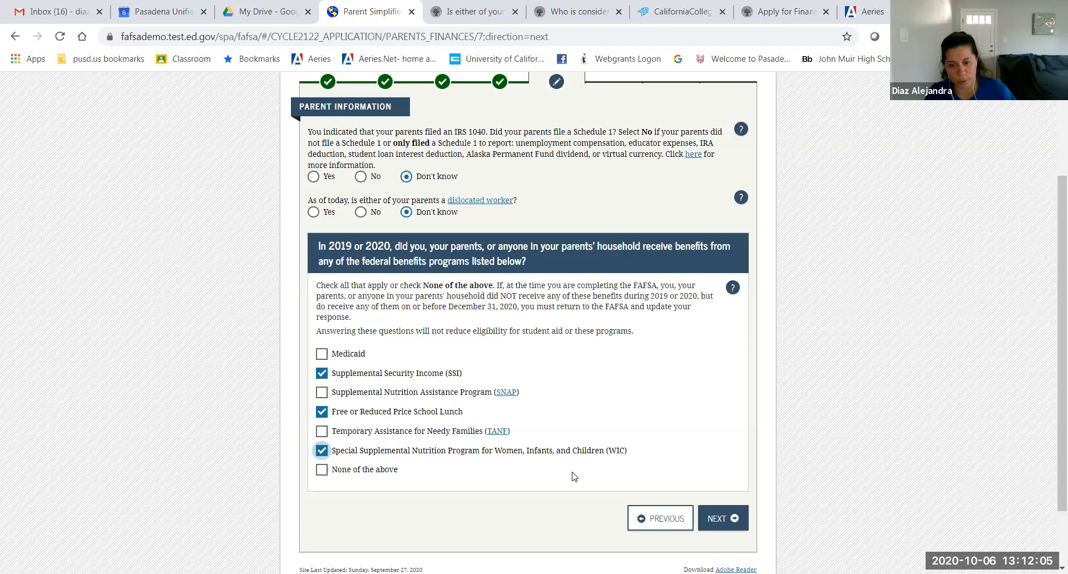
click(710, 517)
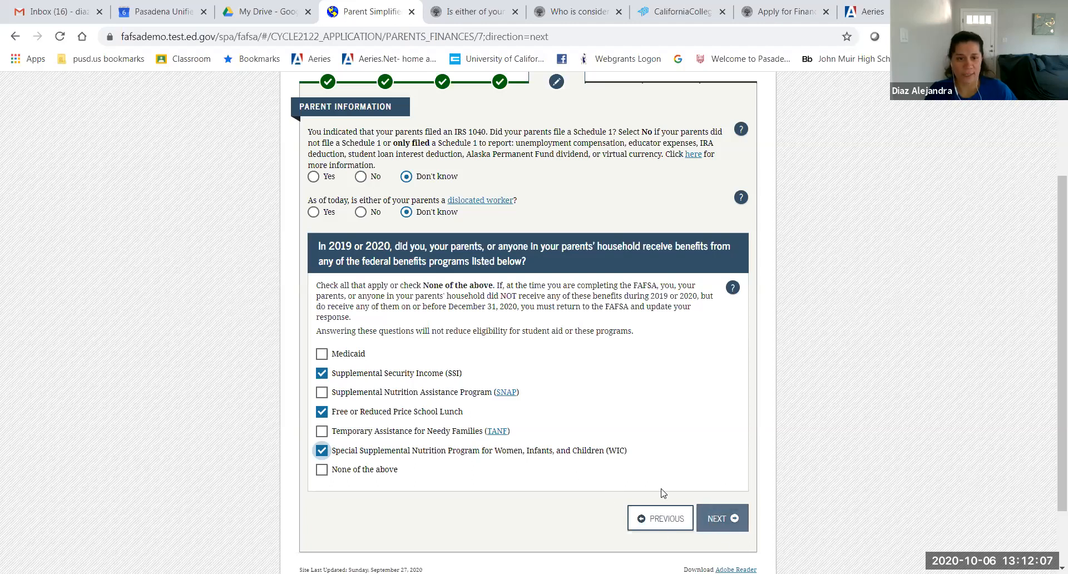
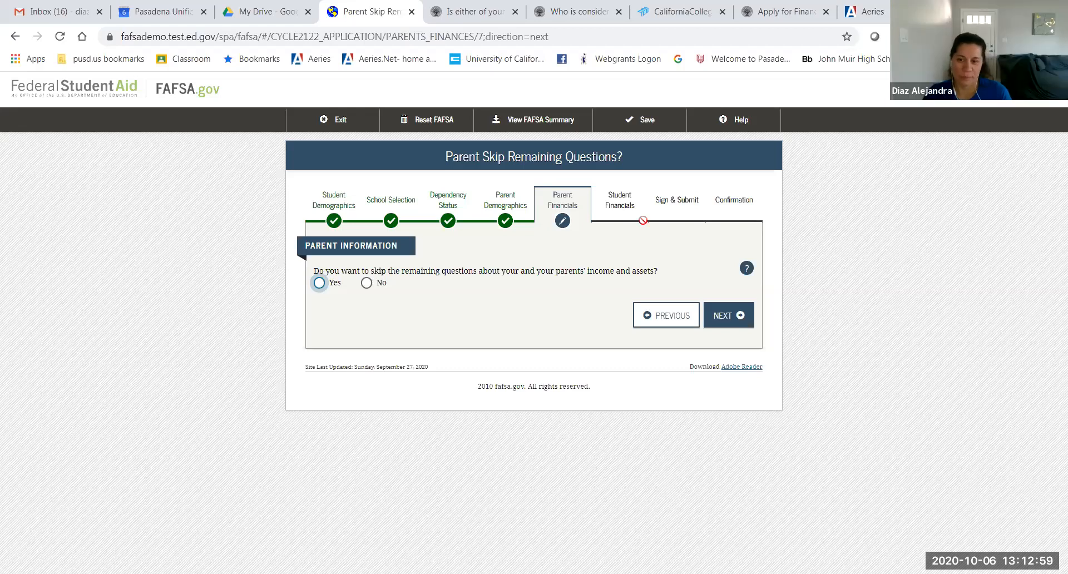
Step: Choose Yes to skip the remaining parent financial questions and continue
click(319, 283)
click(713, 316)
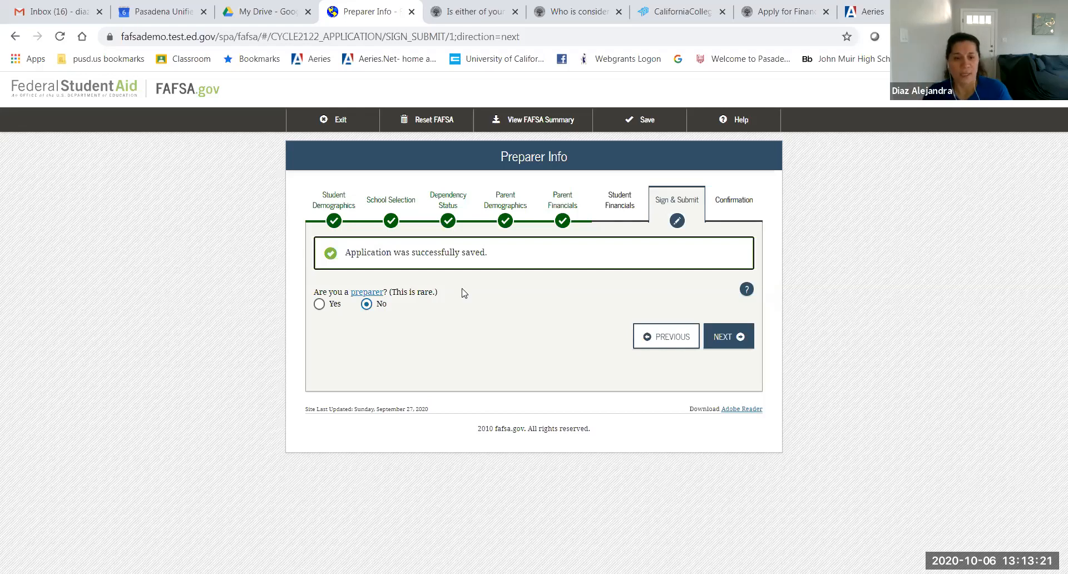
Step: Answer No to 'Are you a preparer?' and continue to review the FAFSA Summary
click(366, 303)
click(712, 333)
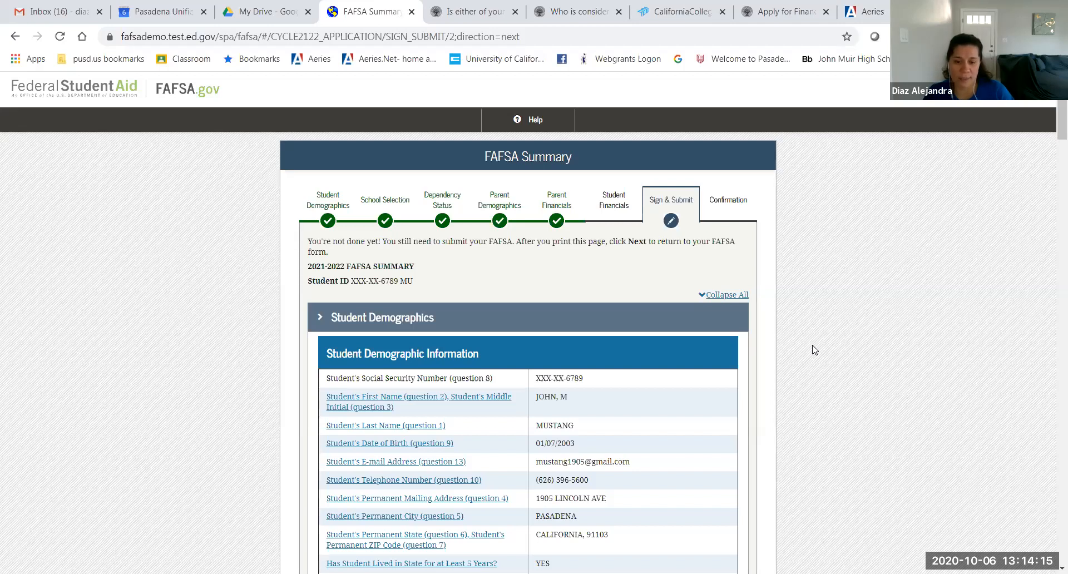
scroll(759, 373, down, 2)
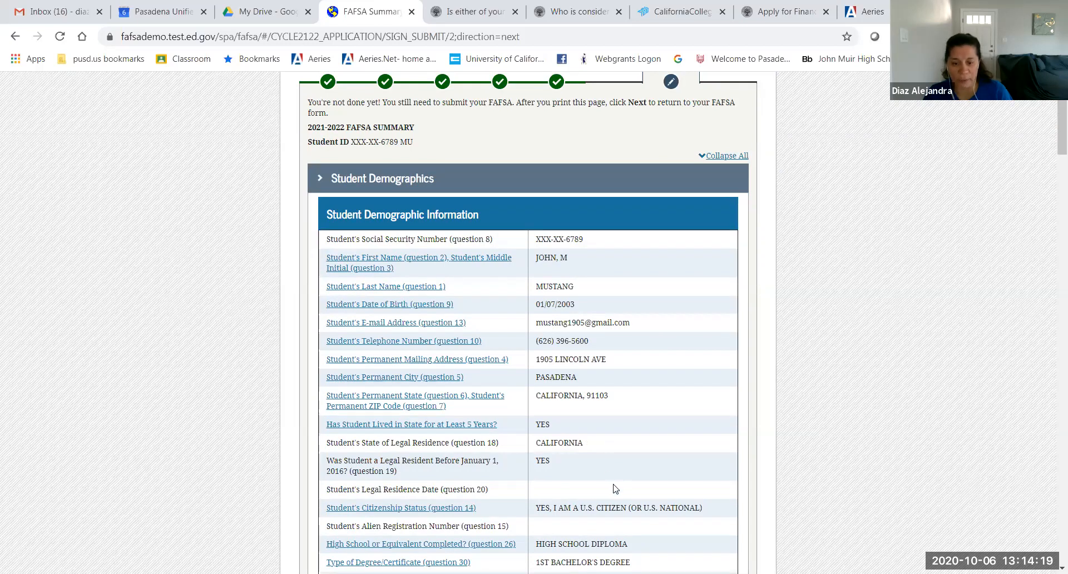
scroll(614, 486, down, 6)
scroll(615, 486, down, 5)
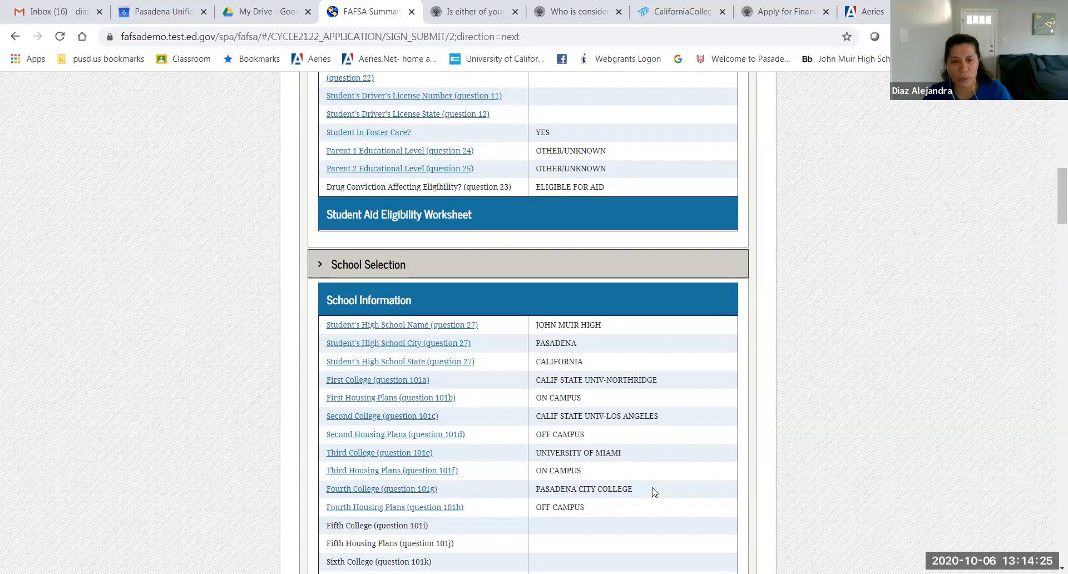
scroll(647, 492, down, 9)
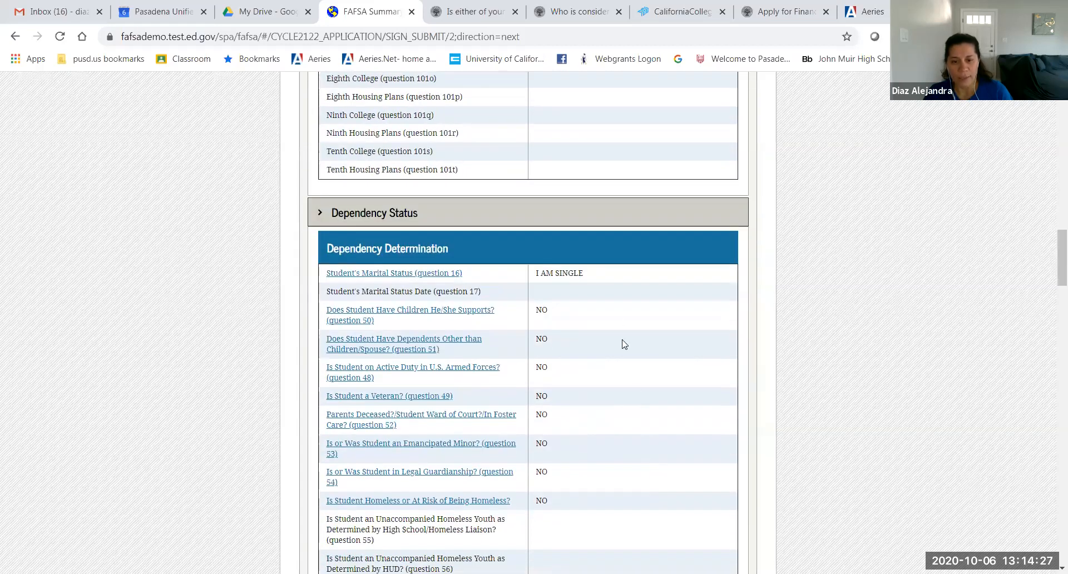
scroll(615, 288, down, 3)
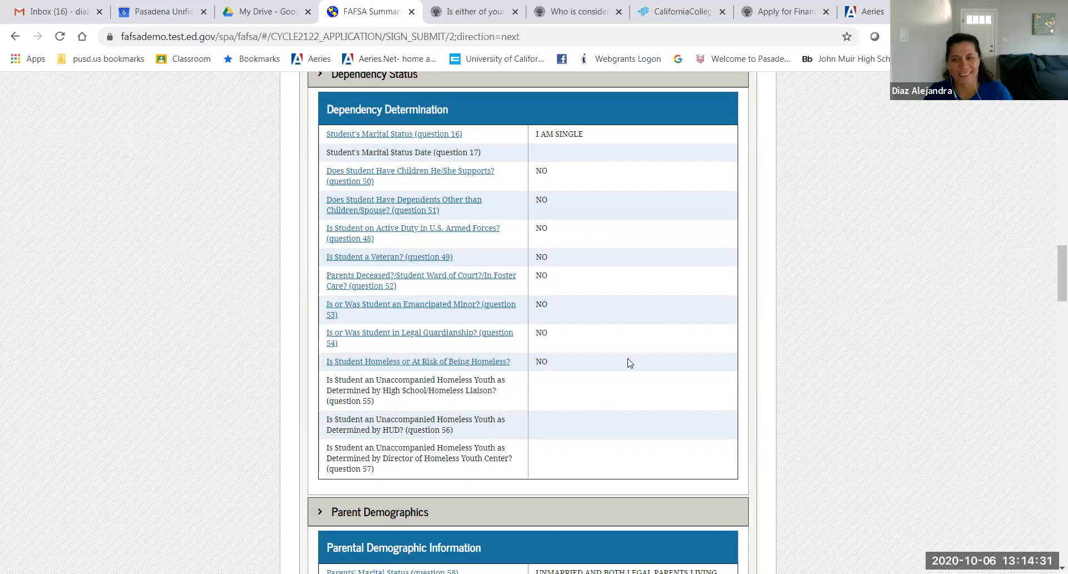
scroll(627, 362, down, 7)
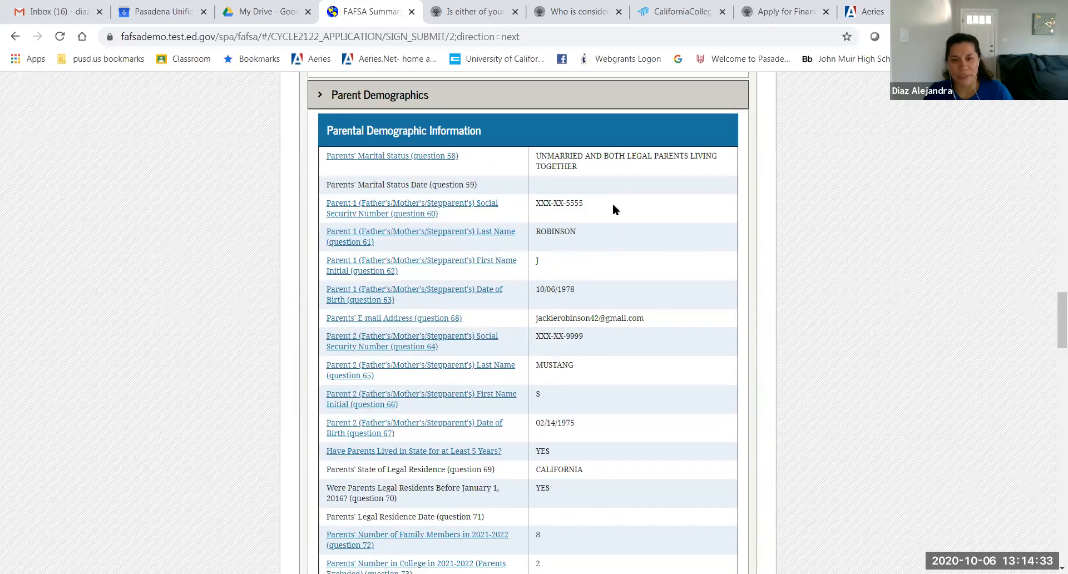
scroll(649, 336, down, 3)
scroll(649, 336, down, 6)
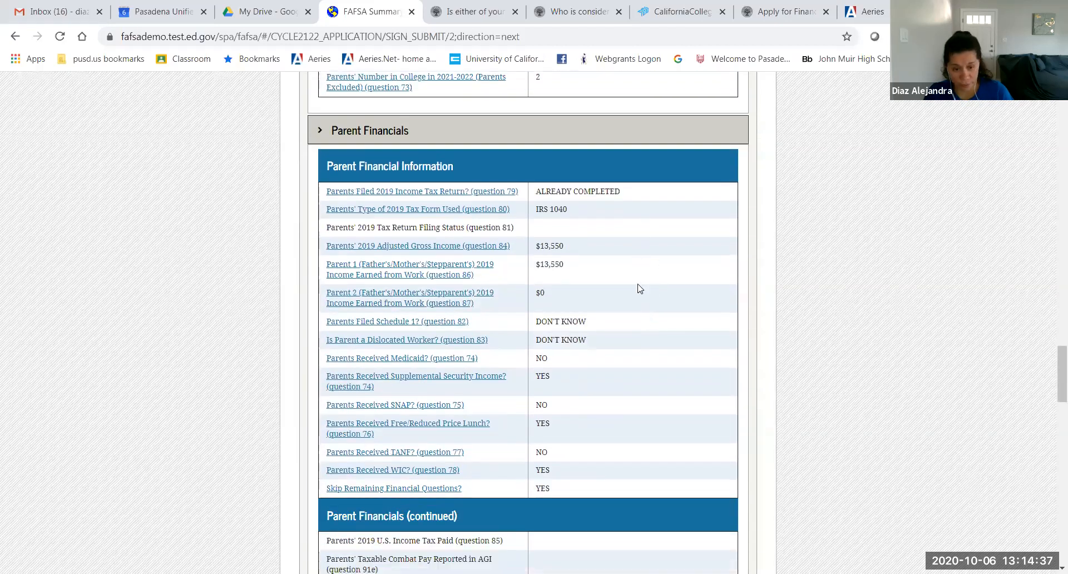
scroll(640, 388, down, 1)
scroll(641, 388, down, 3)
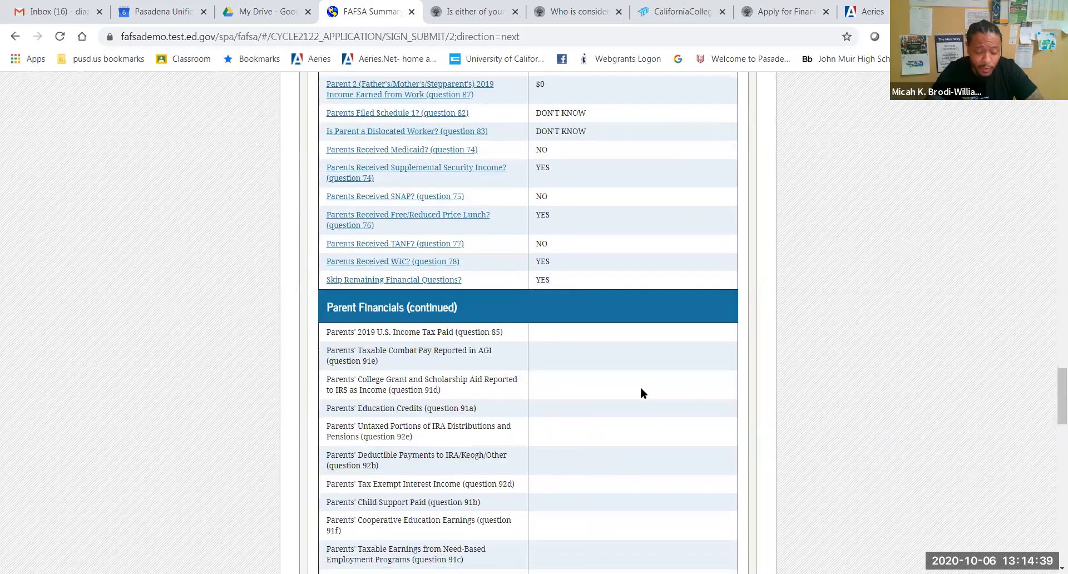
scroll(640, 388, down, 3)
scroll(640, 386, up, 9)
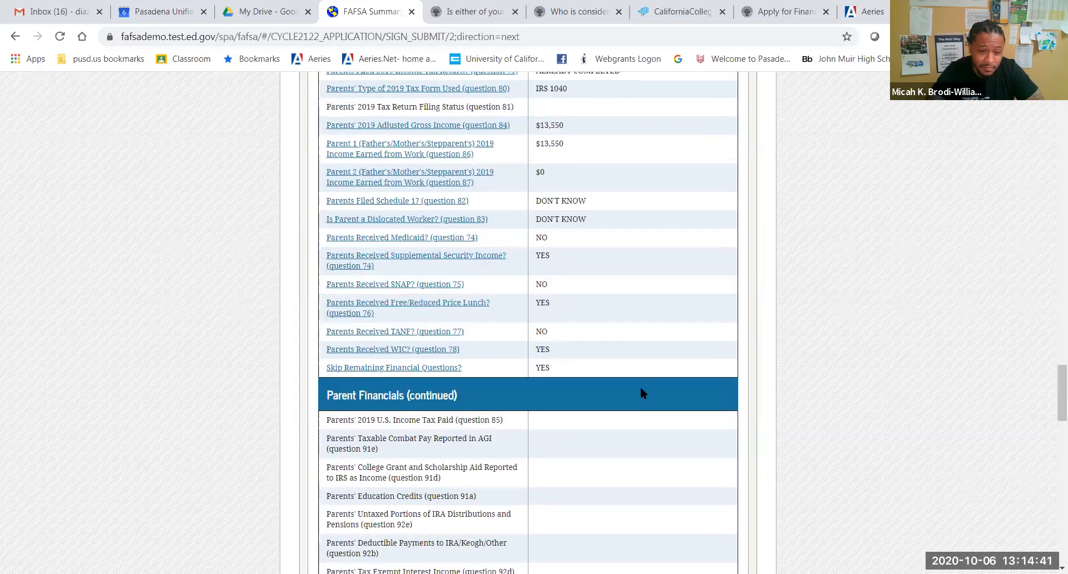
drag(598, 319, 522, 322)
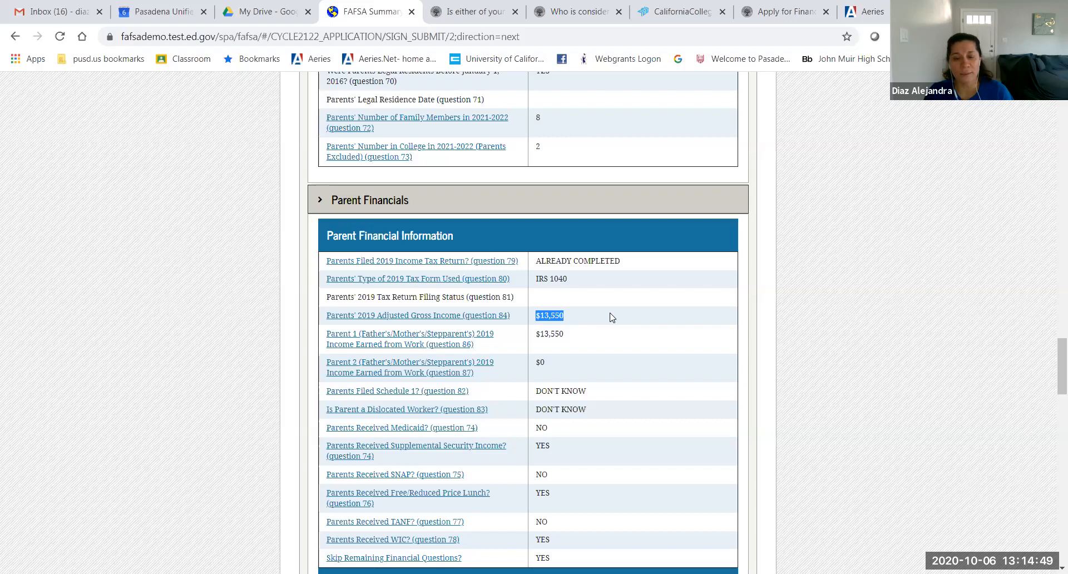
scroll(608, 315, down, 10)
scroll(612, 317, down, 3)
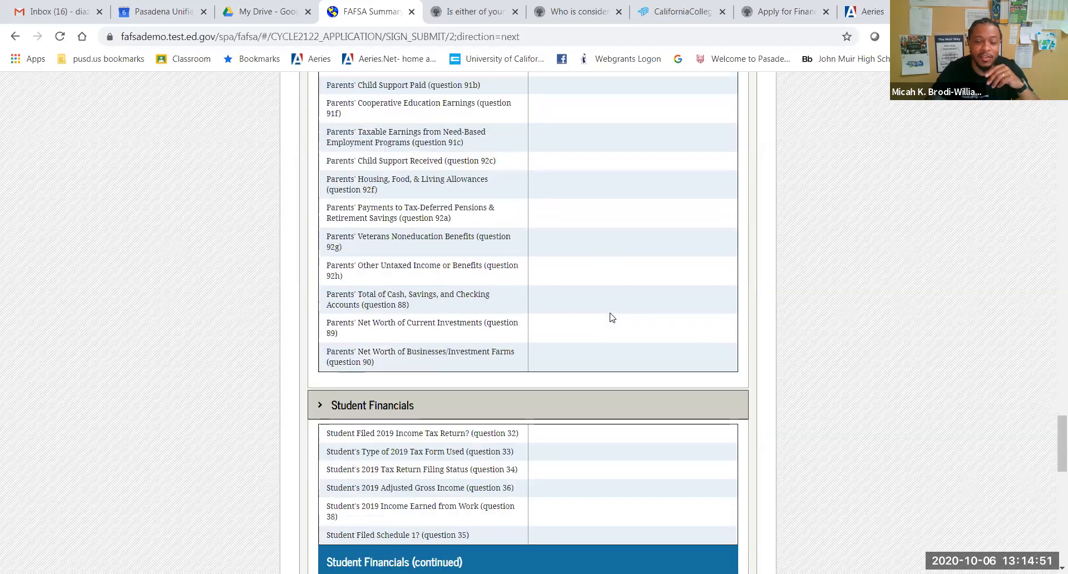
scroll(612, 317, down, 3)
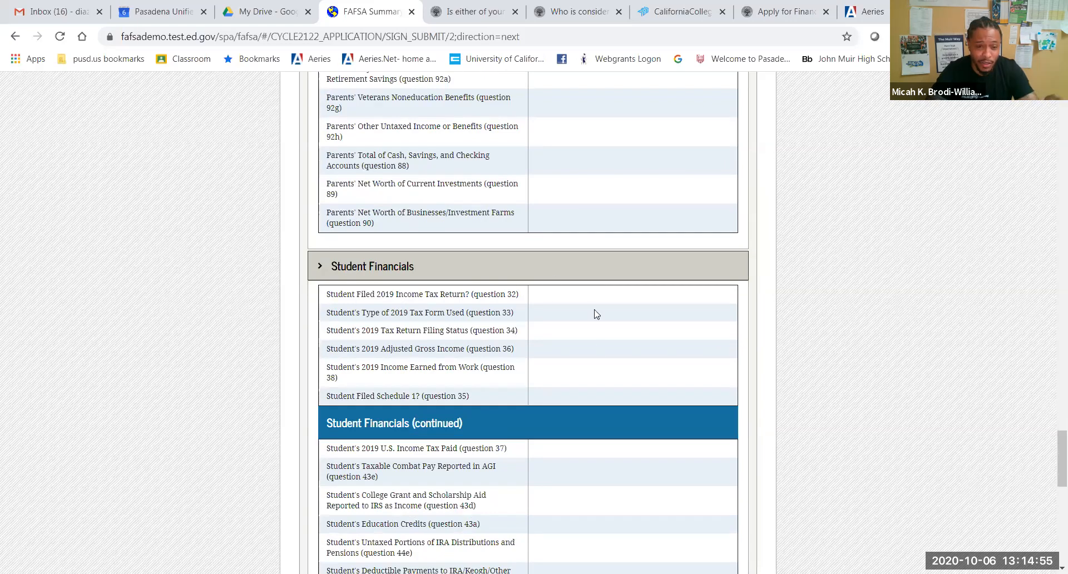
click(365, 261)
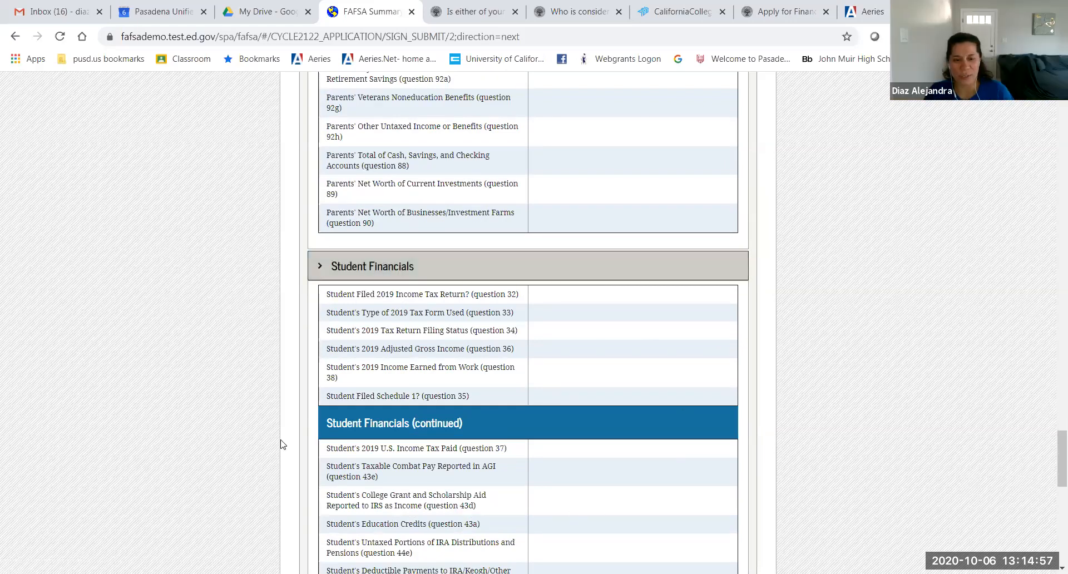
scroll(443, 318, down, 3)
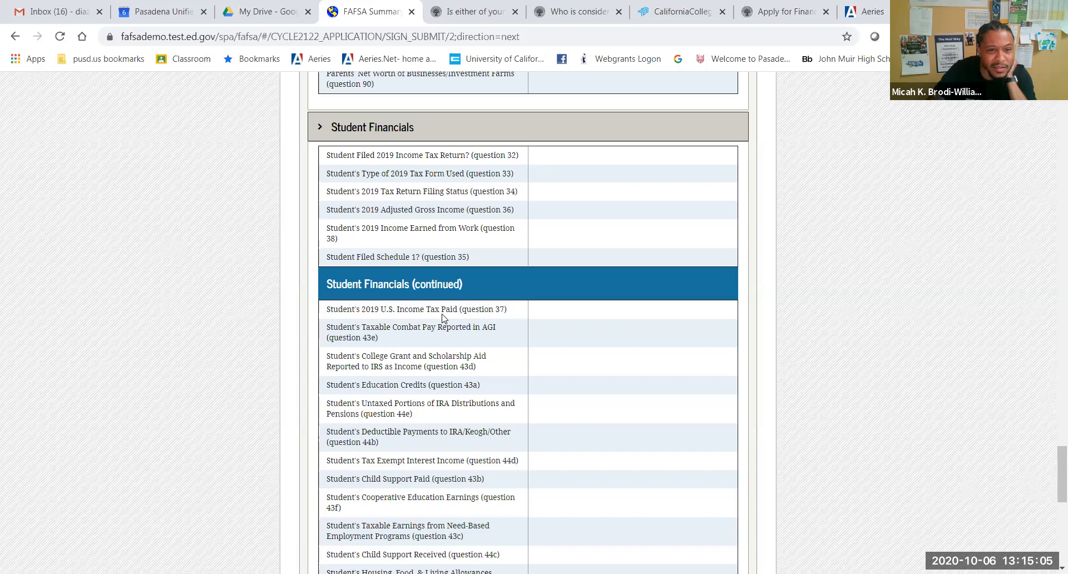
scroll(556, 353, down, 8)
scroll(559, 353, down, 2)
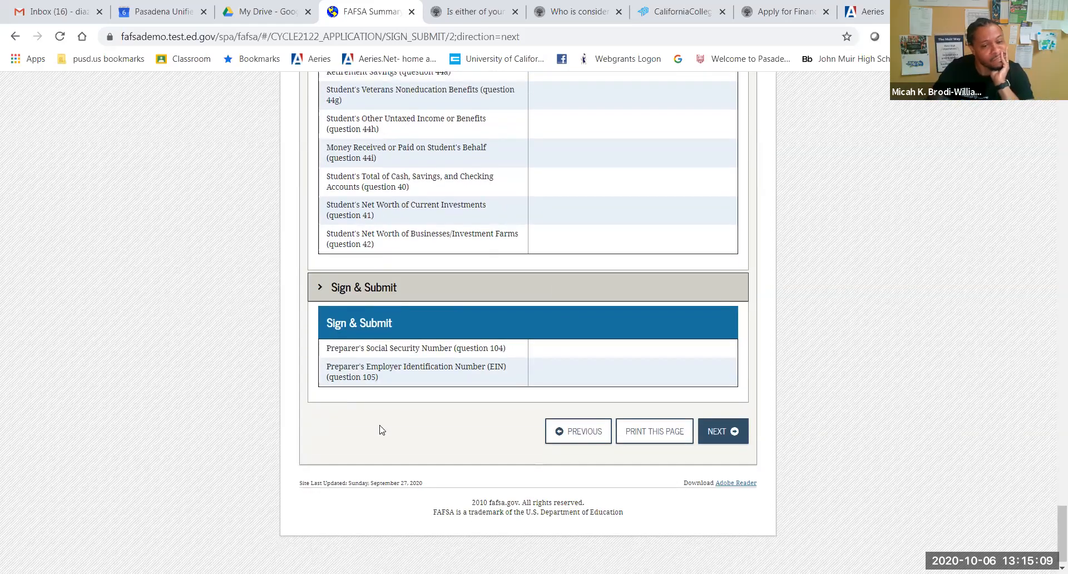
click(705, 436)
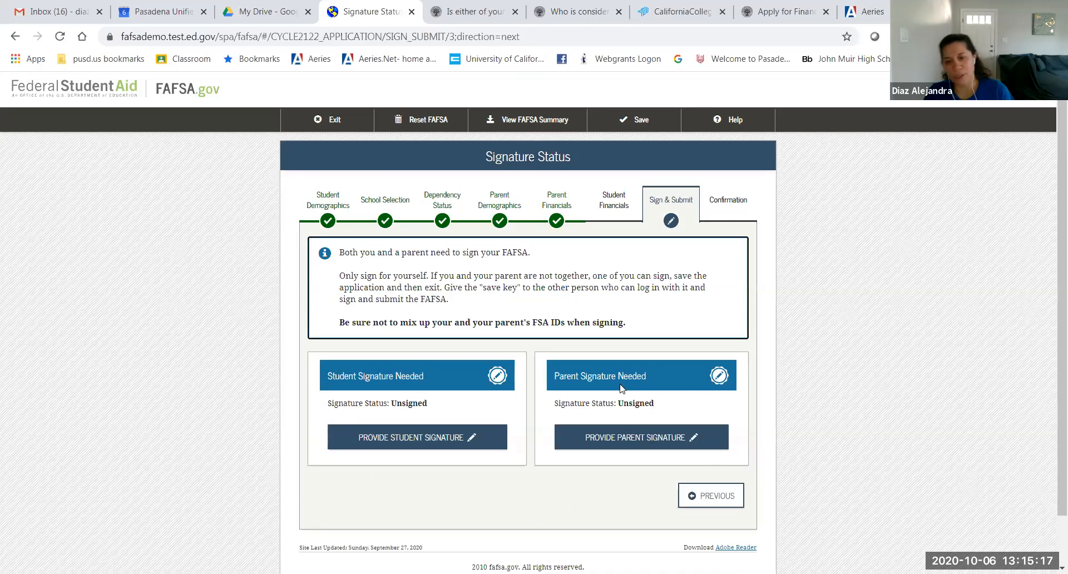
Step: Agree to the student signature terms and reach the FSA ID form, then return to Signature Status
click(436, 440)
click(314, 425)
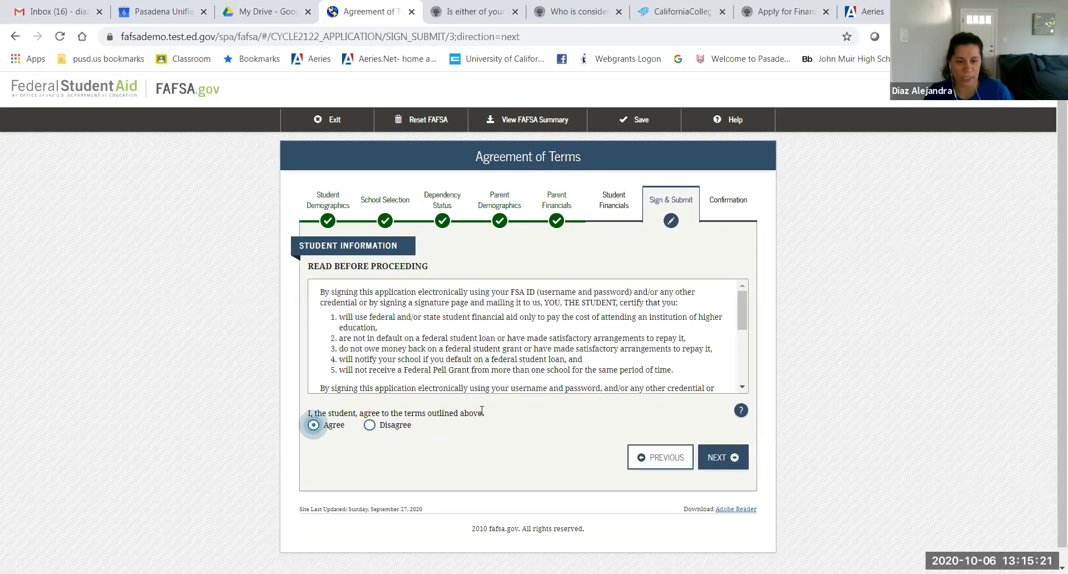
click(715, 462)
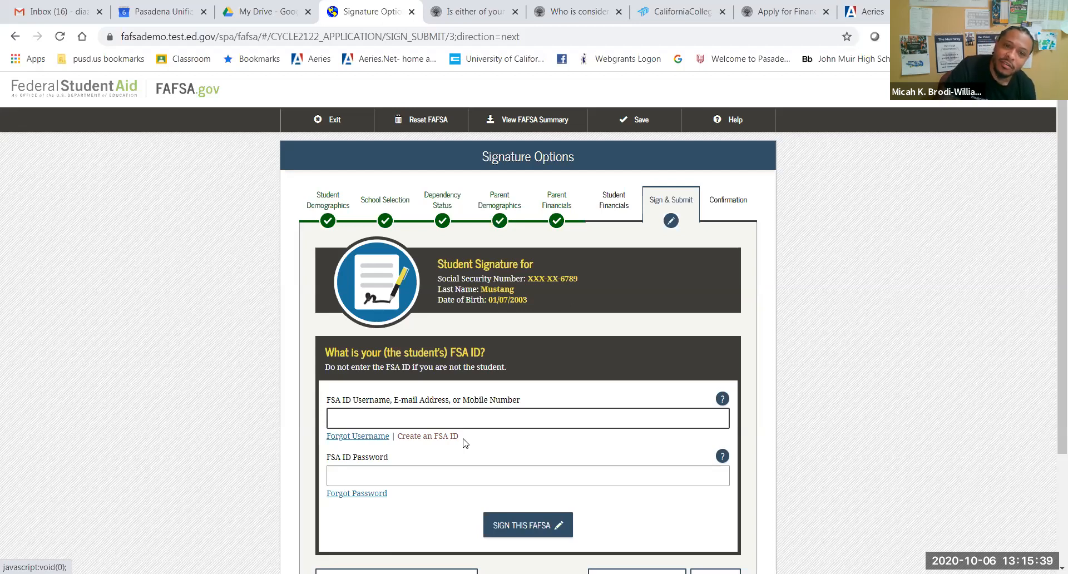
click(486, 420)
scroll(486, 423, down, 1)
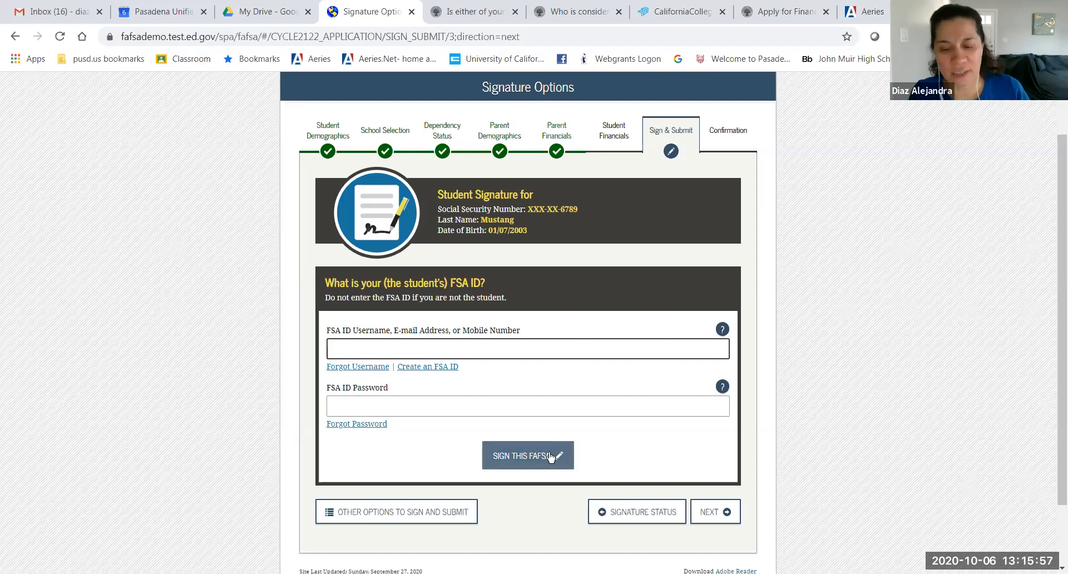
click(628, 512)
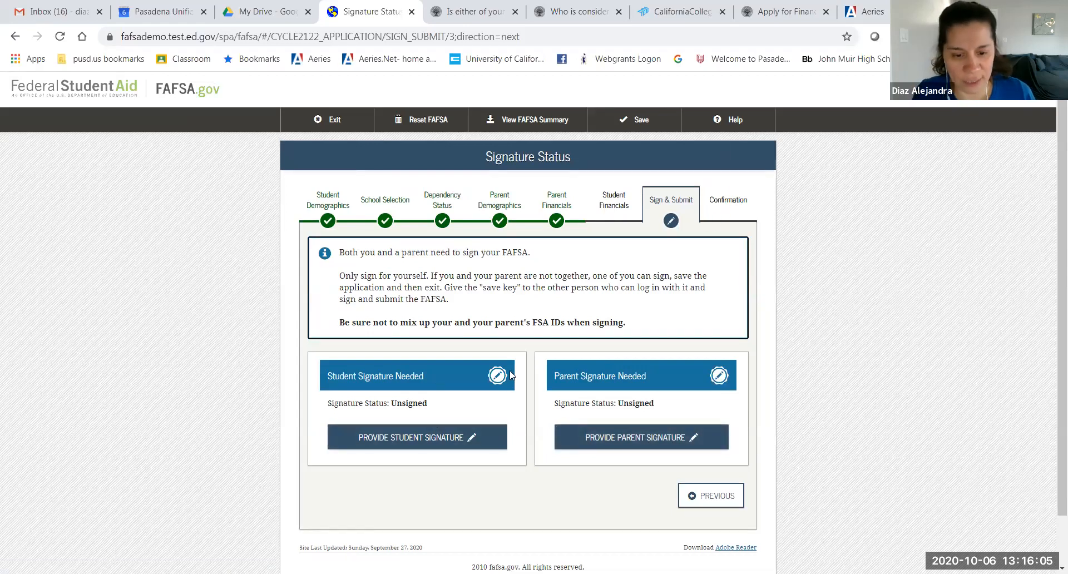
Step: Re-agree to the student terms, choose Submit Without Signatures, then begin the parent signature
click(464, 436)
click(313, 425)
click(711, 461)
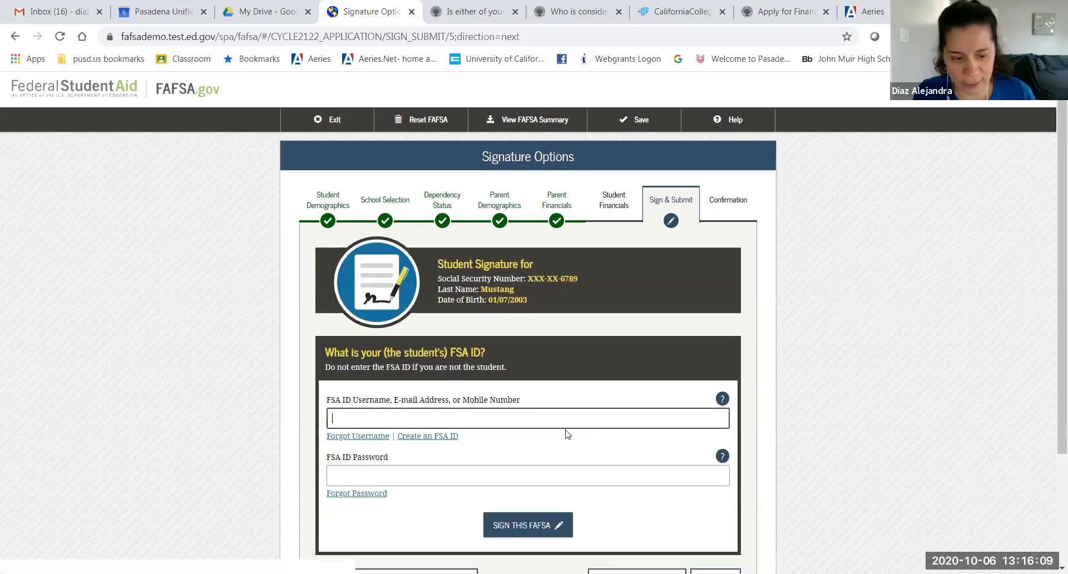
scroll(491, 467, down, 2)
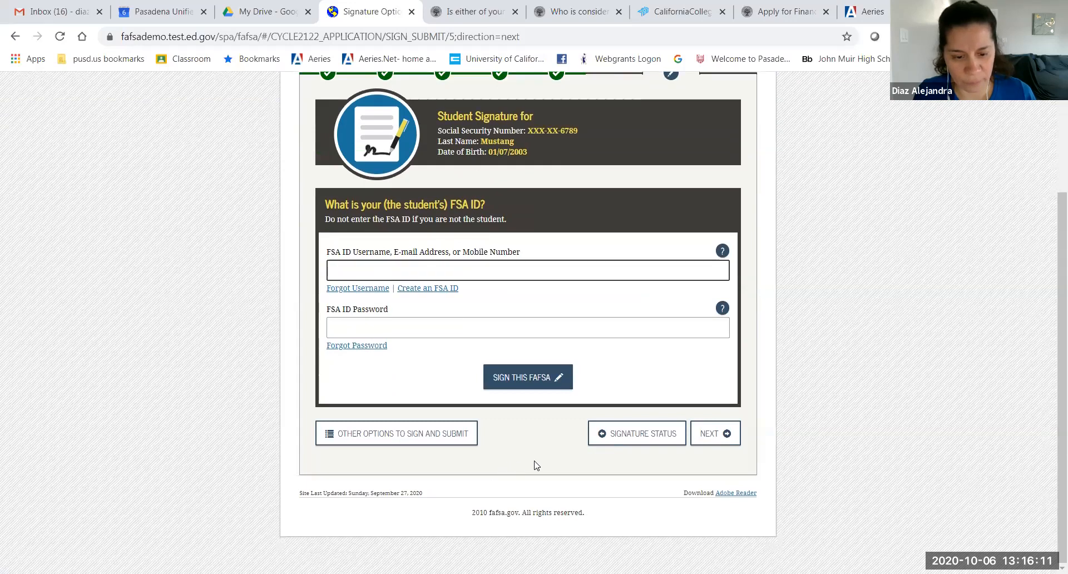
click(410, 437)
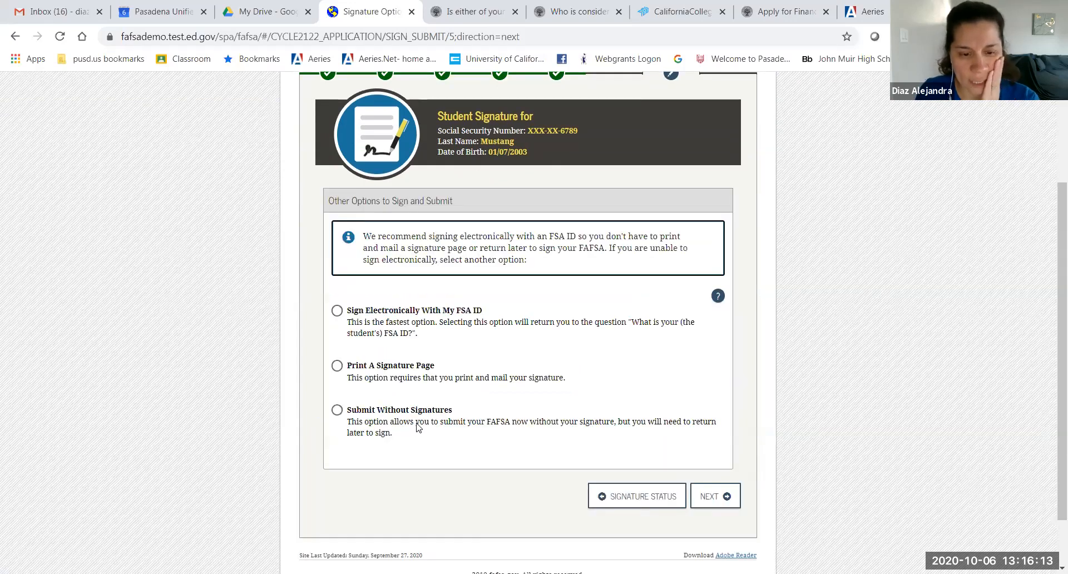
click(337, 411)
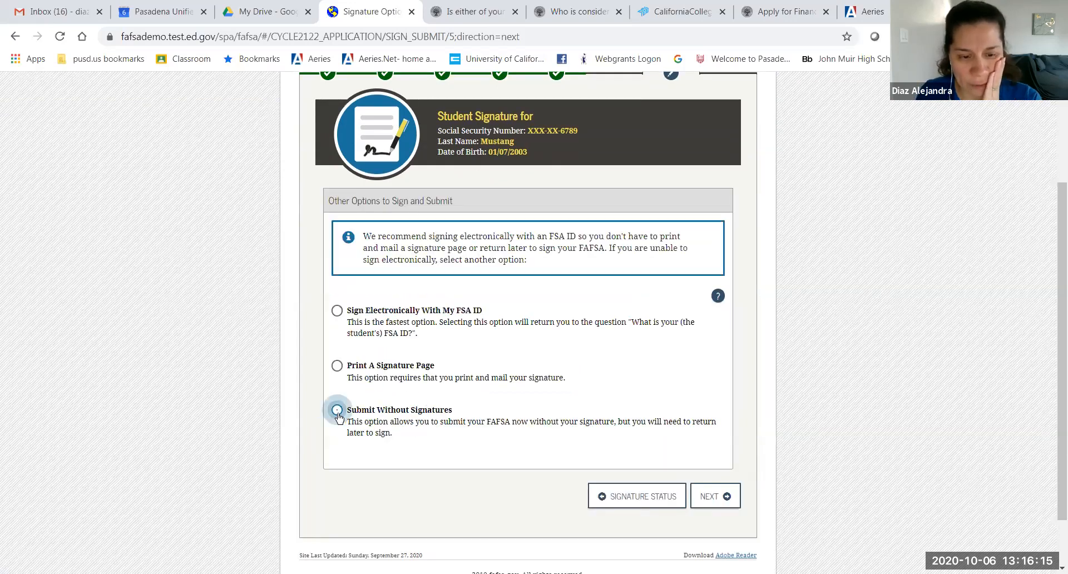
click(709, 497)
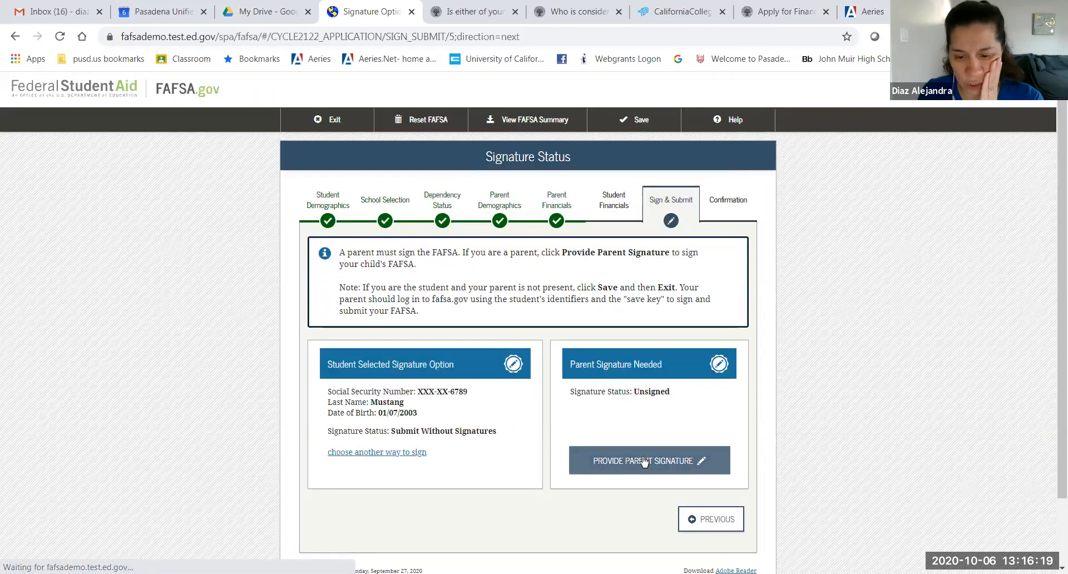
click(643, 462)
Step: Sign as Parent 1 instead of Parent 2 and agree to the parent terms
click(649, 389)
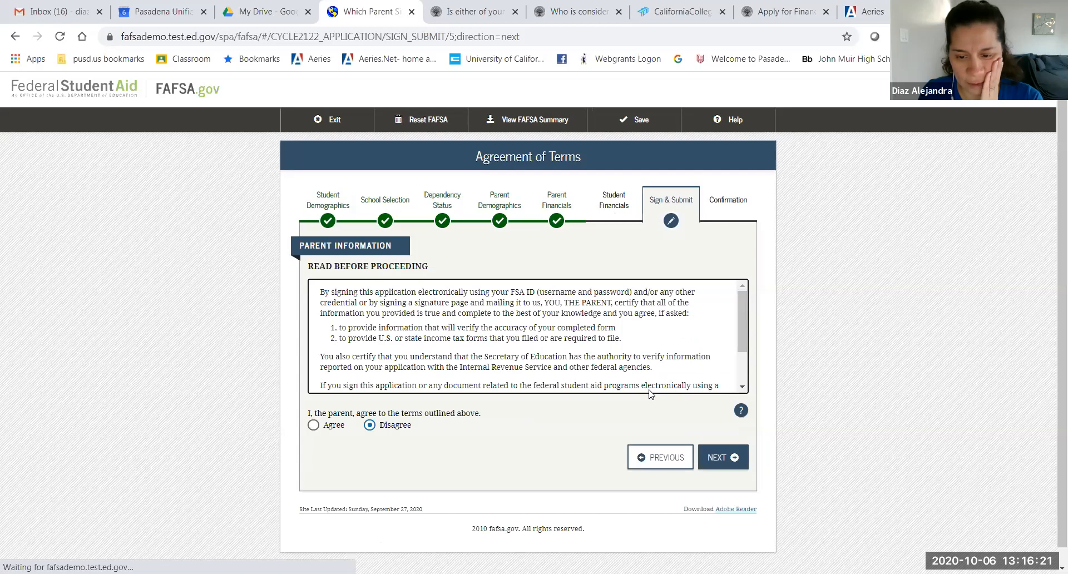
click(672, 460)
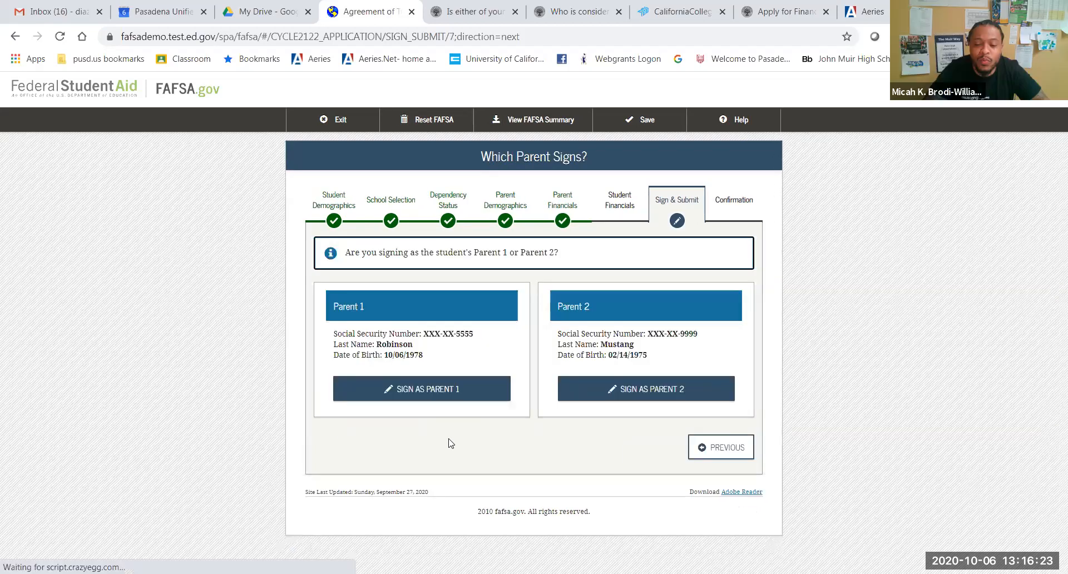
click(406, 392)
click(313, 425)
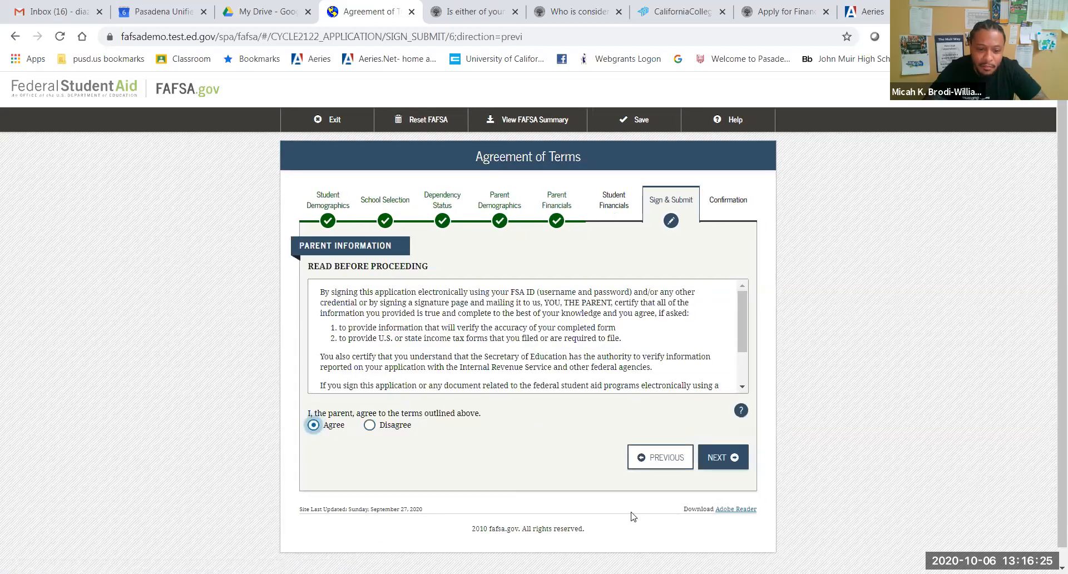
click(716, 467)
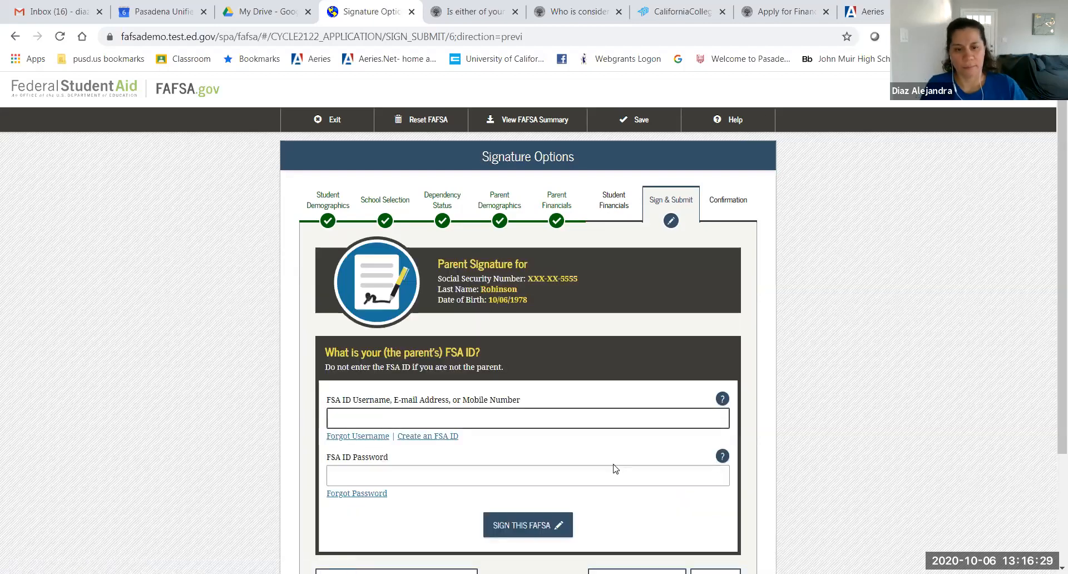
Step: Choose Submit Without Signatures as the parent's signing option and continue
scroll(615, 469, down, 2)
click(459, 452)
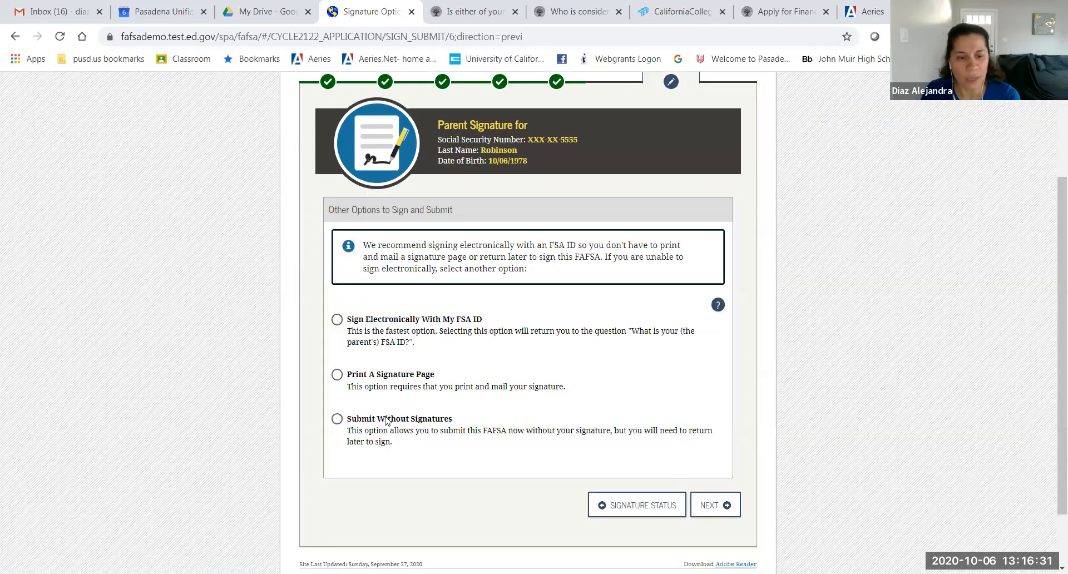
click(386, 421)
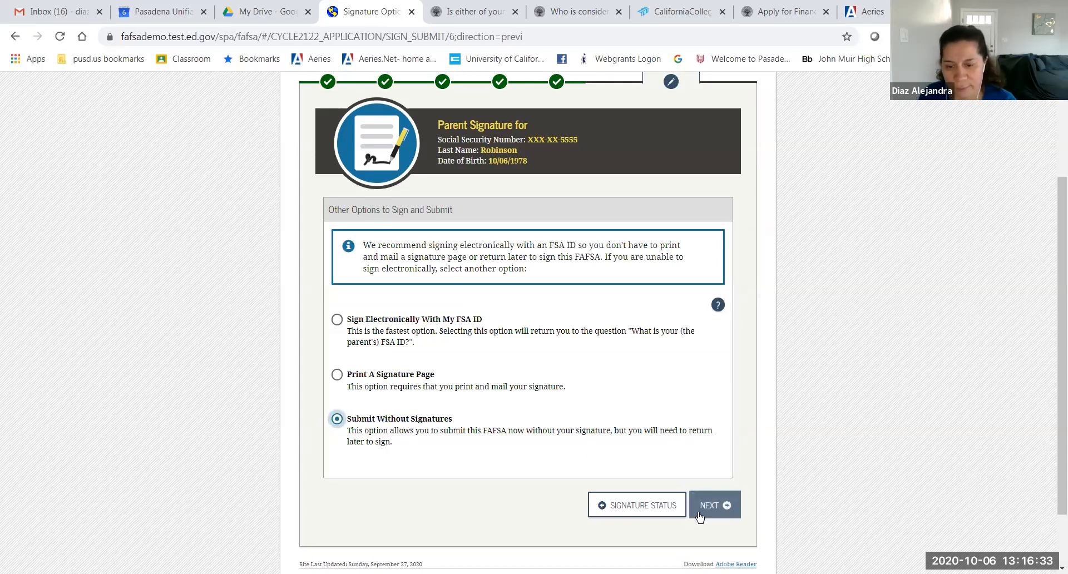
drag(369, 432, 467, 455)
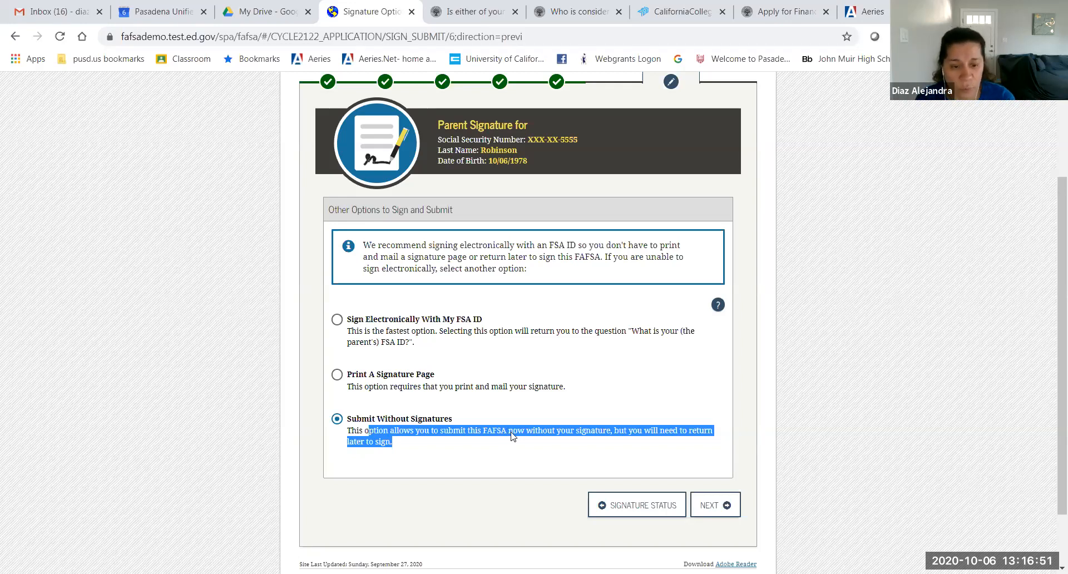
click(716, 506)
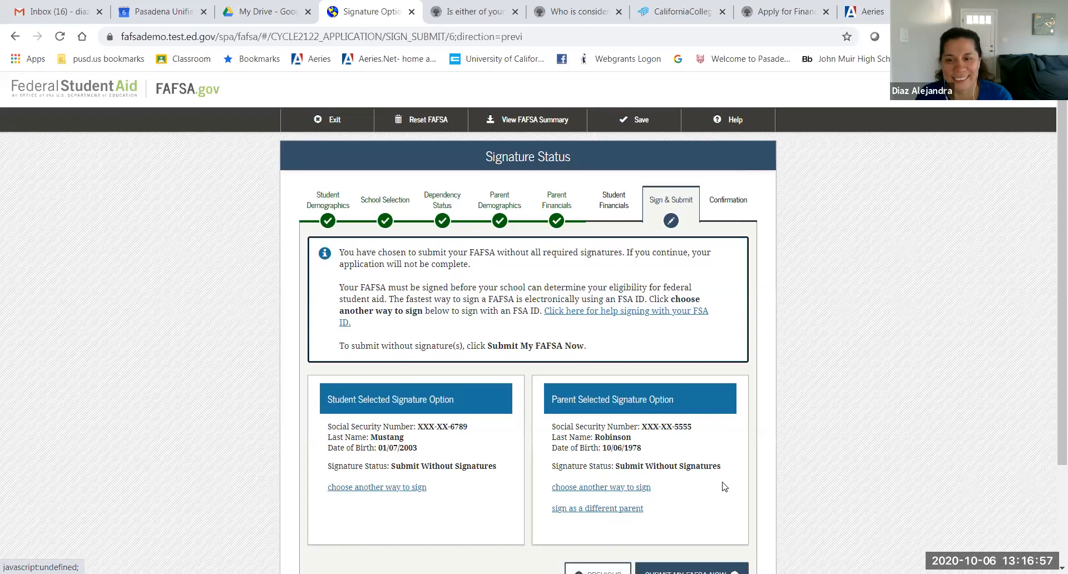
Step: Submit the FAFSA now from the Signature Status page without signatures
scroll(724, 486, down, 1)
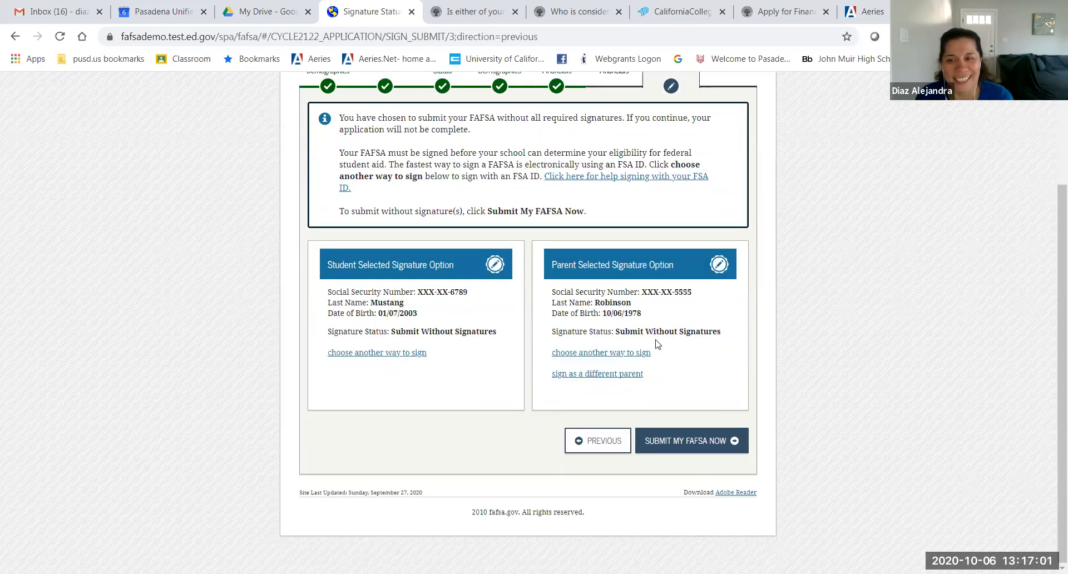
scroll(662, 384, up, 1)
scroll(663, 384, down, 1)
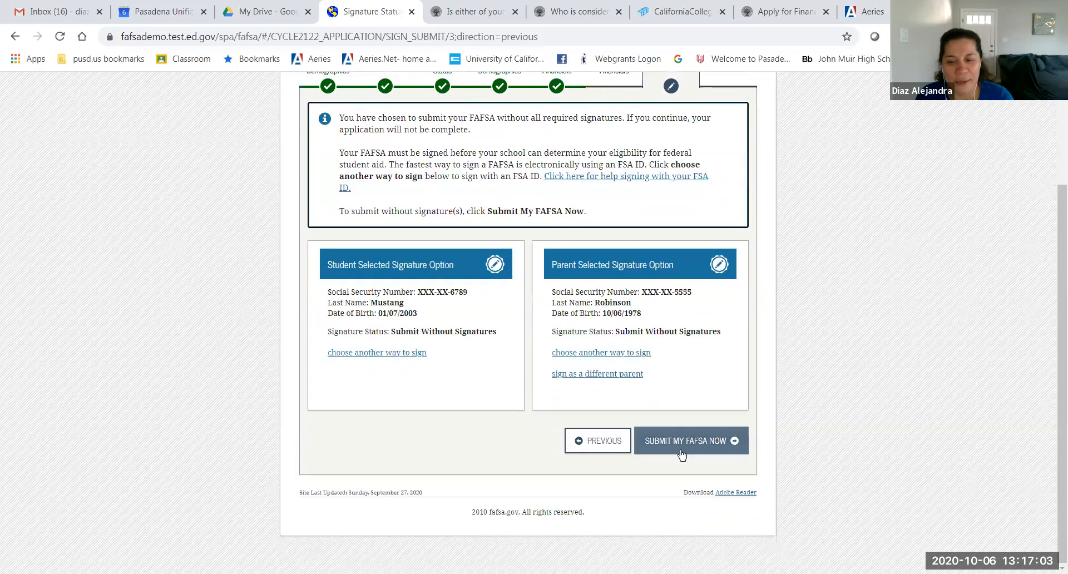
click(684, 449)
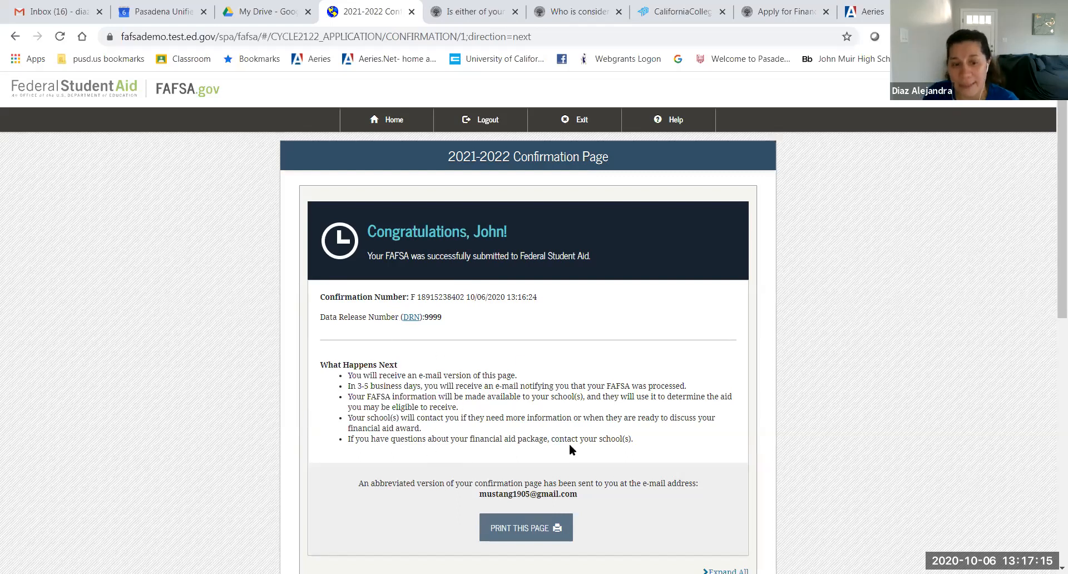
Step: Read through the confirmation page, highlighting the confirmation e-mail sentence
scroll(647, 451, down, 1)
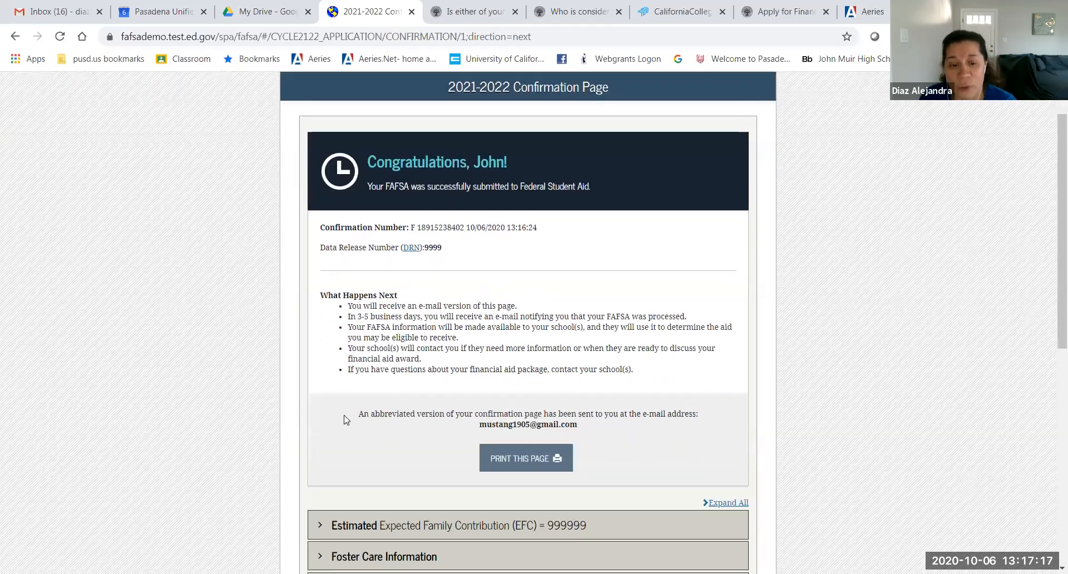
drag(349, 416, 700, 431)
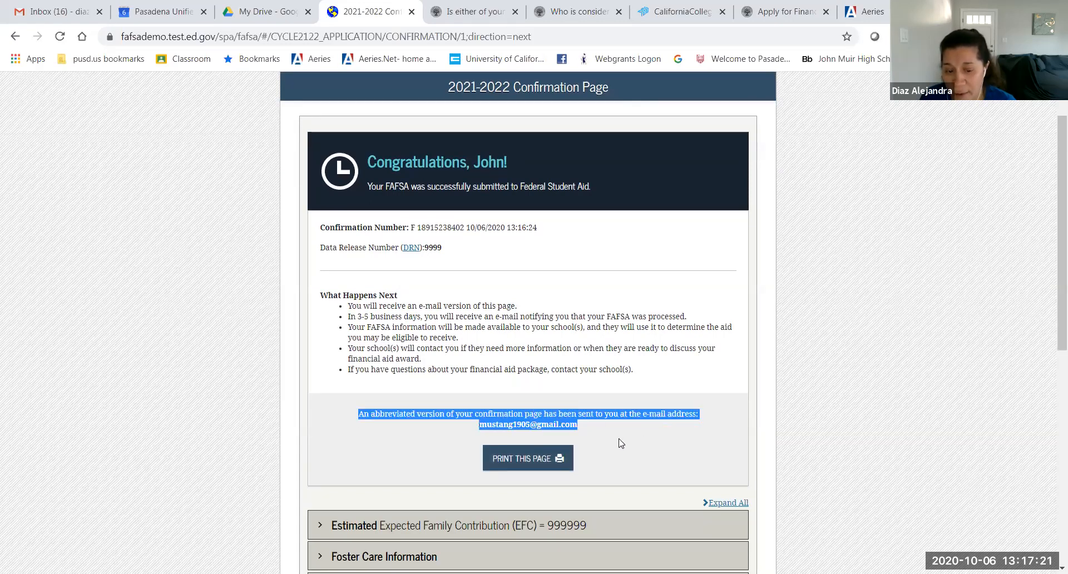
scroll(621, 439, down, 3)
click(799, 404)
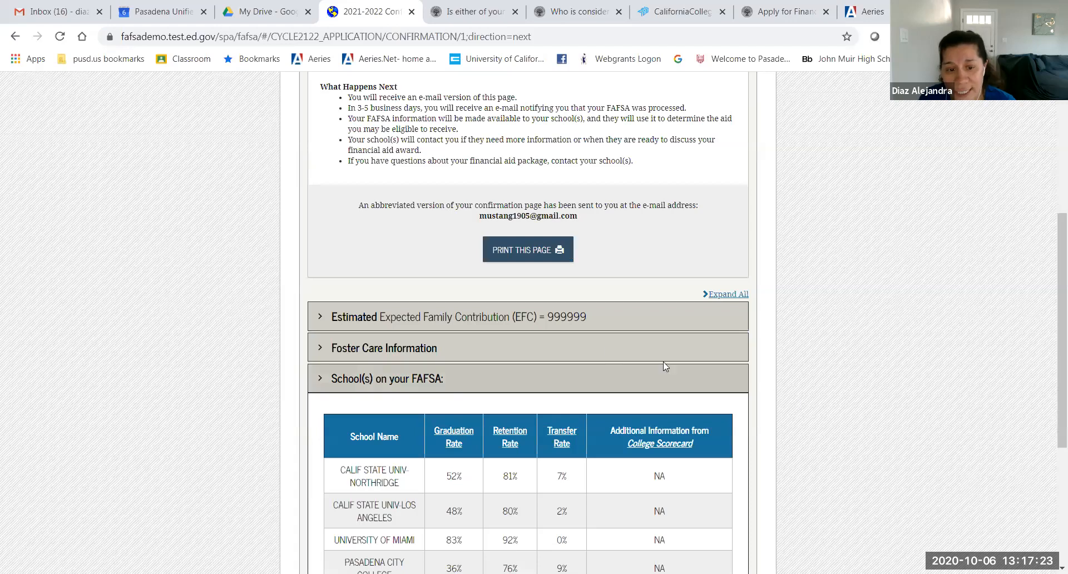
Step: Expand the EFC details to see the $6,345.00 Pell Grant and $5,500.00 Stafford Loan estimates and the listed schools
click(321, 319)
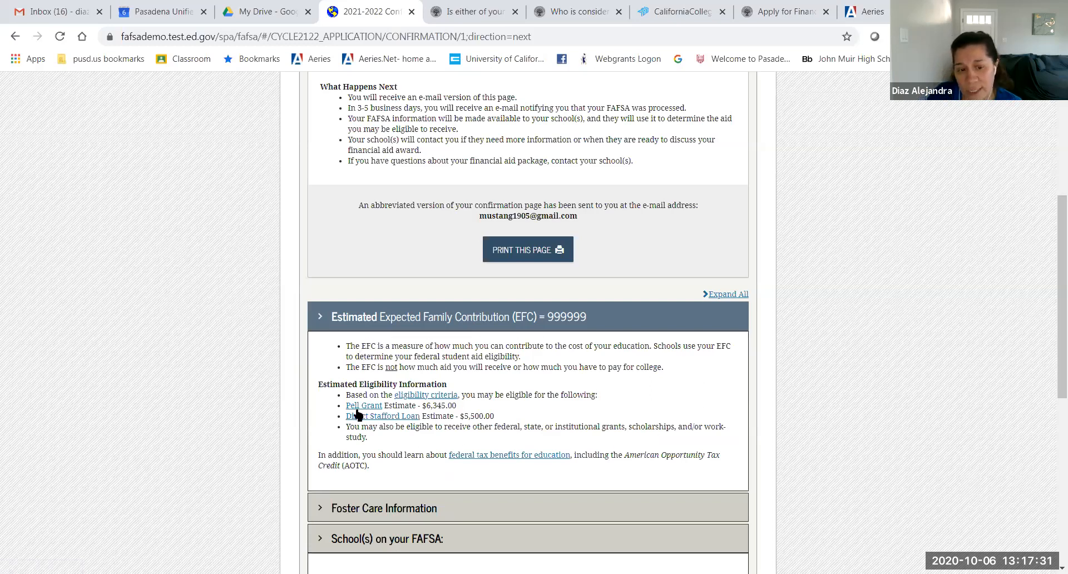
drag(345, 384, 461, 385)
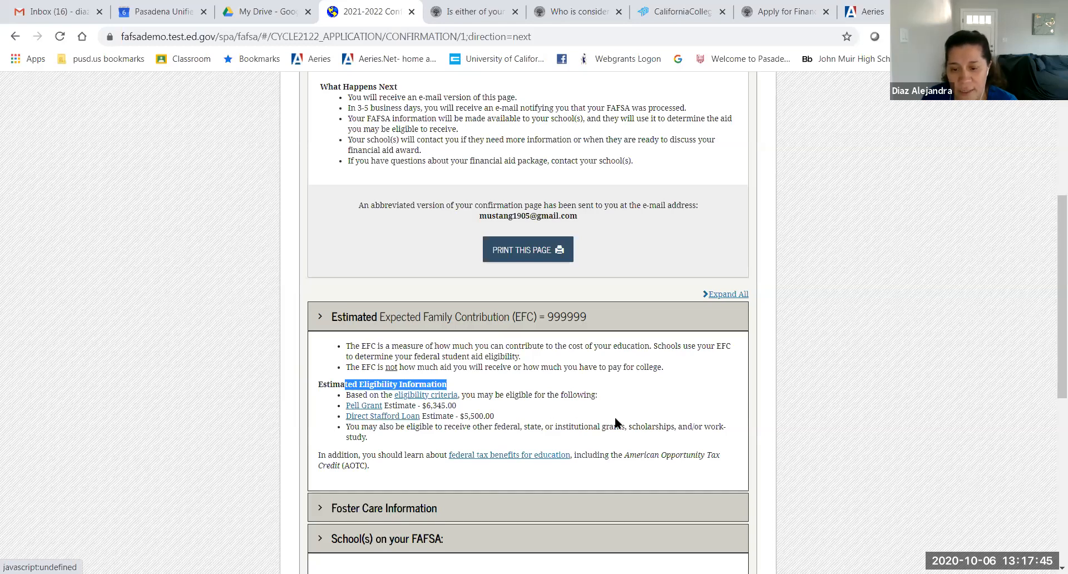
scroll(615, 423, down, 1)
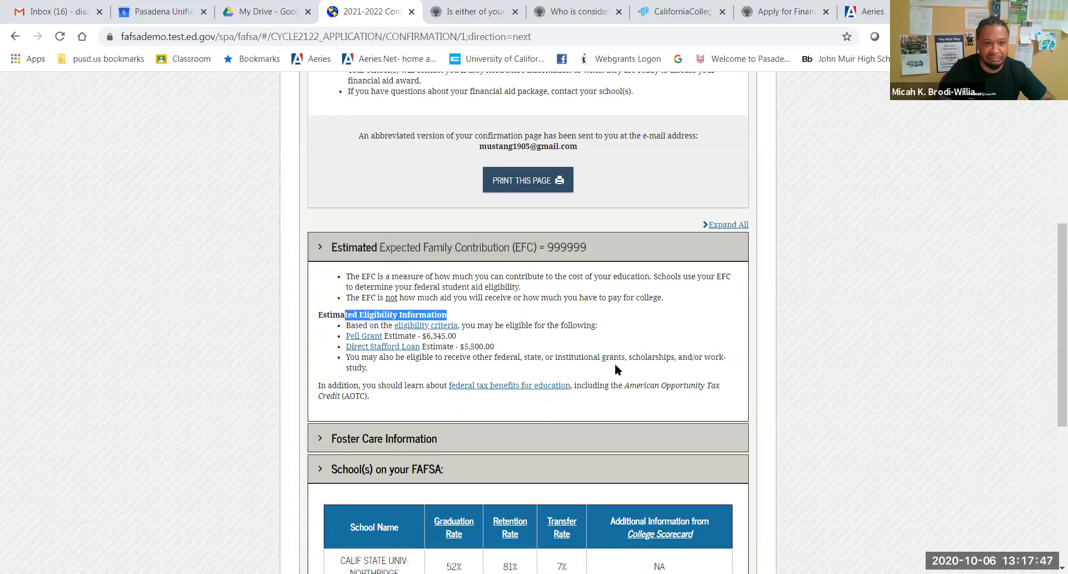
scroll(669, 384, down, 6)
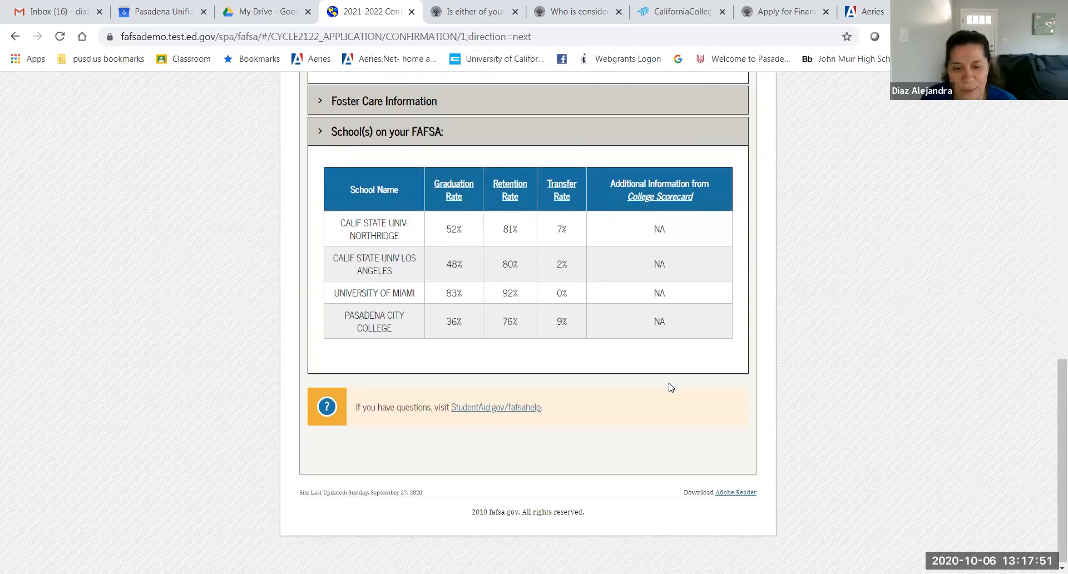
scroll(671, 384, up, 12)
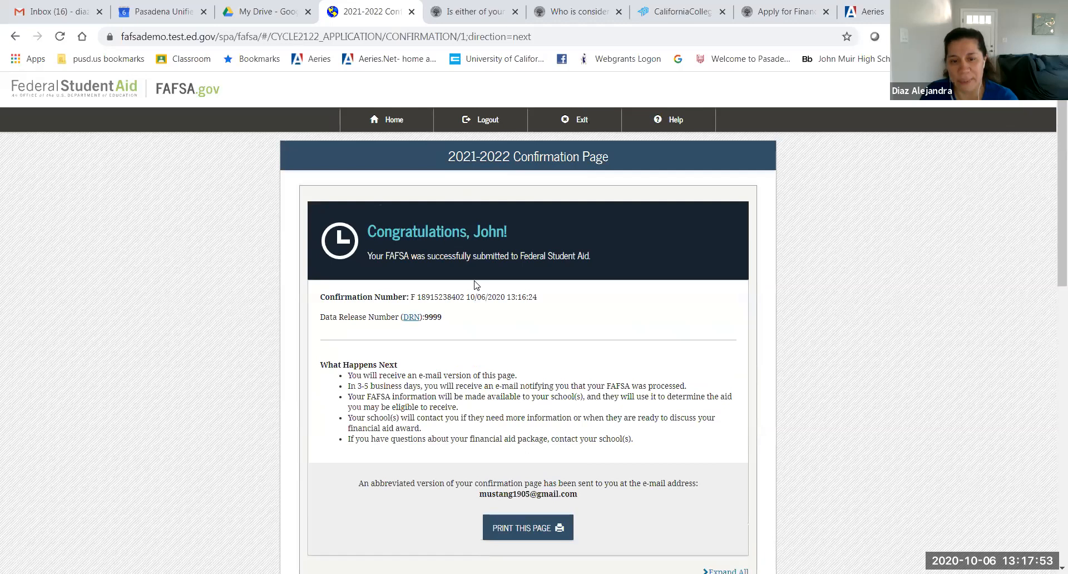